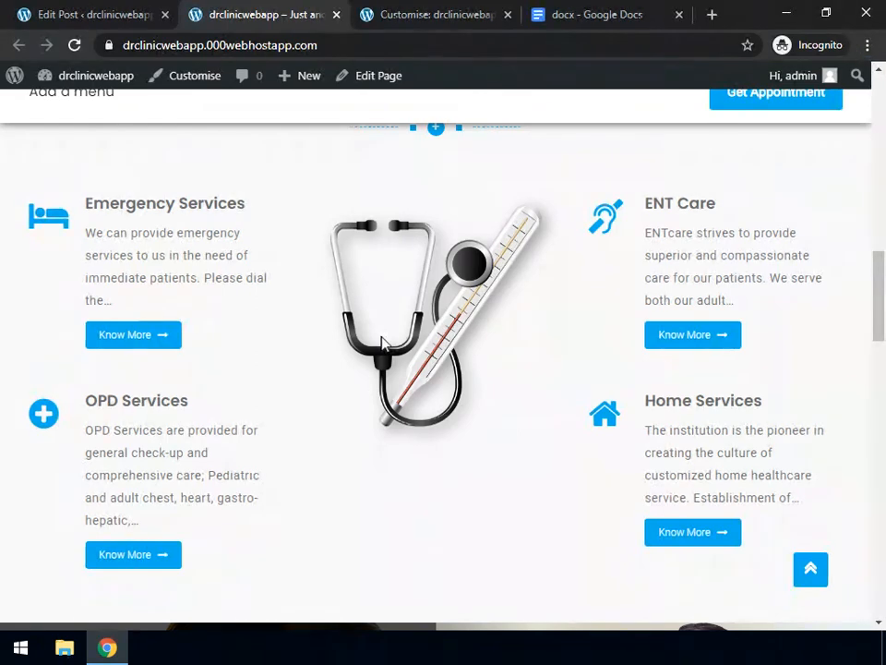
# In the Customizer, collapse the Service widget and scroll the preview to Best Hospital in your Town
pyautogui.click(420, 18)
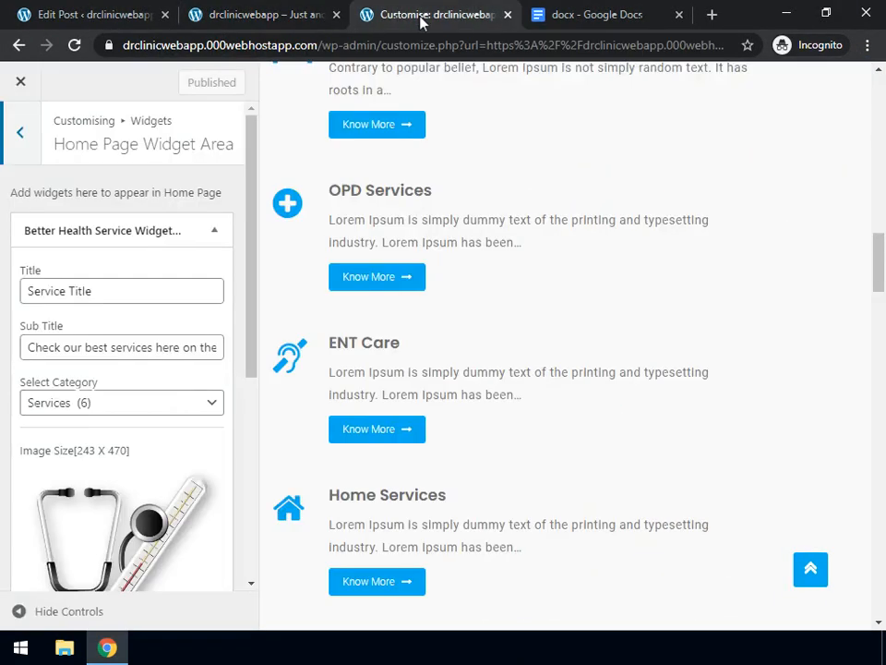
pyautogui.click(212, 236)
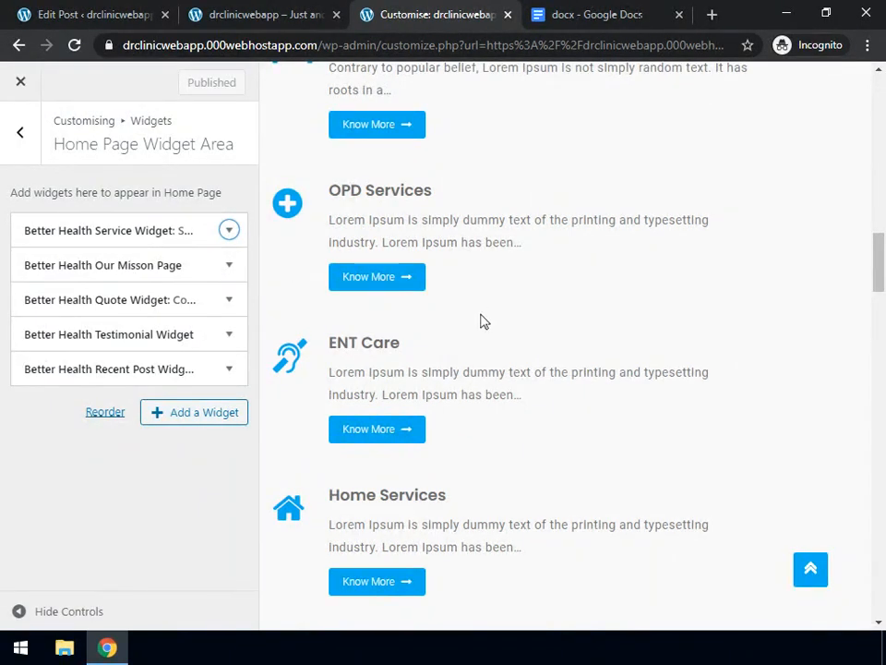
pyautogui.scroll(-2, 480, 320)
pyautogui.scroll(-3, 480, 320)
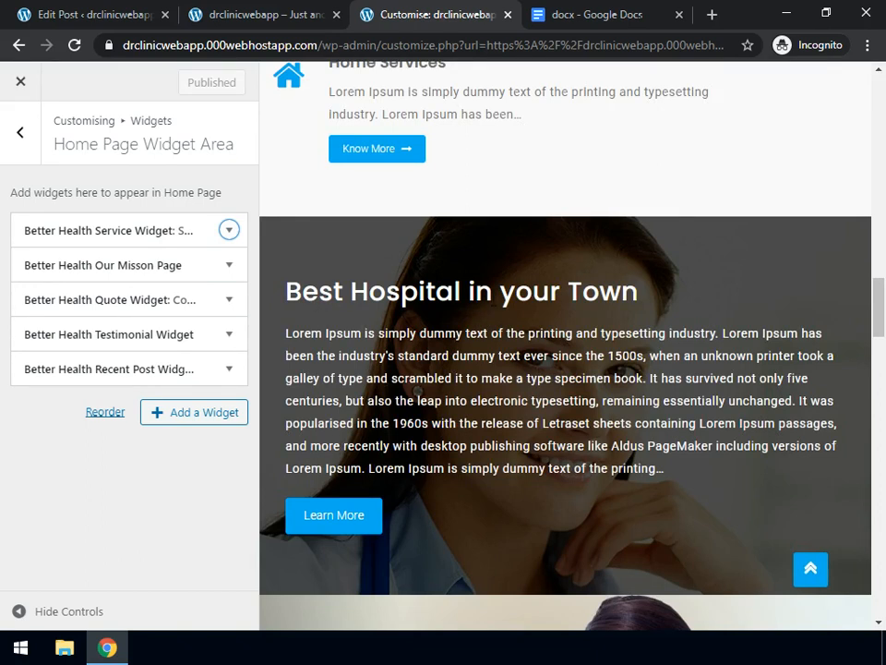
pyautogui.press('alt')
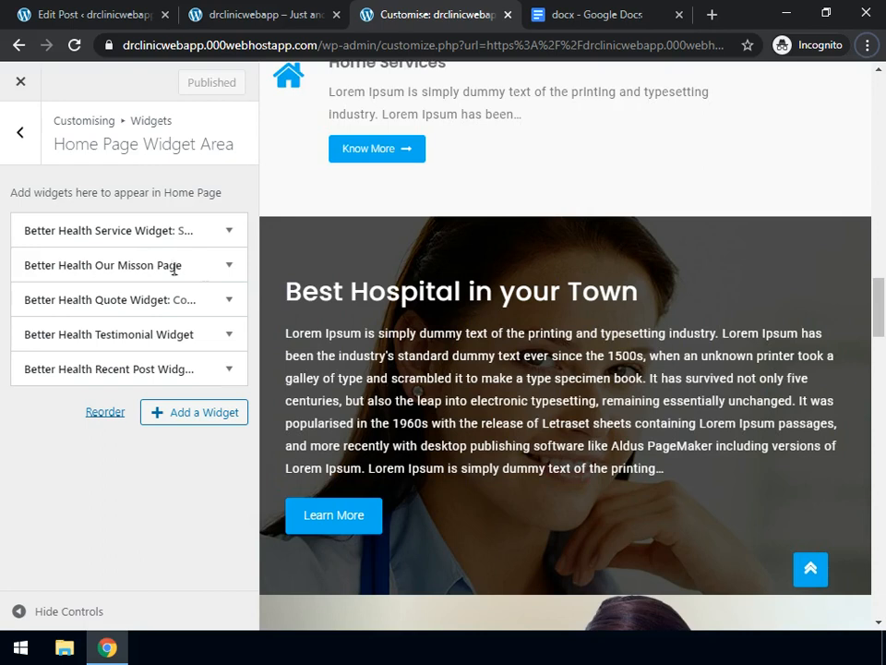
# In the Our Misson Page widget, keep Best Hospital in your Town and relabel the button 'Wanto to know more'
pyautogui.click(227, 273)
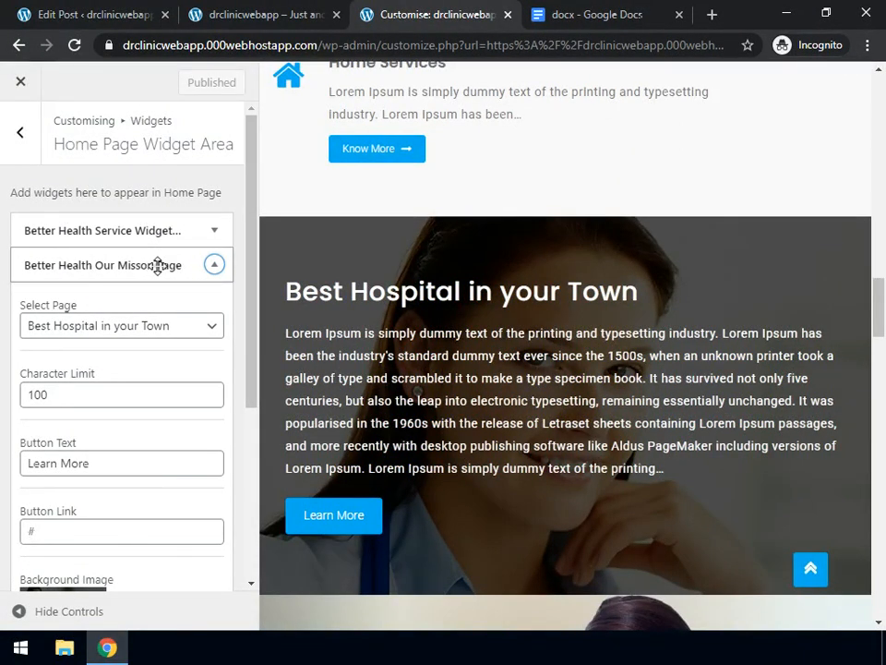
pyautogui.scroll(-2, 132, 388)
pyautogui.scroll(2, 132, 388)
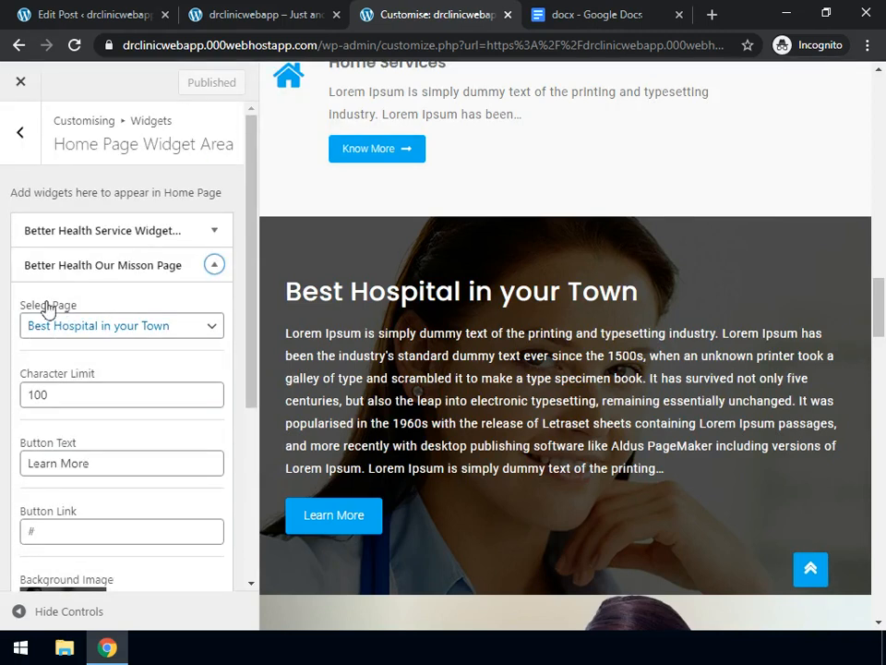
pyautogui.click(168, 325)
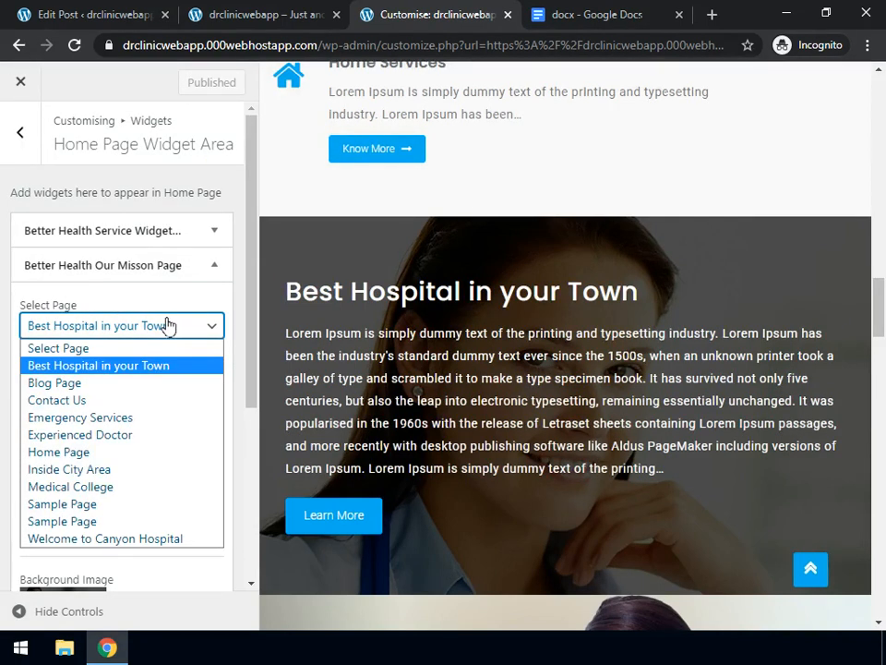
pyautogui.click(168, 366)
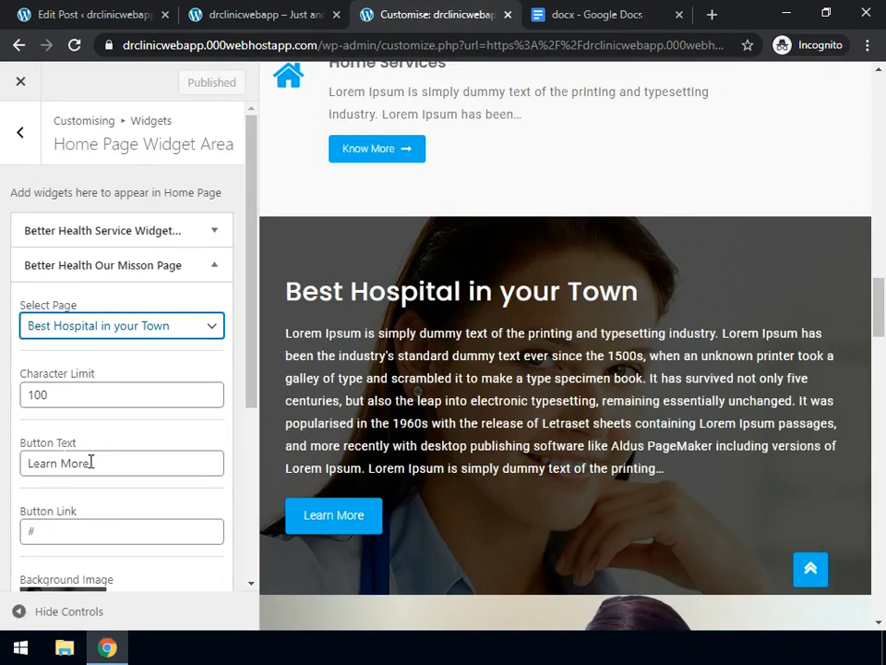
pyautogui.moveTo(91, 462); pyautogui.dragTo(7, 456)
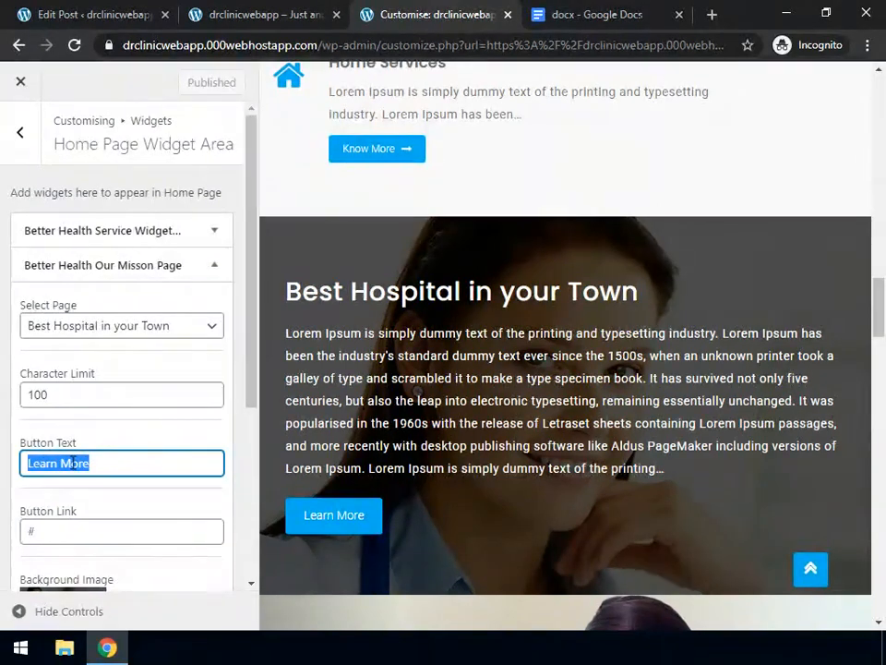
pyautogui.write('Wanto to know m')
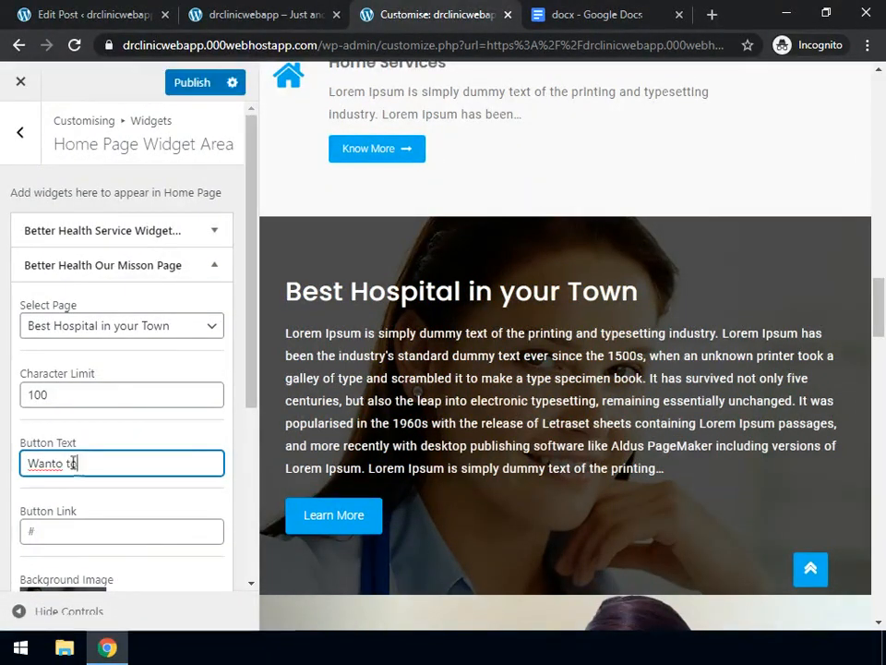
pyautogui.write('ore')
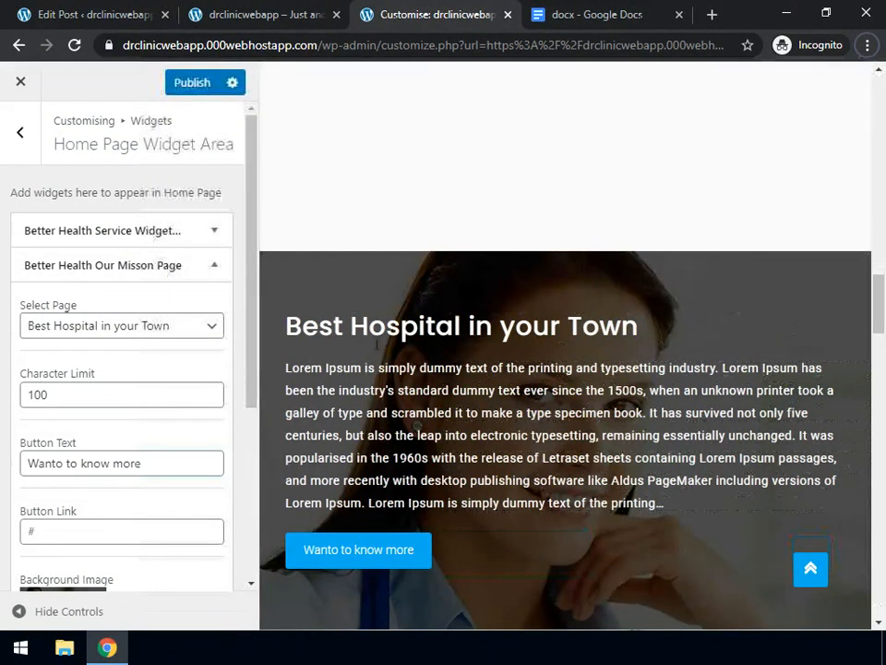
# Edit the Best Hospital in your Town page from Pages > All Pages
pyautogui.click(63, 17)
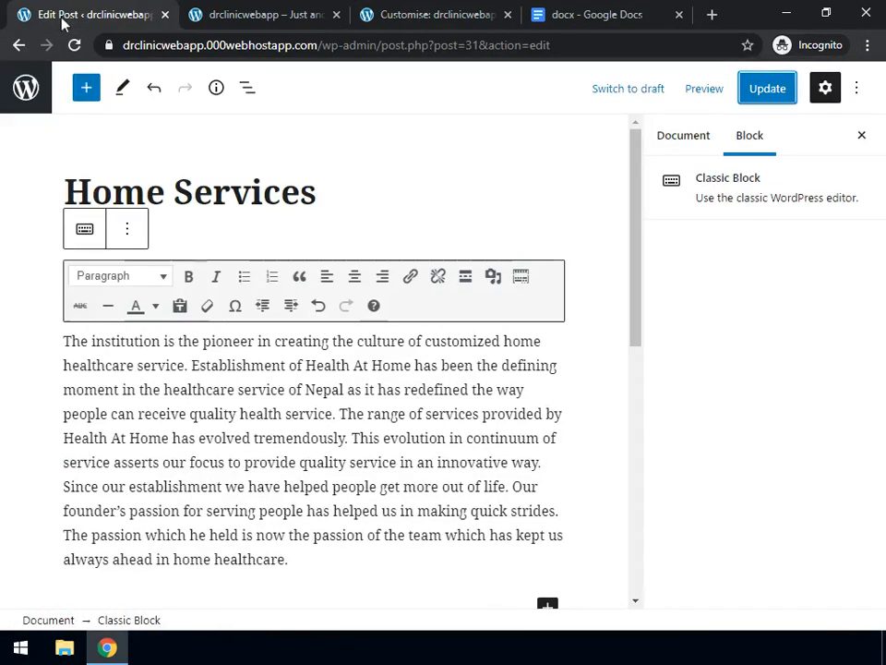
pyautogui.click(23, 104)
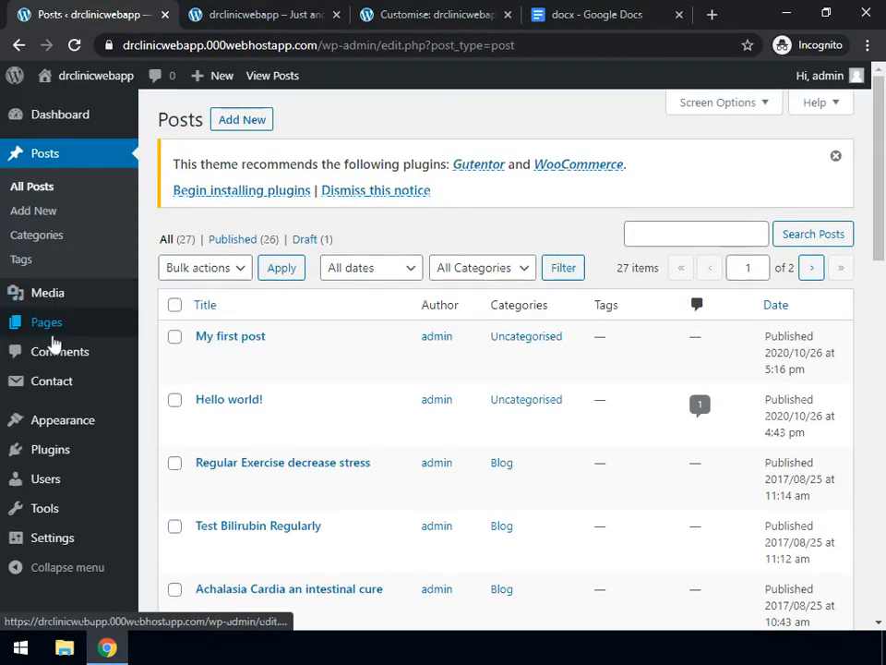
pyautogui.moveTo(53, 332)
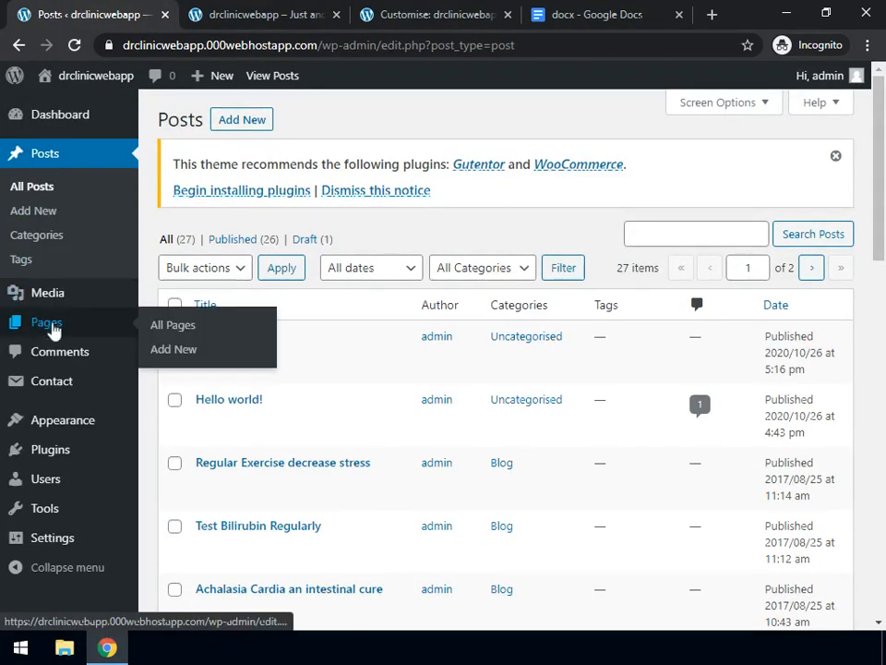
pyautogui.click(183, 337)
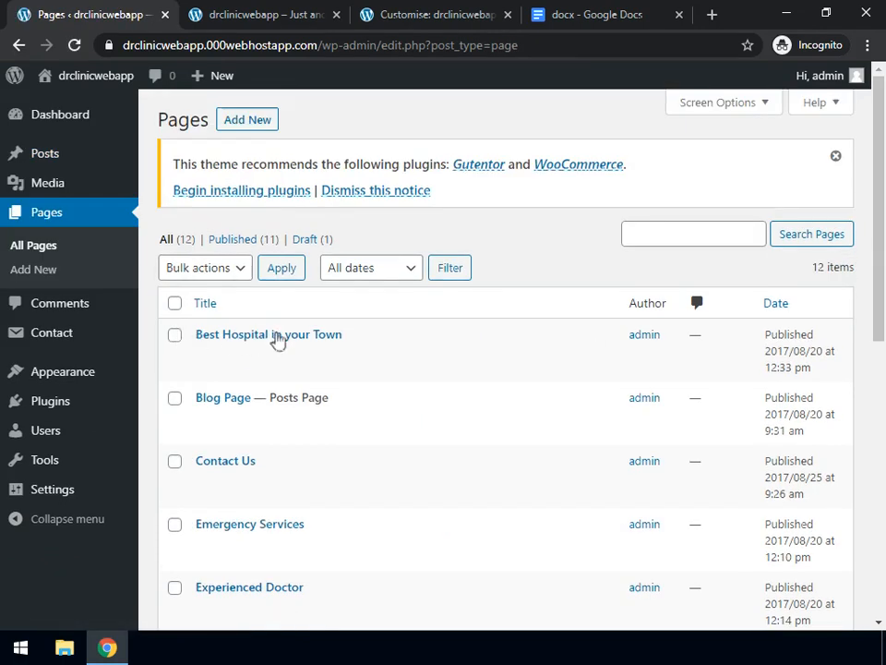
pyautogui.moveTo(253, 343)
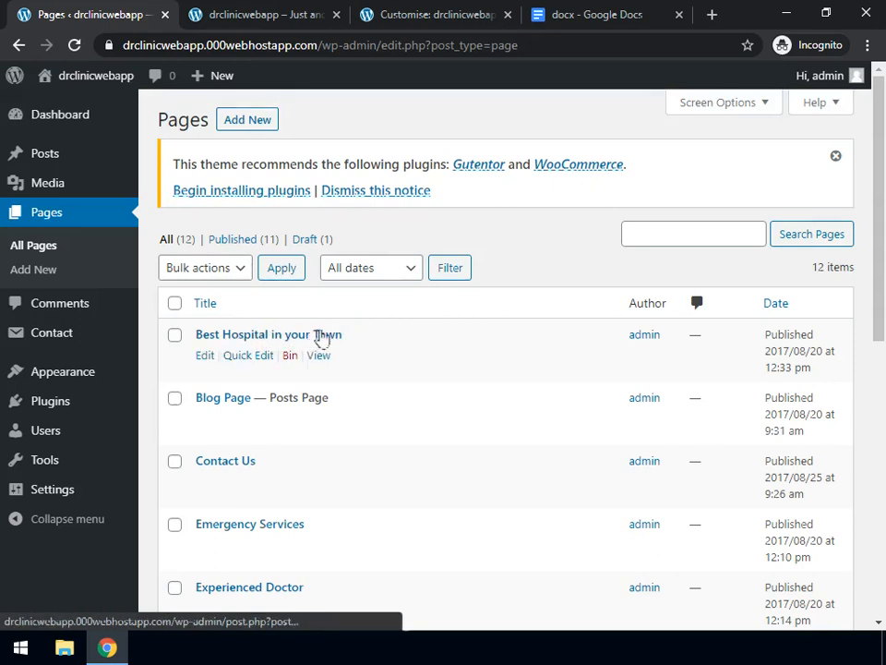
pyautogui.click(206, 360)
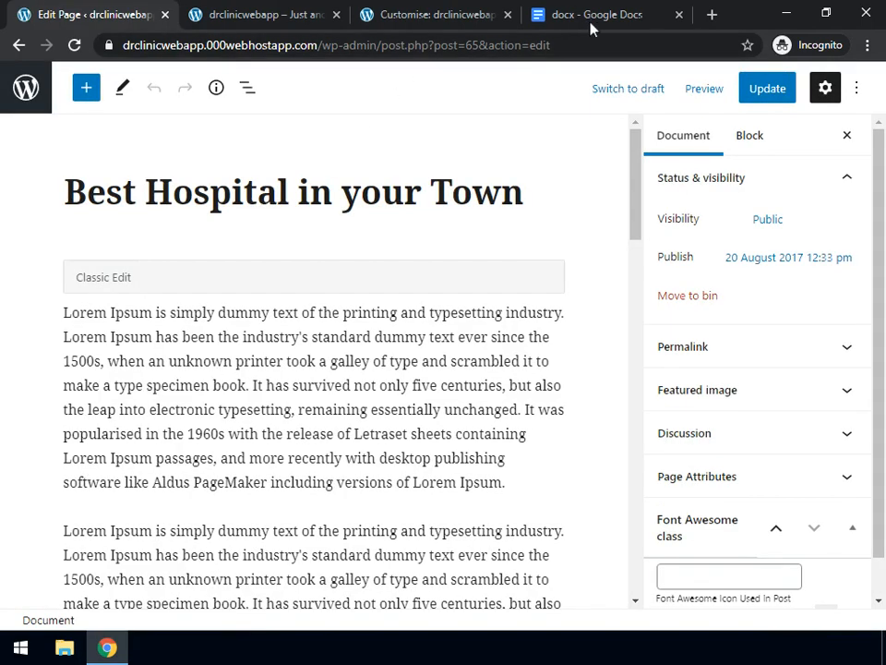
# Select the closing Dr.Clinic paragraph in the Google Docs document, then go back to the page editor
pyautogui.click(589, 15)
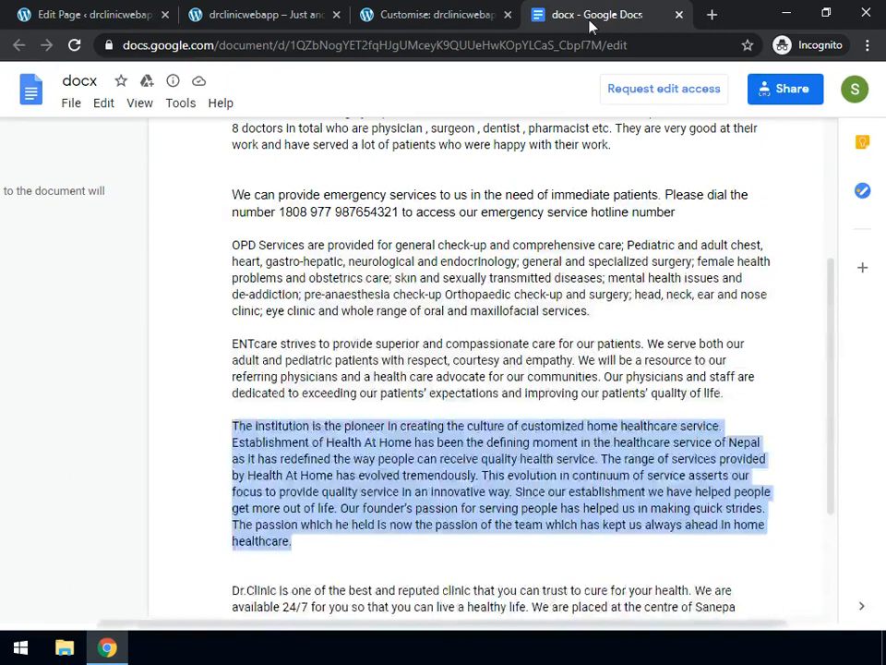
pyautogui.scroll(-2, 264, 523)
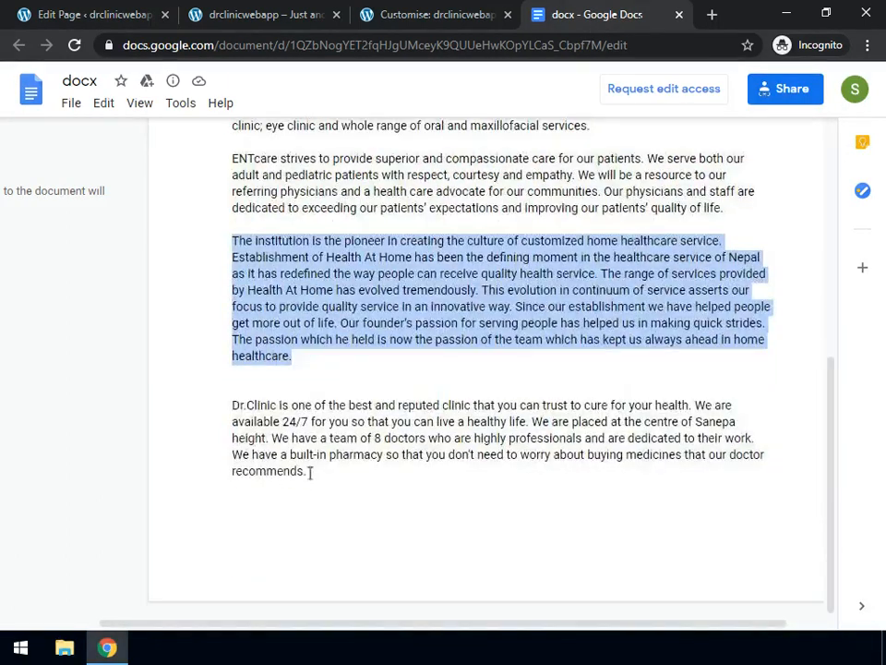
pyautogui.moveTo(306, 472); pyautogui.dragTo(223, 395)
pyautogui.hotkey('ctrl', 'c')
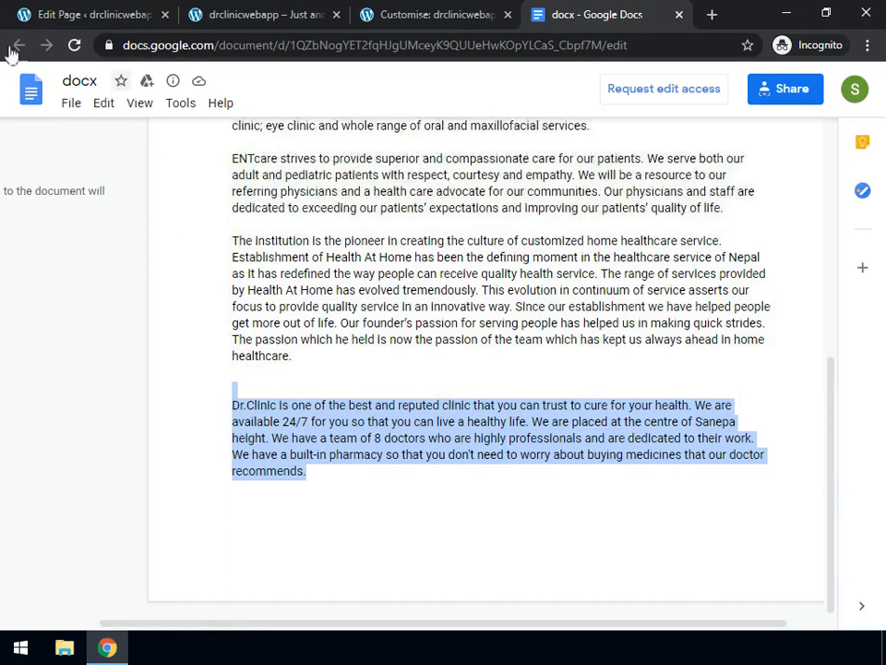
pyautogui.click(99, 20)
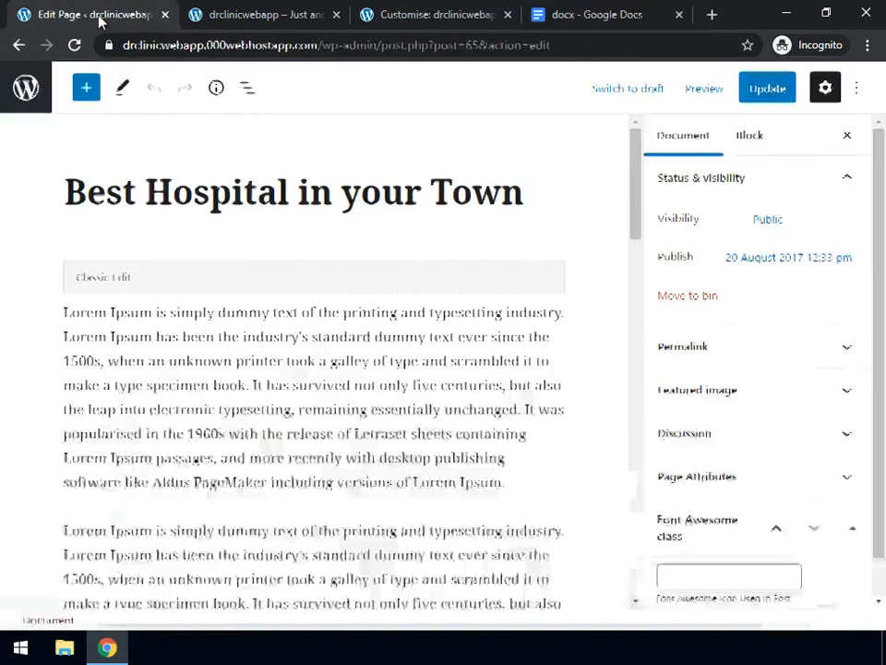
# Paste the Dr.Clinic paragraph over the Lorem Ipsum body, update the page and show its Document settings
pyautogui.click(165, 417)
pyautogui.hotkey('ctrl', 'a')
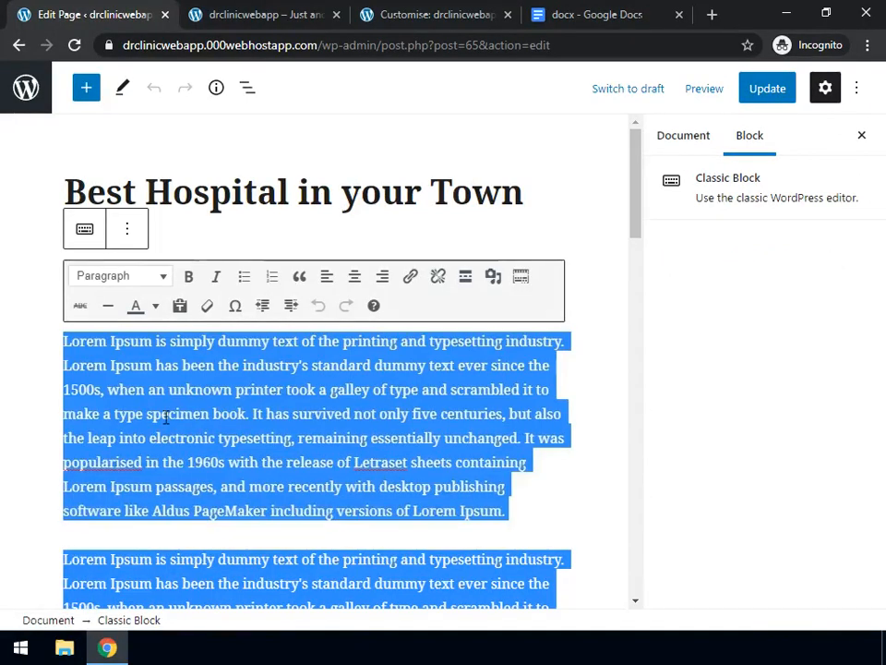
pyautogui.hotkey('ctrl', 'v')
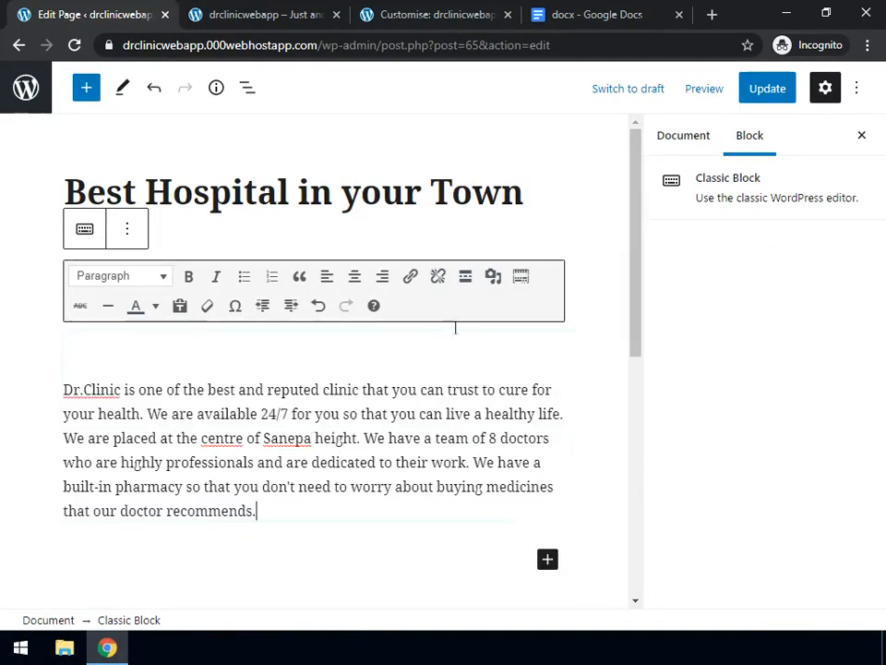
pyautogui.click(772, 98)
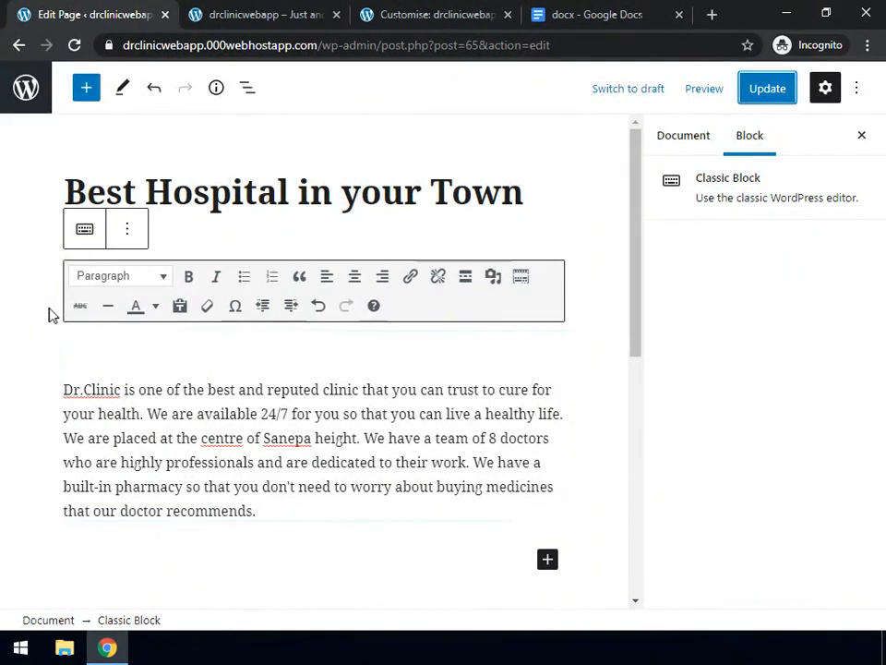
pyautogui.click(681, 143)
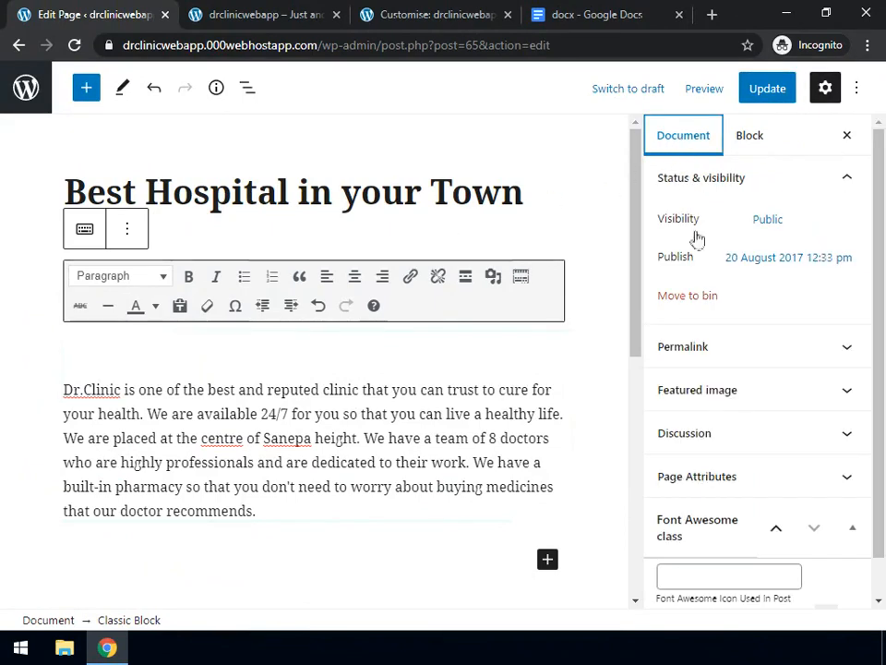
pyautogui.scroll(-1, 699, 315)
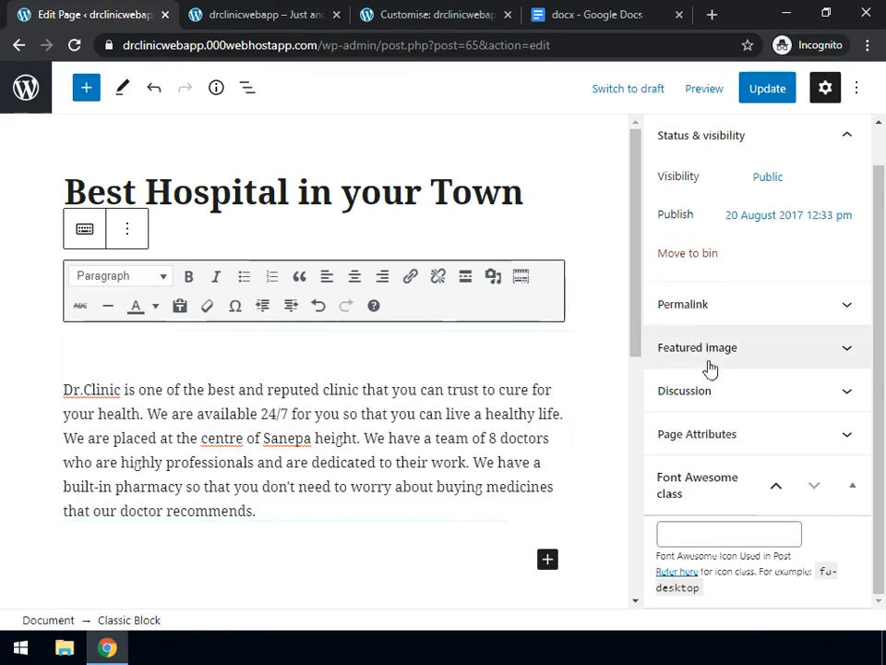
pyautogui.press('Escape')
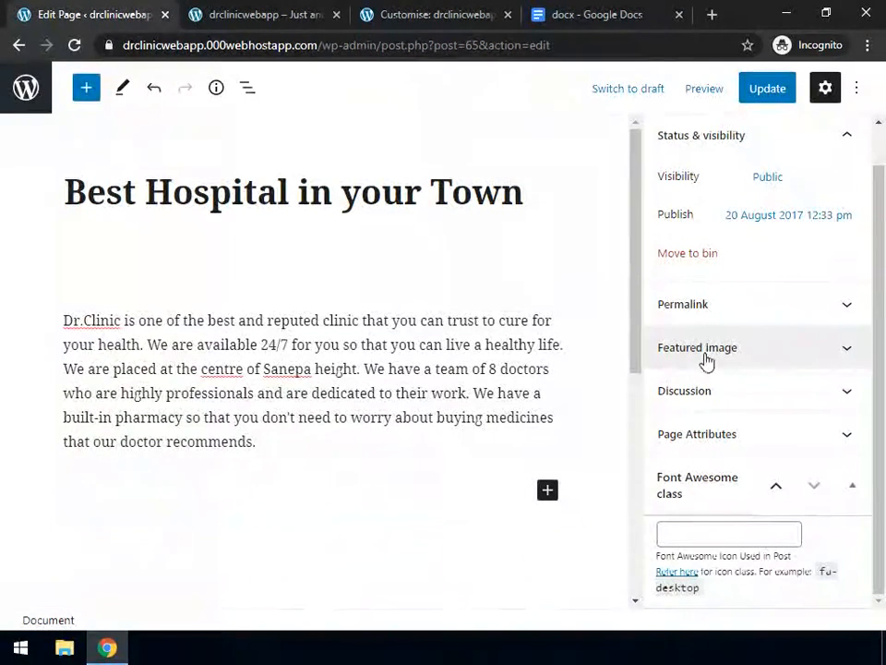
# From the Permalink panel, view the live page in a new tab and select its URL
pyautogui.click(811, 311)
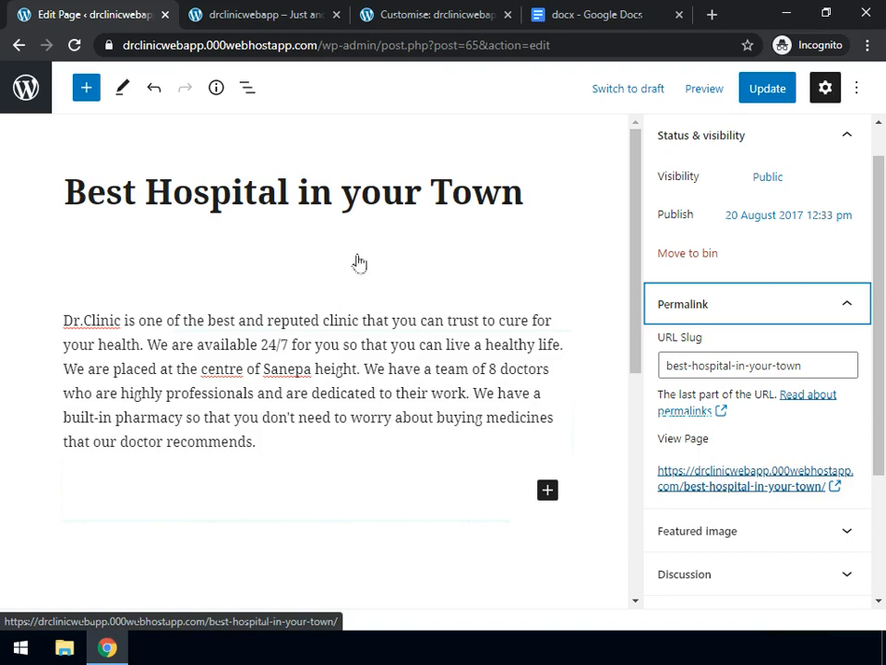
pyautogui.click(734, 489)
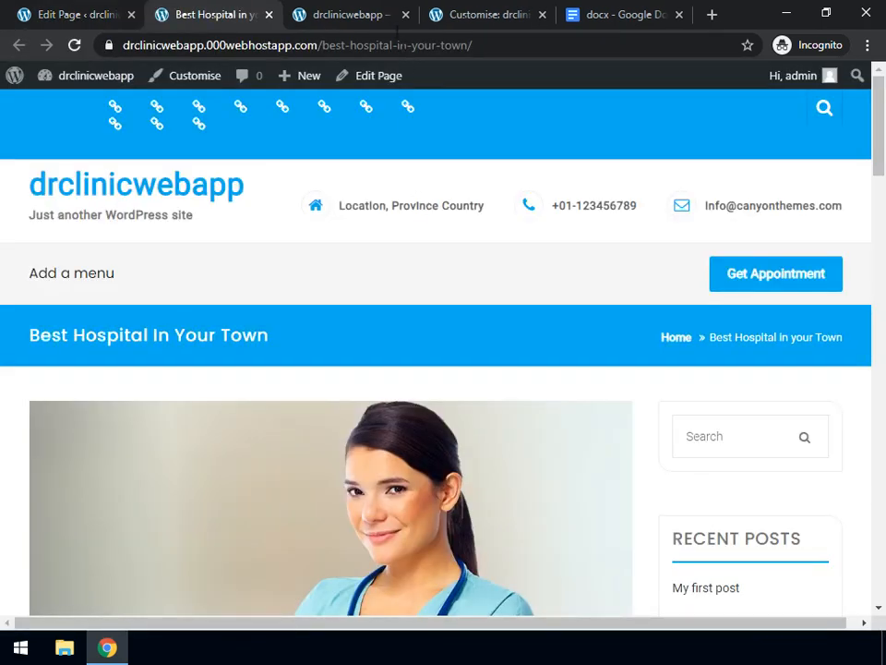
pyautogui.click(193, 44)
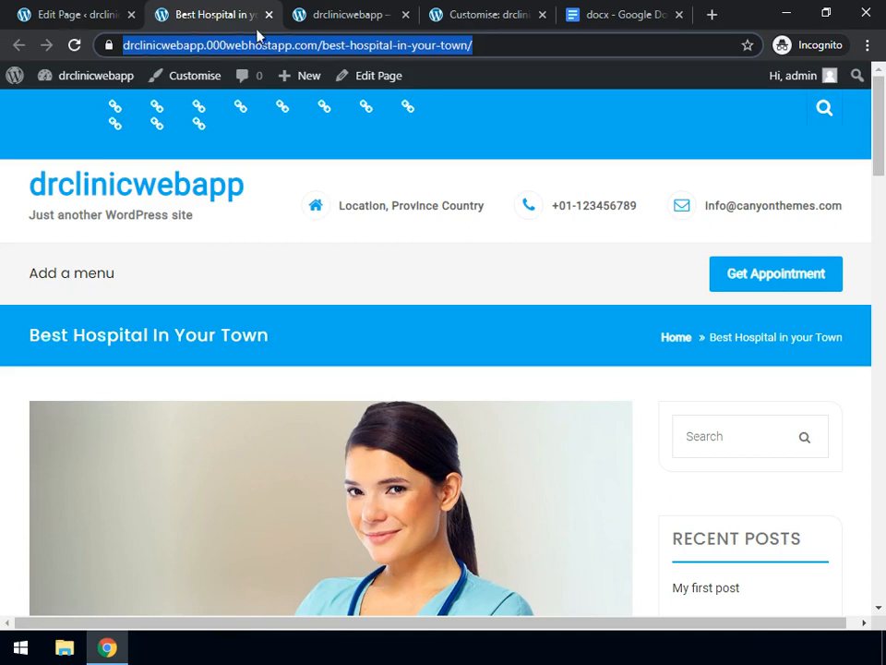
# Paste the Best Hospital page URL as the mission button's link and publish the Customizer
pyautogui.click(486, 19)
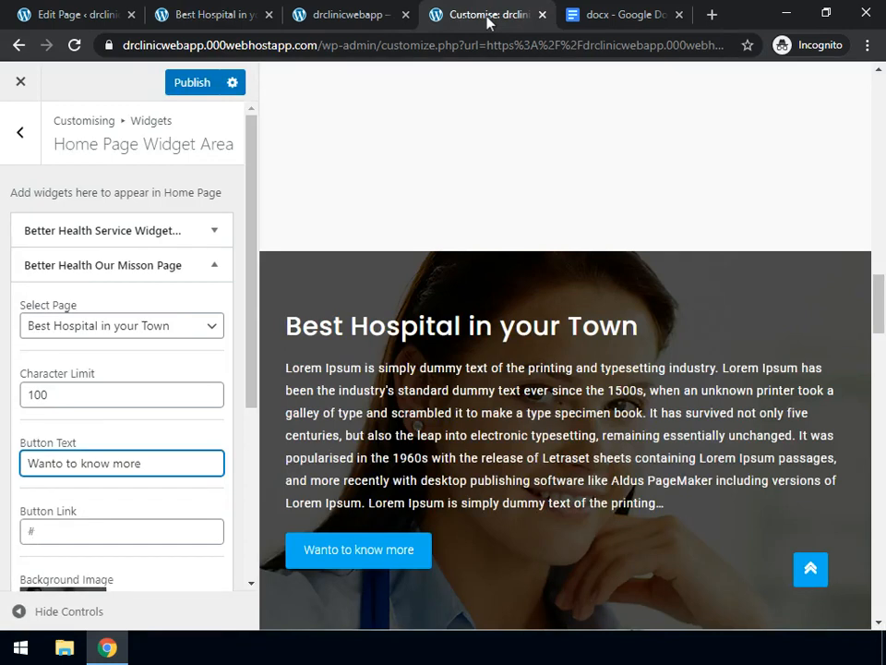
pyautogui.click(38, 526)
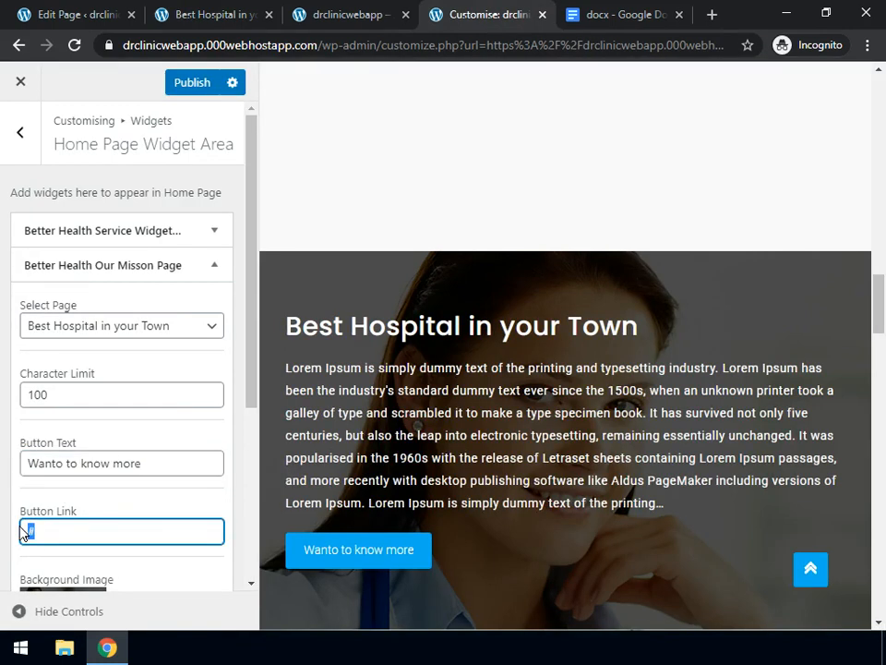
pyautogui.hotkey('ctrl', 'v')
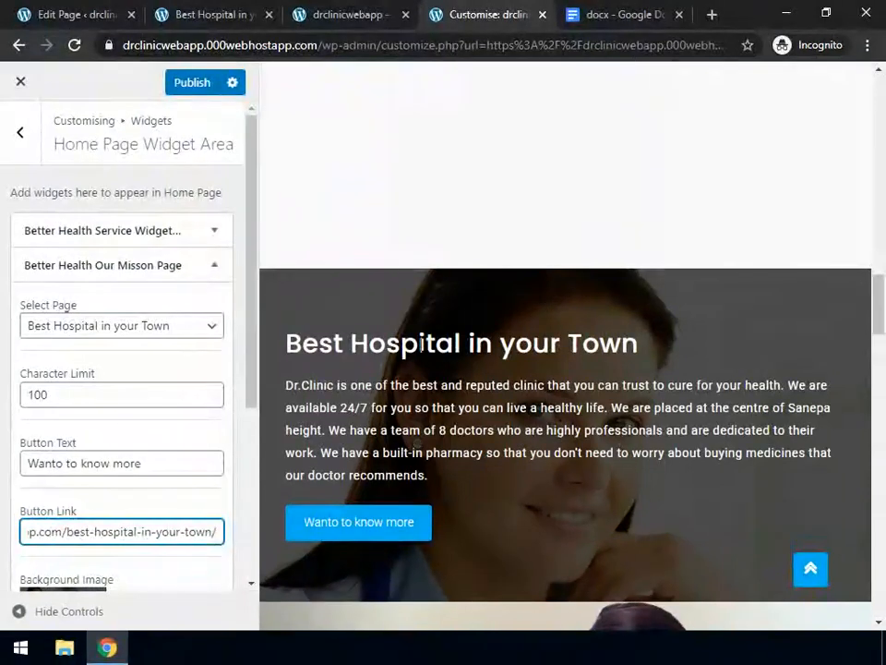
pyautogui.click(188, 87)
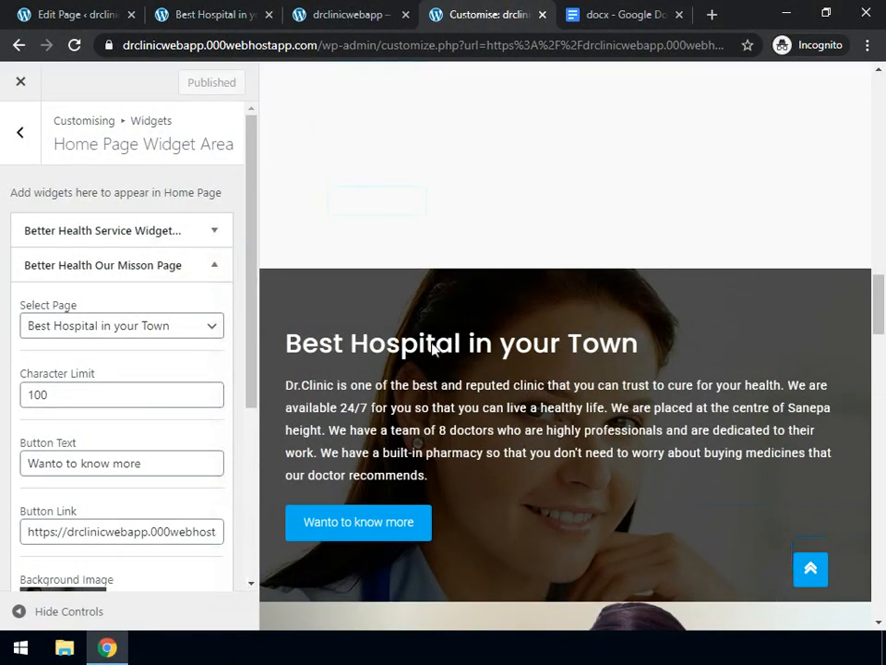
# Open the Wanto to know more button's link in a new tab, check it, and close the older Best Hospital tab
pyautogui.rightClick(380, 531)
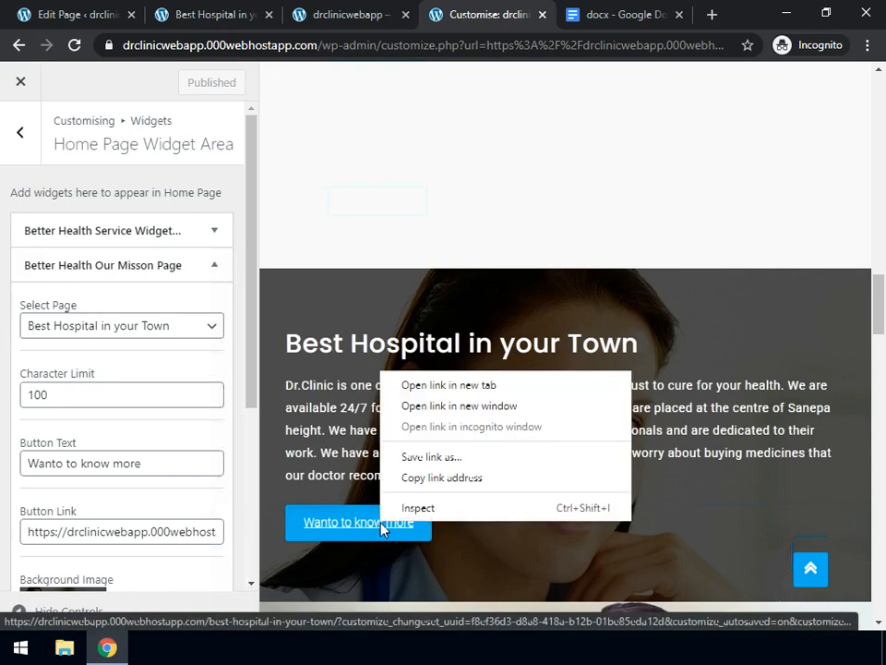
pyautogui.click(464, 384)
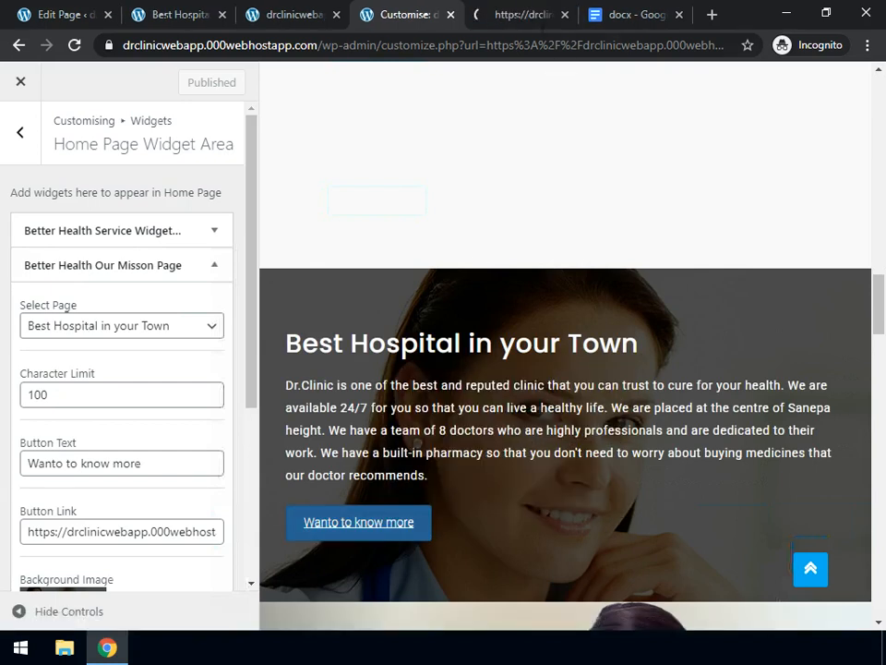
pyautogui.click(522, 17)
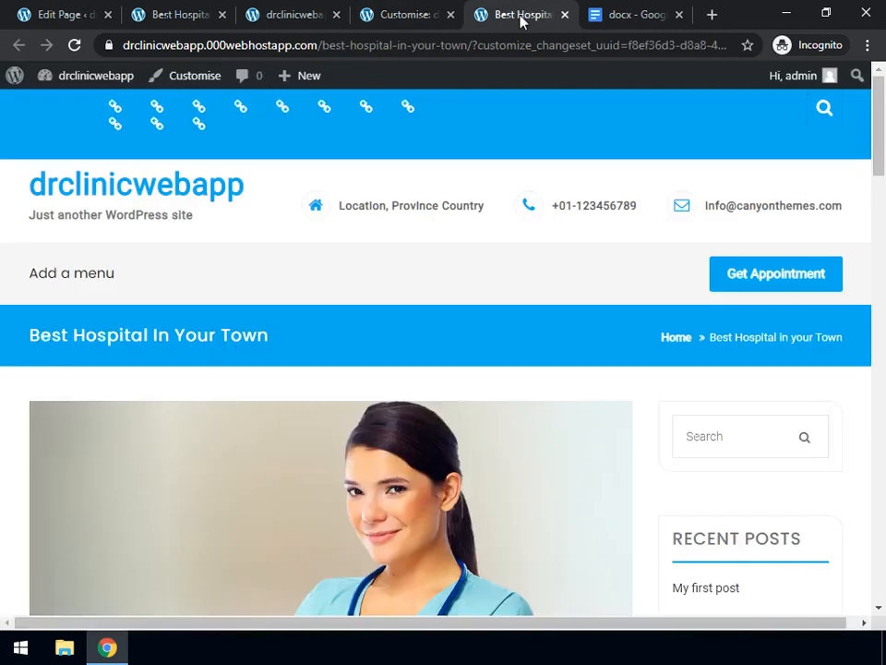
pyautogui.scroll(-10, 320, 335)
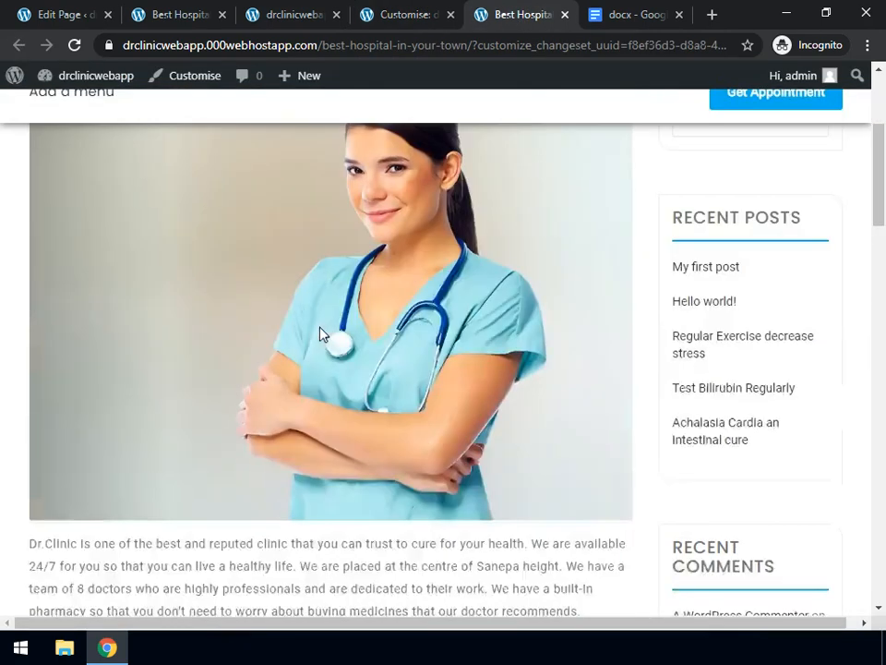
pyautogui.scroll(10, 320, 334)
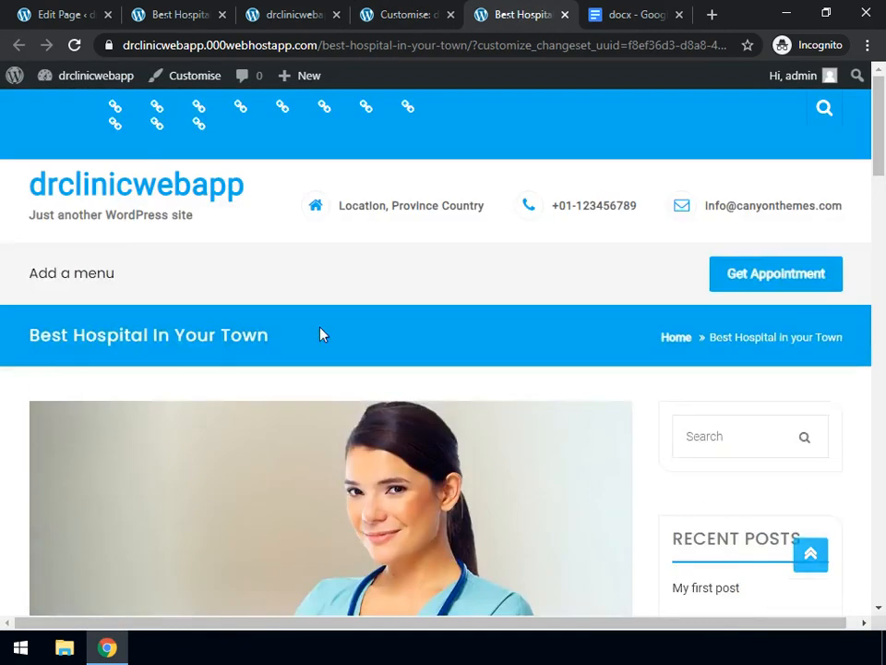
pyautogui.click(180, 20)
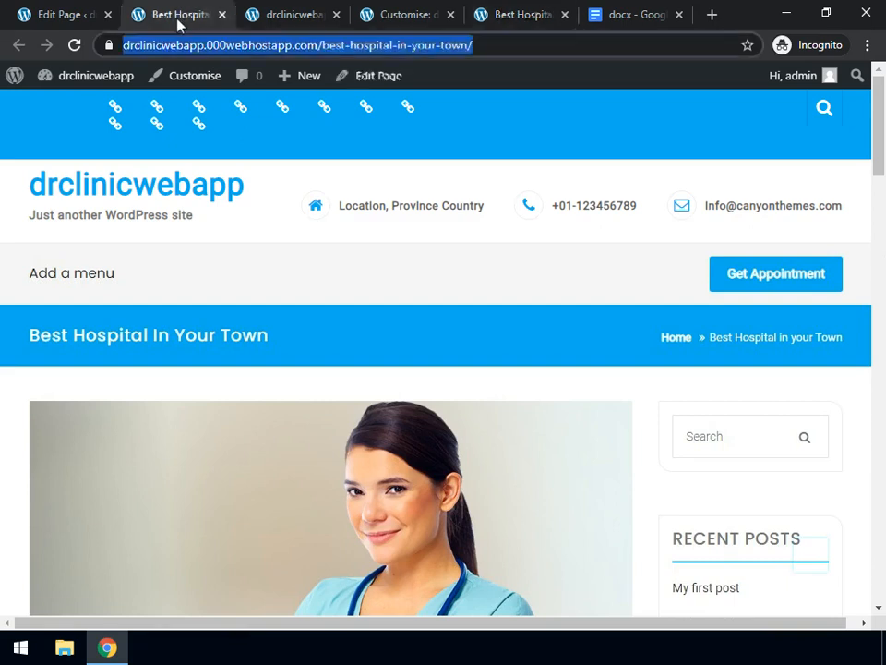
pyautogui.click(291, 17)
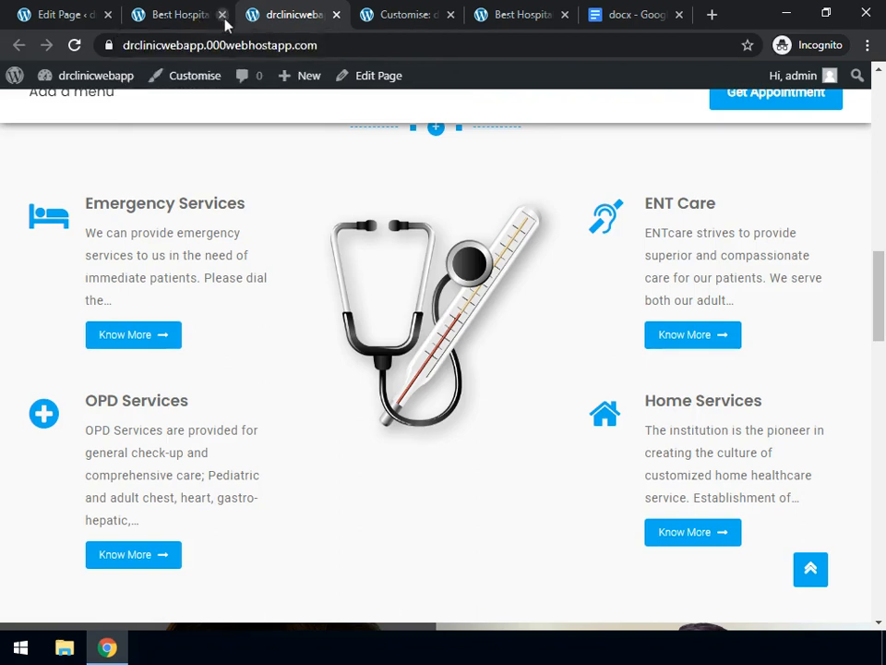
pyautogui.click(221, 15)
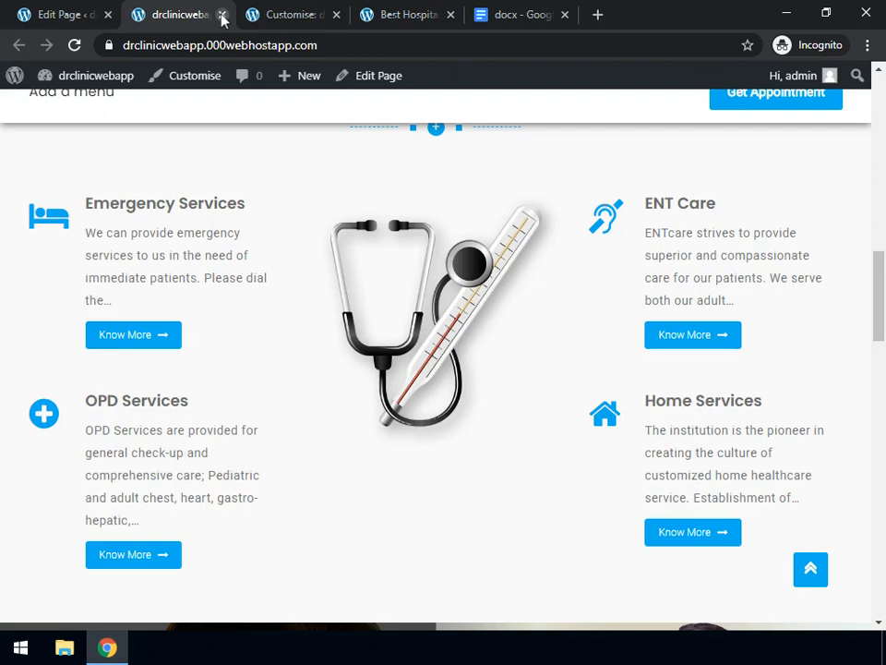
# Close the extra site tabs, collapse the Our Misson Page widget and scroll the preview to Contact us
pyautogui.click(221, 15)
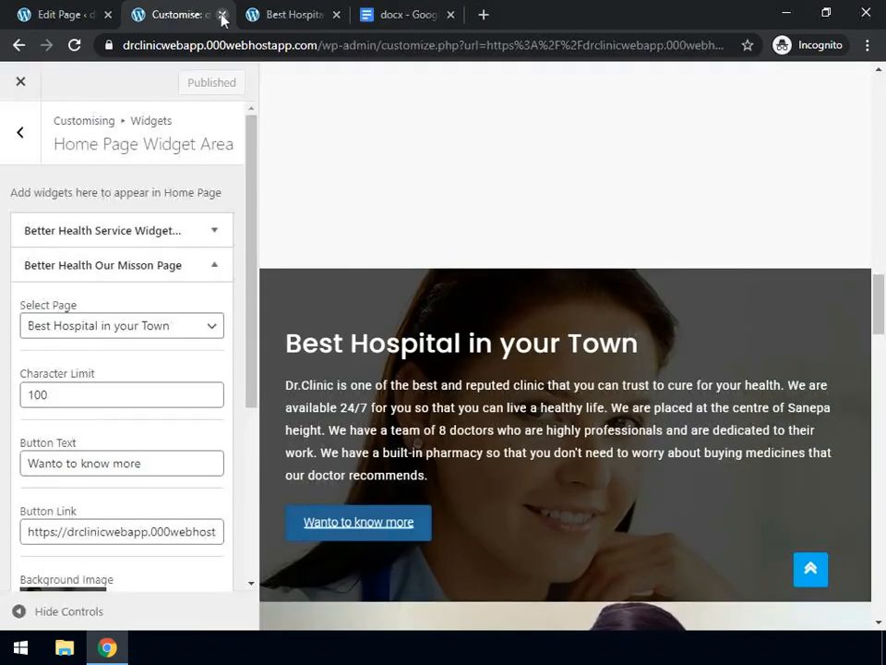
pyautogui.click(336, 15)
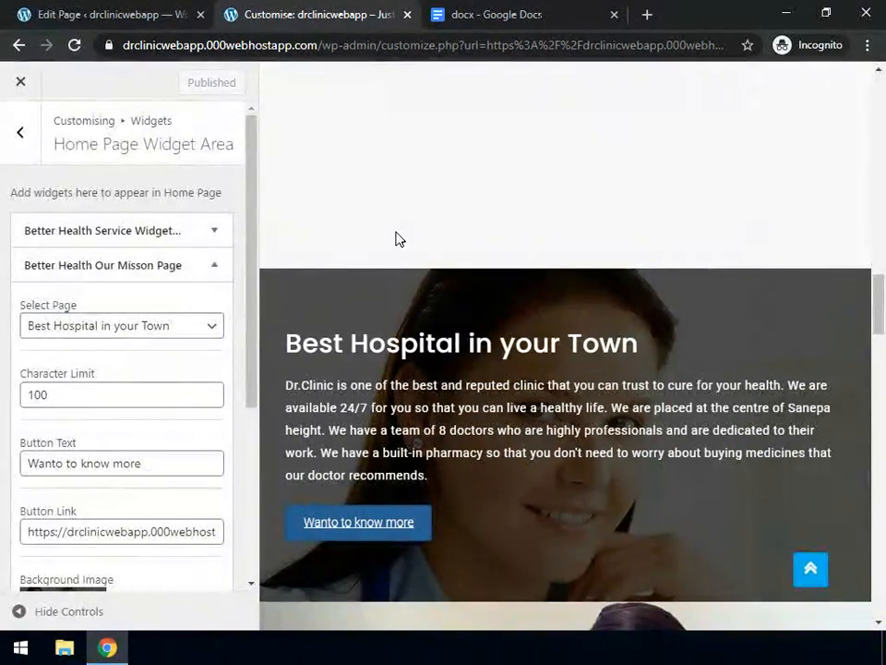
pyautogui.click(213, 267)
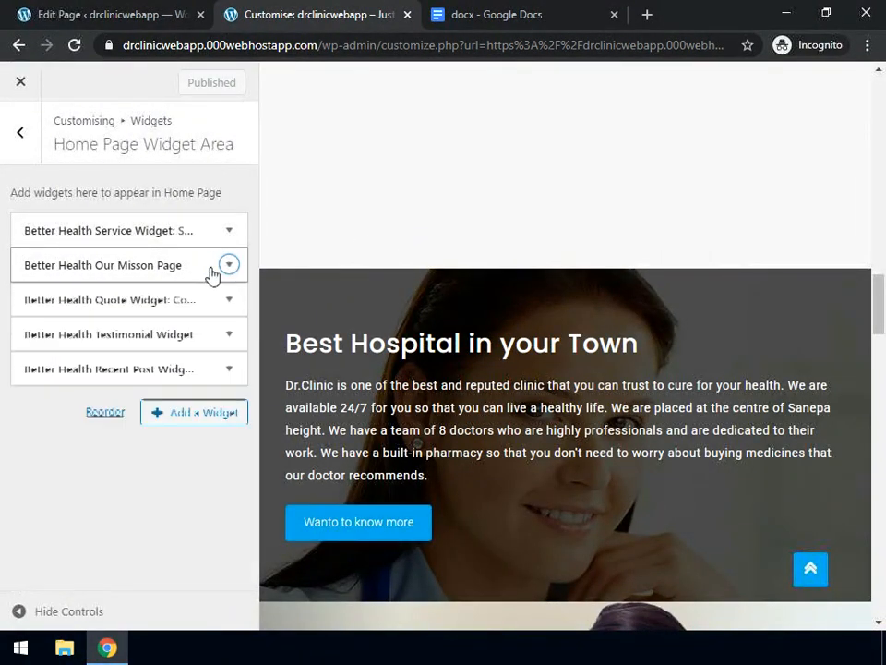
pyautogui.scroll(-5, 391, 300)
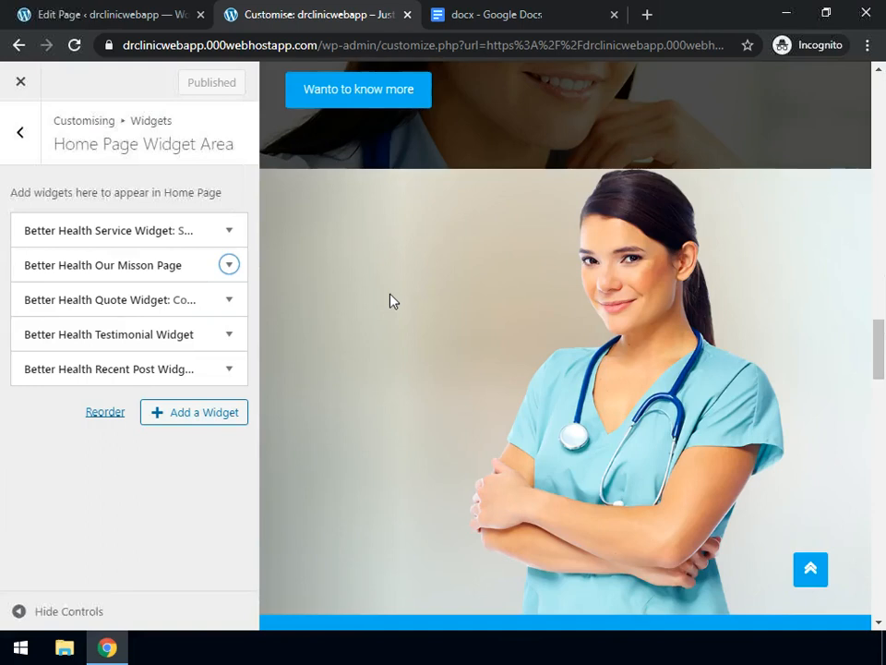
pyautogui.scroll(-1, 392, 300)
pyautogui.scroll(-3, 390, 300)
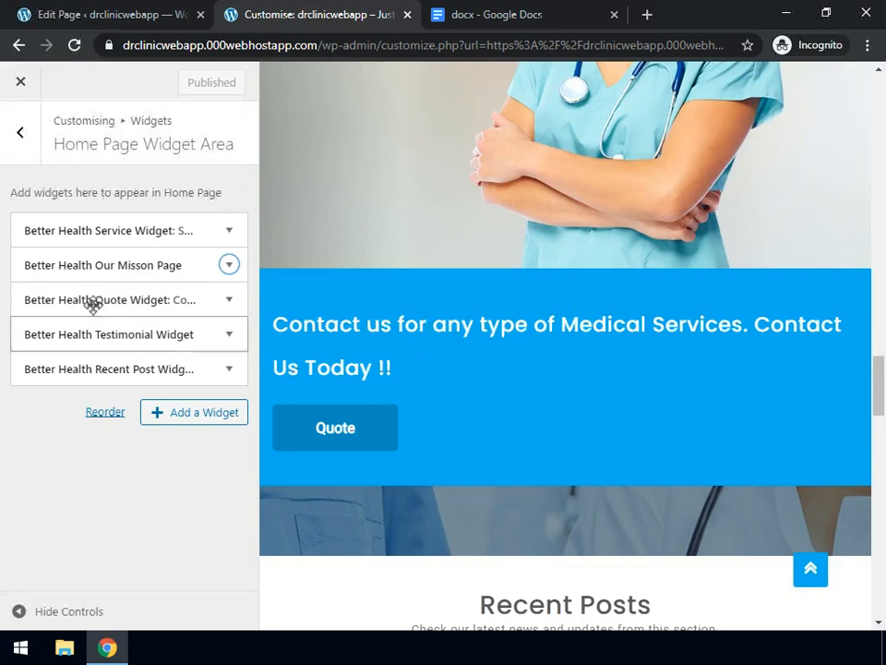
# Retitle the Quote widget 'You can contact us 24/7'
pyautogui.click(227, 301)
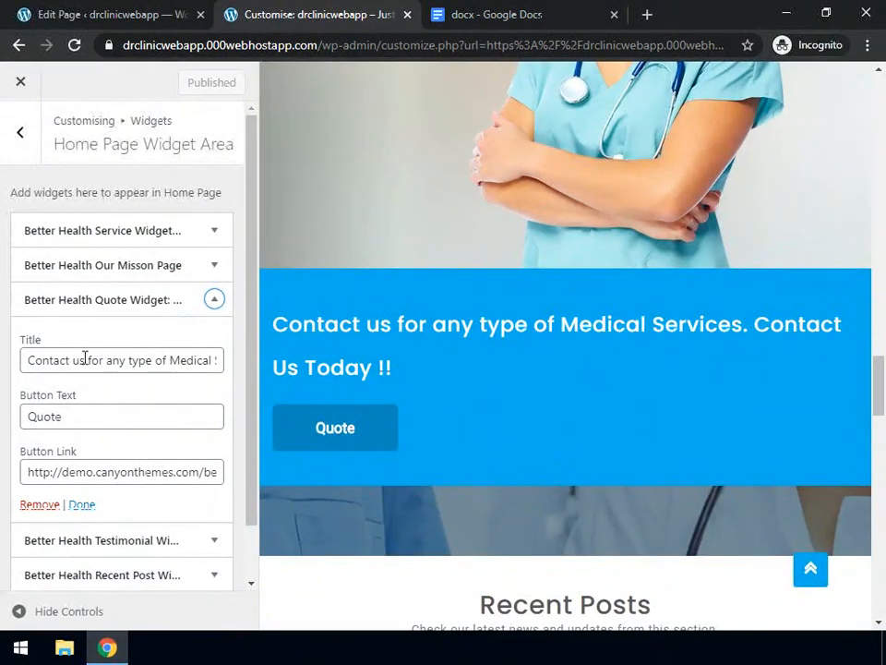
pyautogui.click(50, 363)
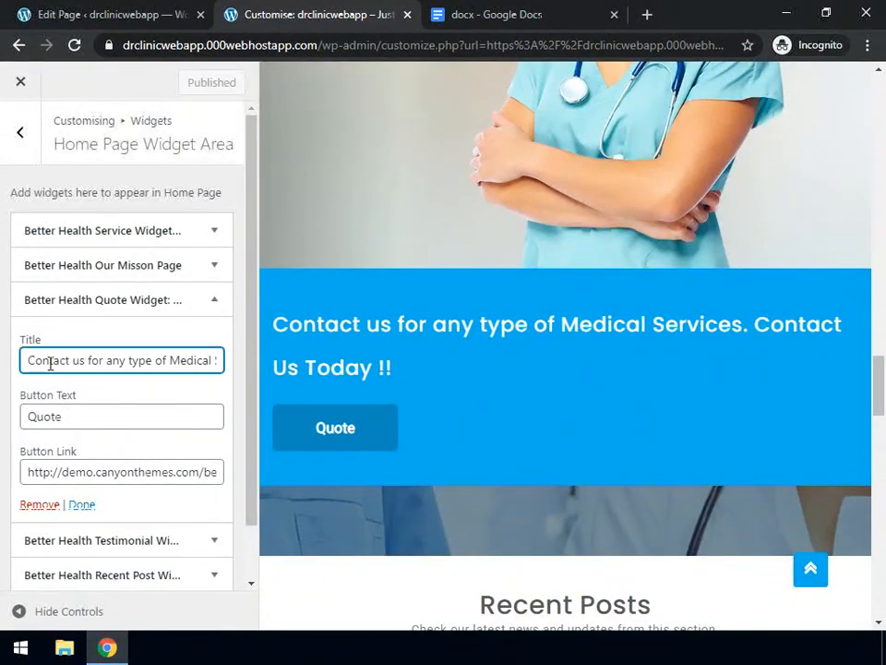
pyautogui.hotkey('ctrl', 'a')
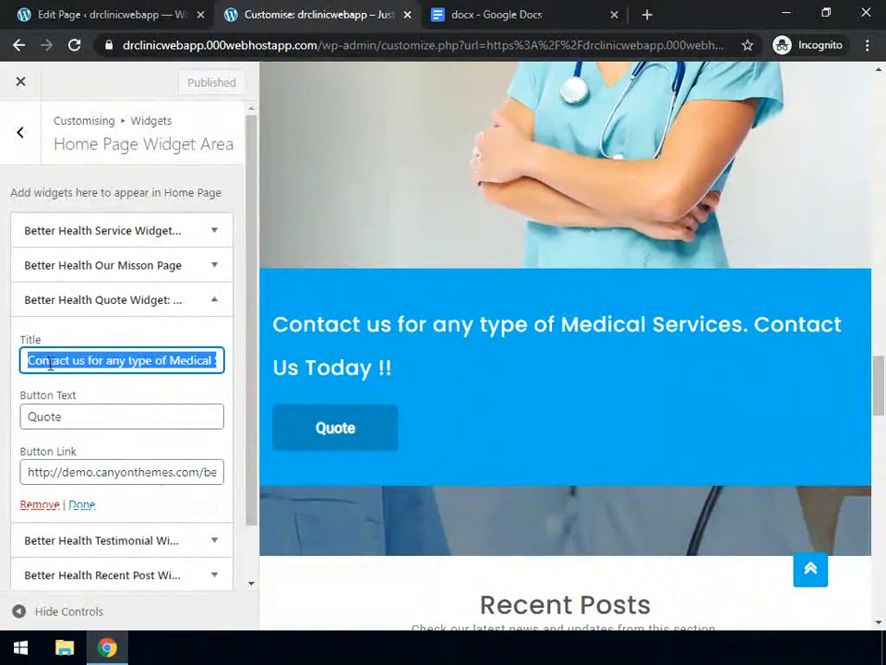
pyautogui.write('You c')
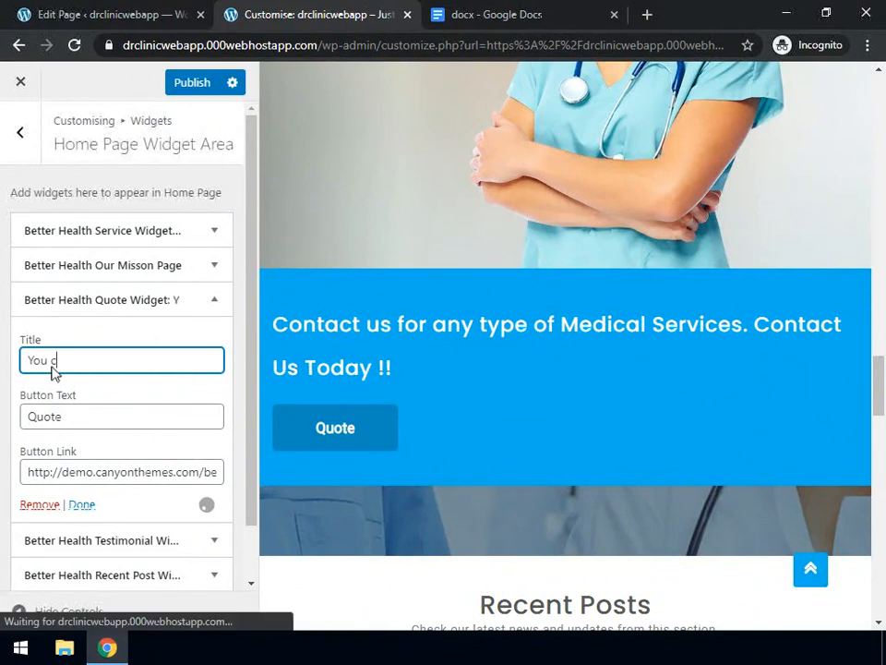
pyautogui.write('an contact us ?')
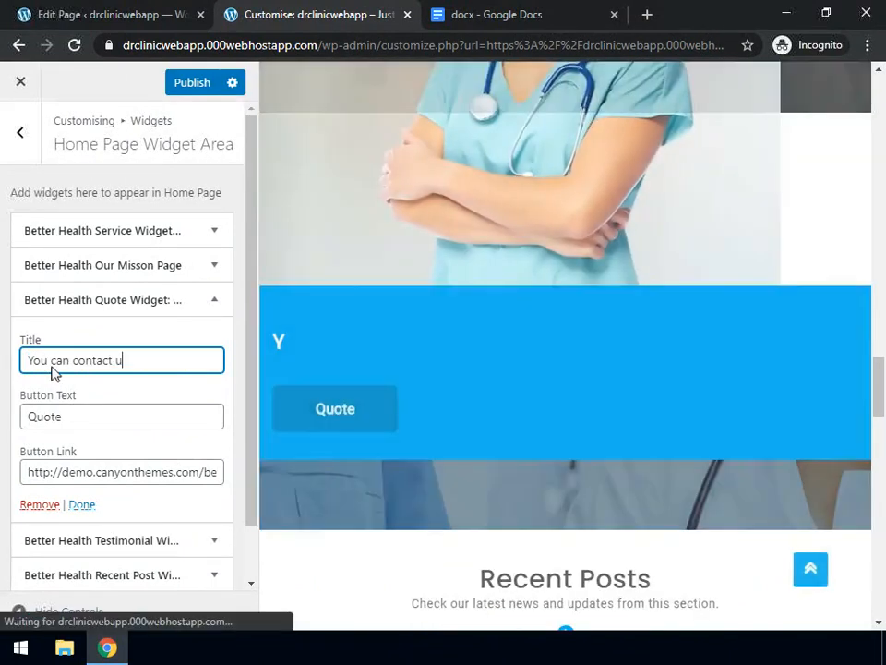
pyautogui.write('4/7')
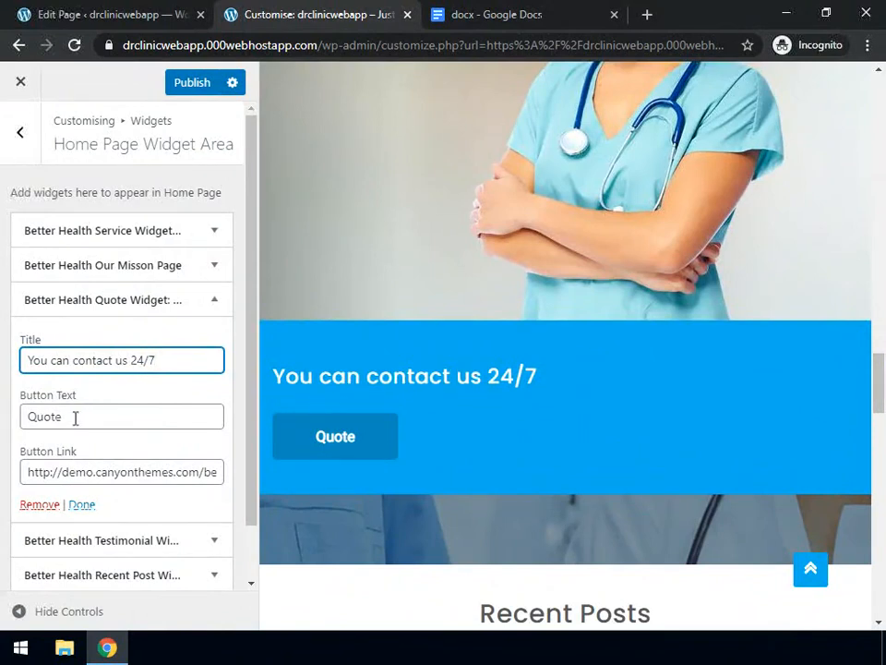
# Replace the Quote button's demo link with '#'
pyautogui.click(90, 472)
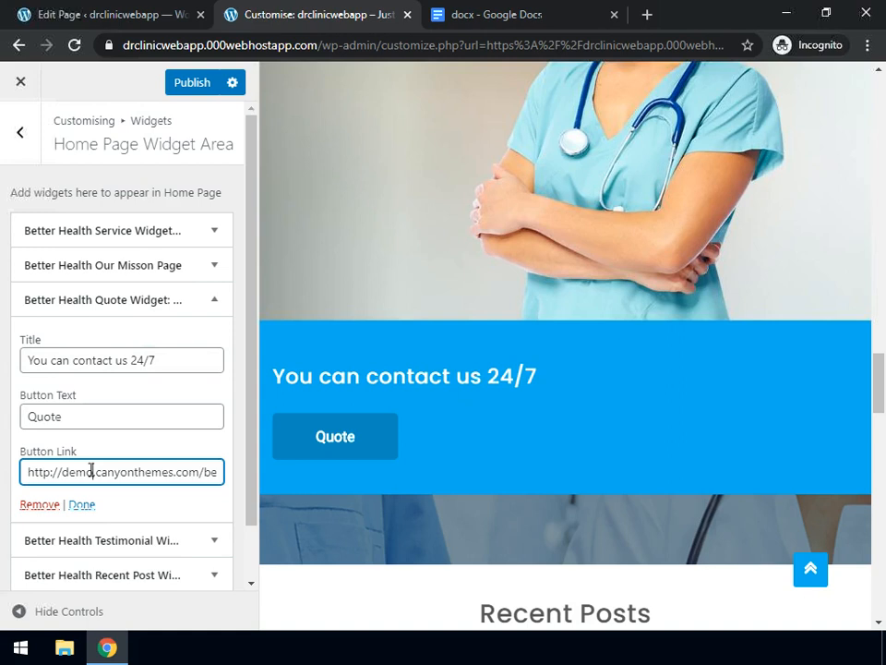
pyautogui.hotkey('ctrl', 'a')
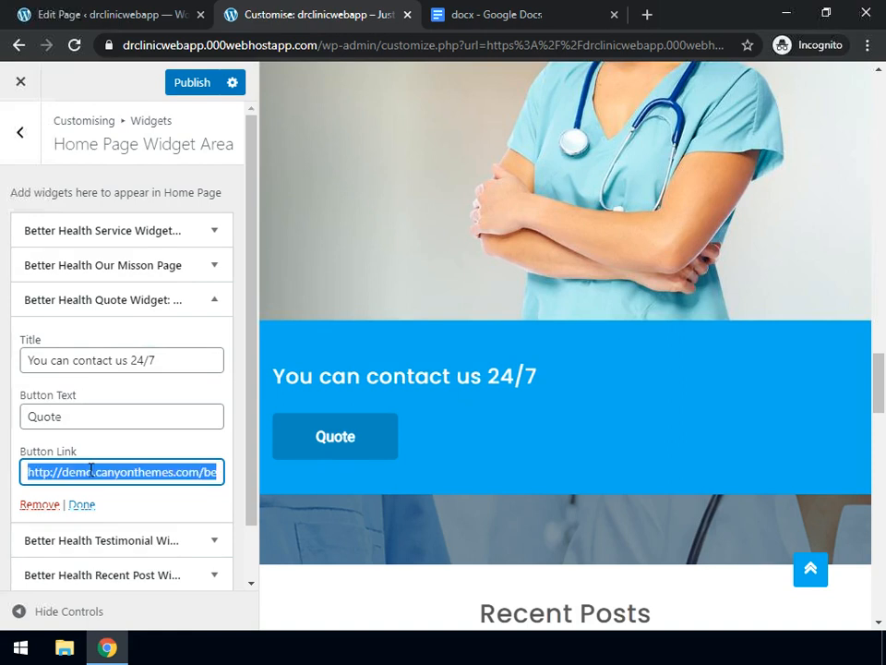
pyautogui.press('BackSpace')
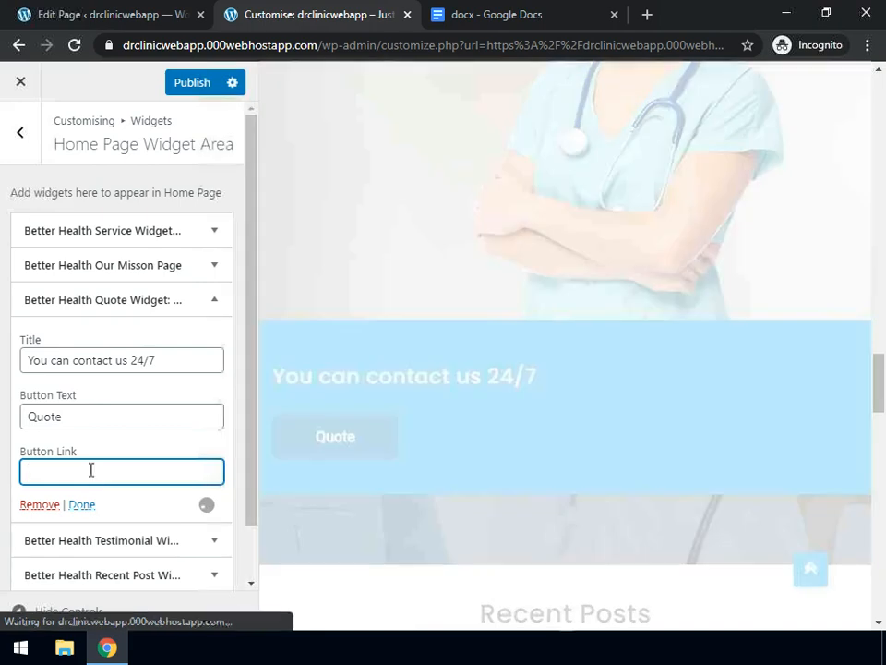
pyautogui.write('#')
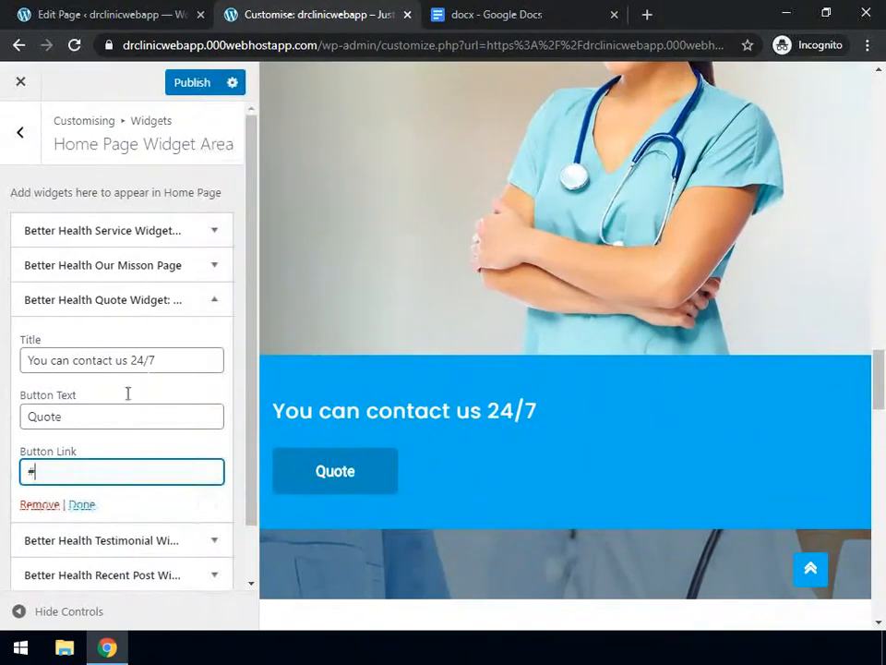
# Collapse the Quote widget and set the Testimonial widget's category to Testimonials (3)
pyautogui.click(220, 302)
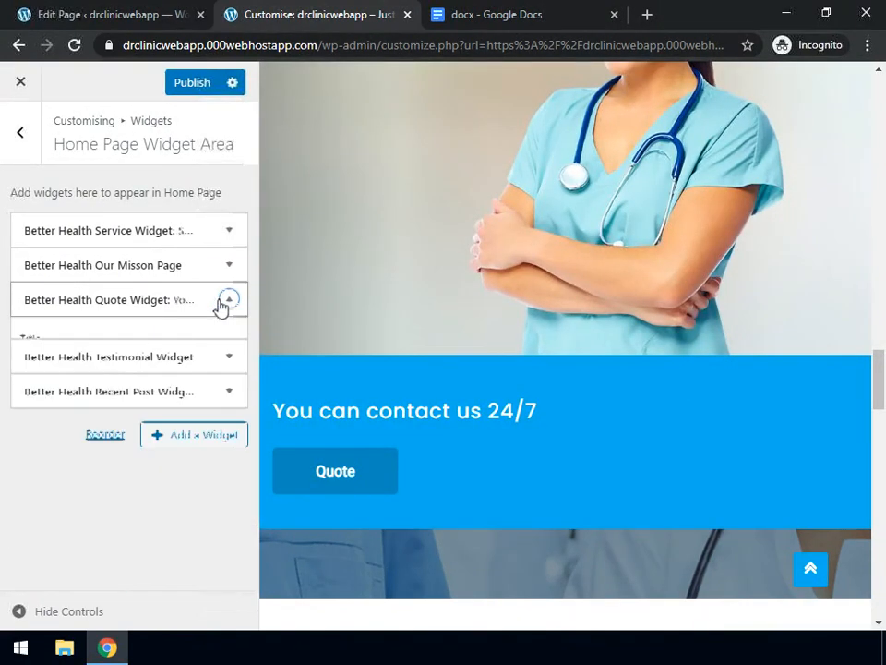
pyautogui.scroll(-5, 388, 327)
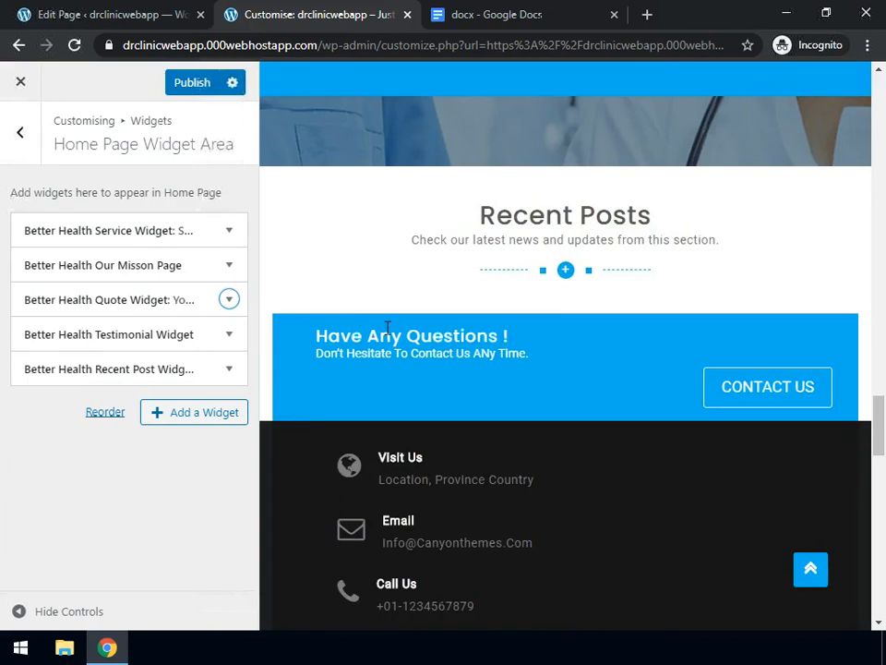
pyautogui.scroll(1, 556, 233)
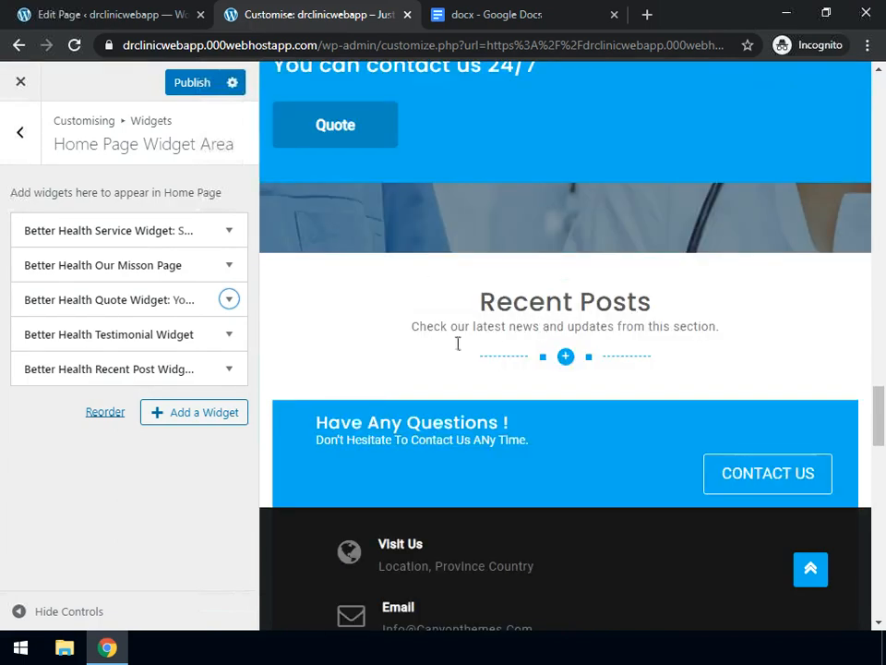
pyautogui.scroll(2, 531, 344)
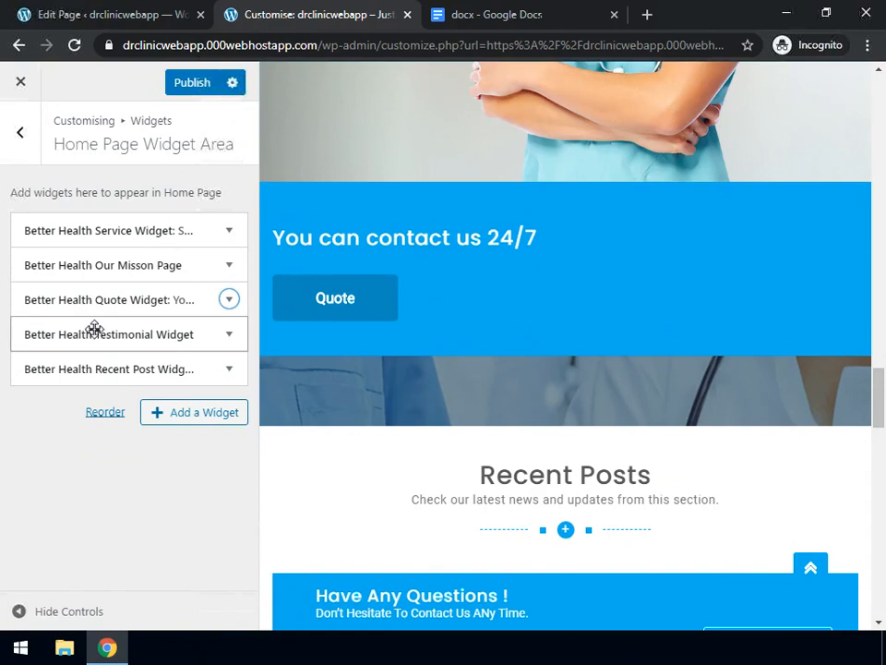
pyautogui.click(229, 334)
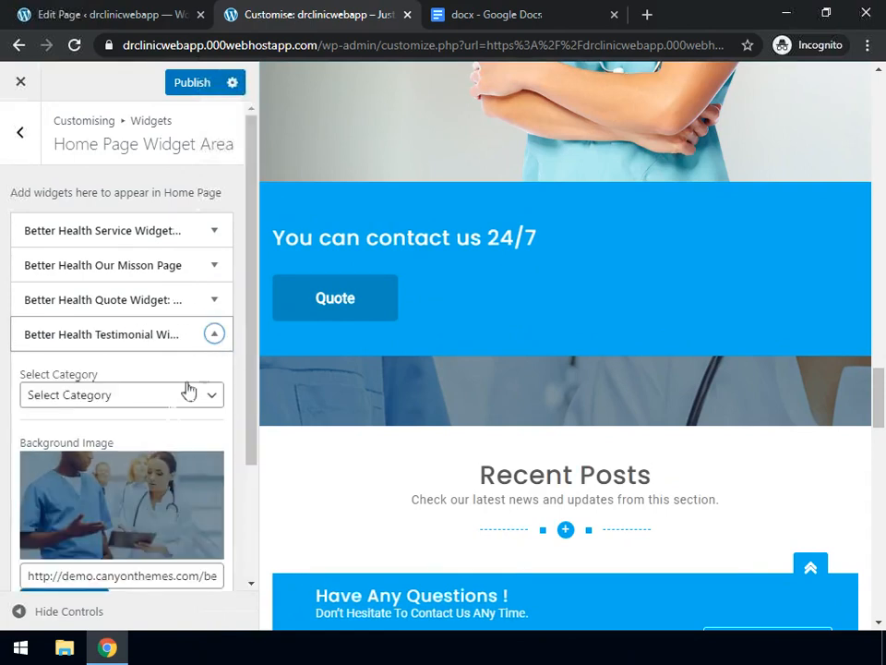
pyautogui.click(142, 397)
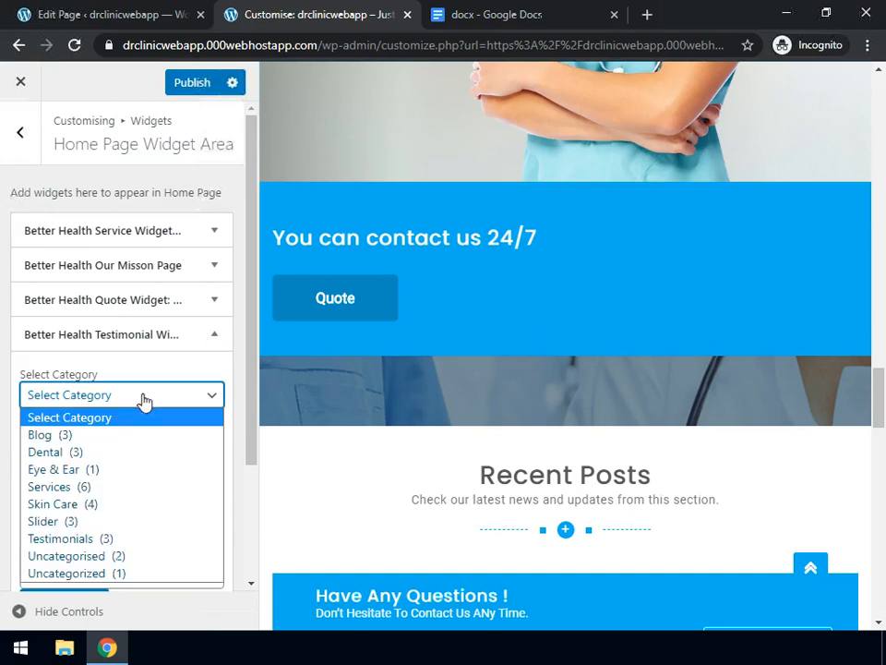
pyautogui.click(108, 539)
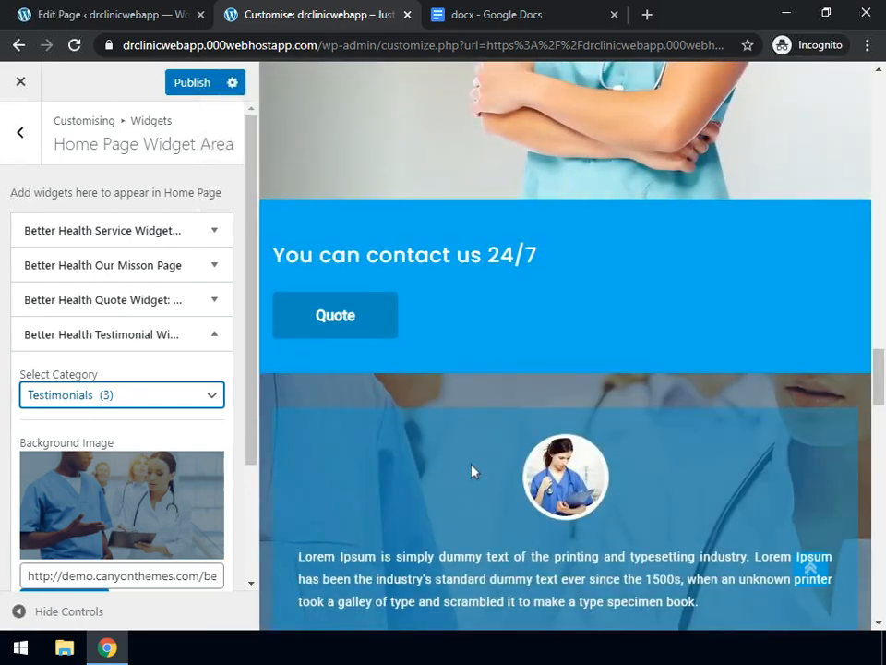
# Preview the homepage at full width, then restore the customizer controls
pyautogui.click(18, 611)
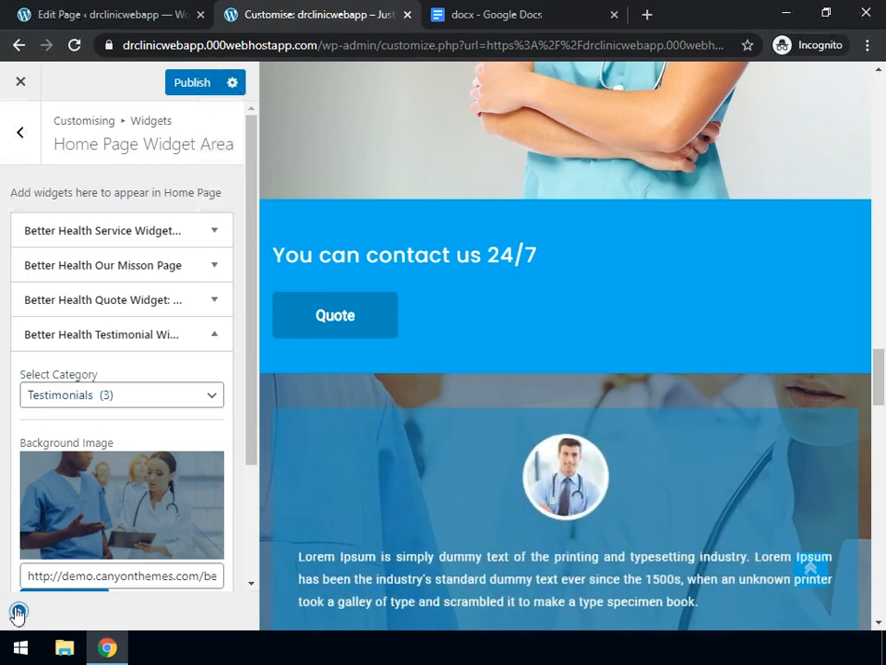
pyautogui.scroll(5, 281, 397)
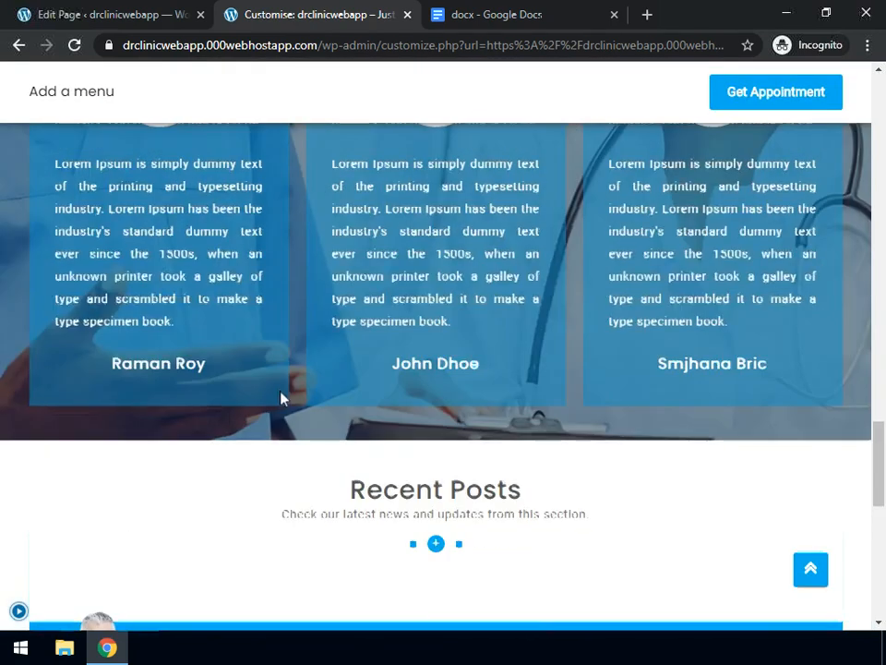
pyautogui.scroll(3, 282, 397)
pyautogui.scroll(1, 281, 398)
pyautogui.scroll(-1, 281, 397)
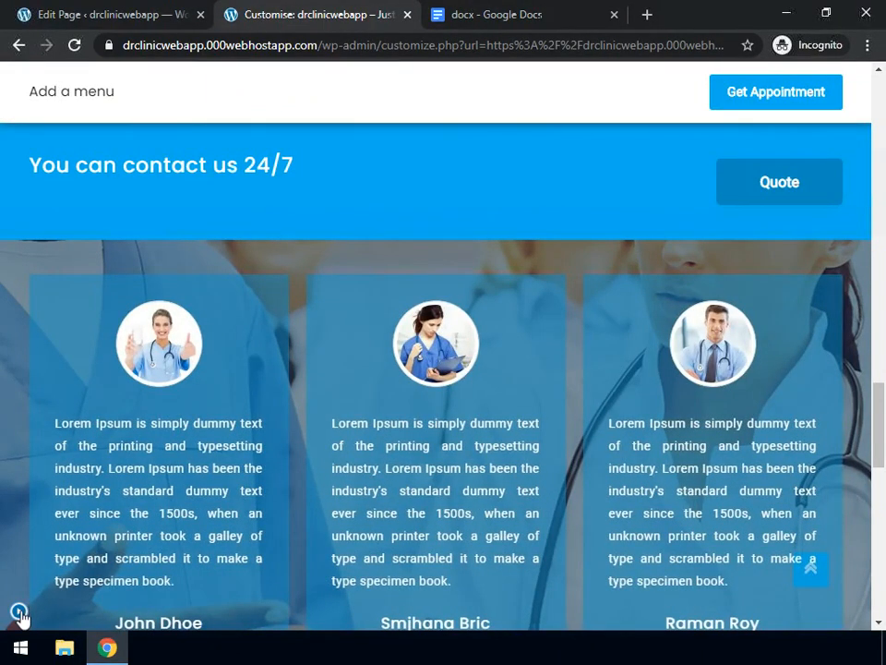
pyautogui.click(61, 598)
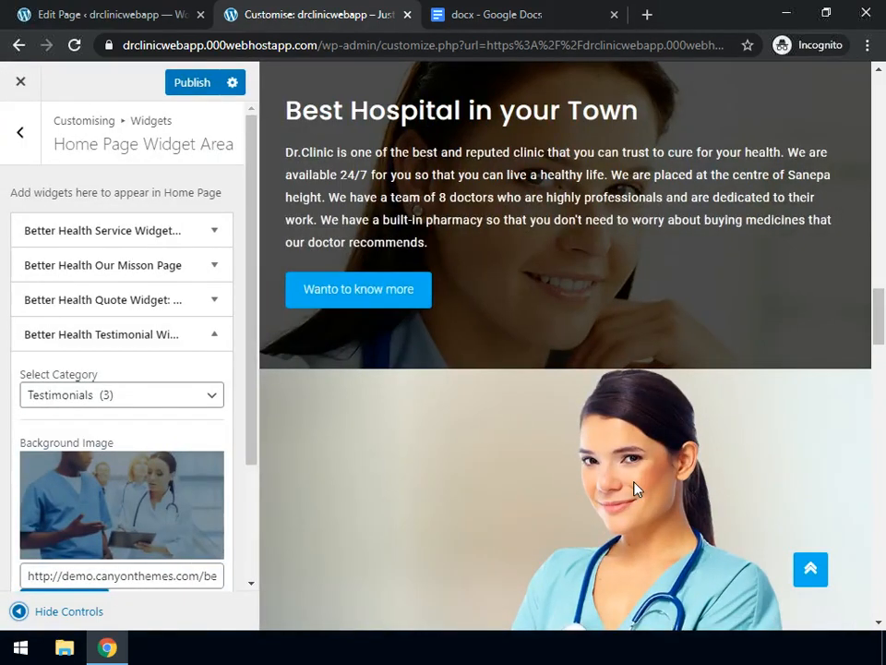
# From Posts > Categories, open the Testimonials category's three-post list via its Count link
pyautogui.click(53, 17)
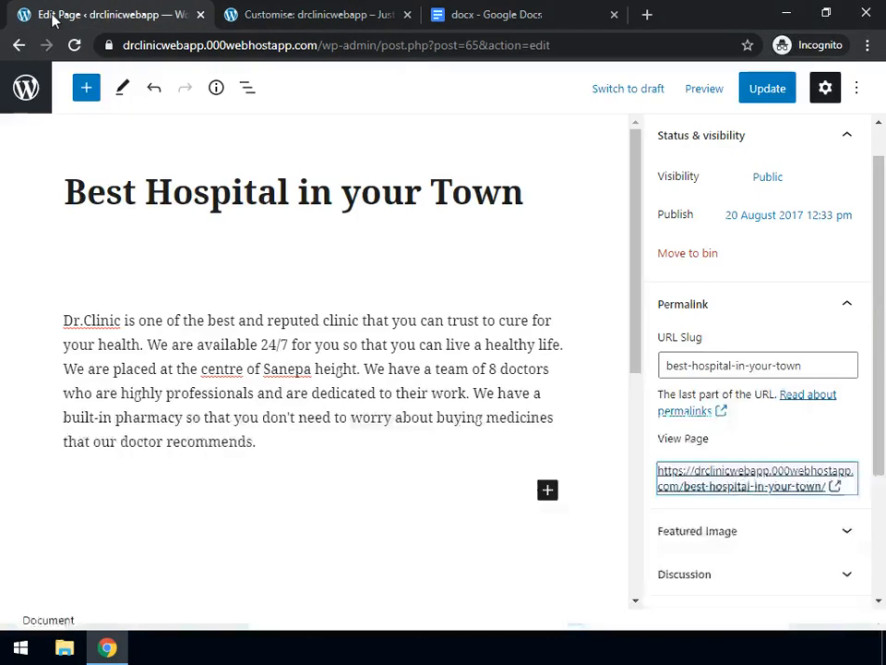
pyautogui.click(27, 97)
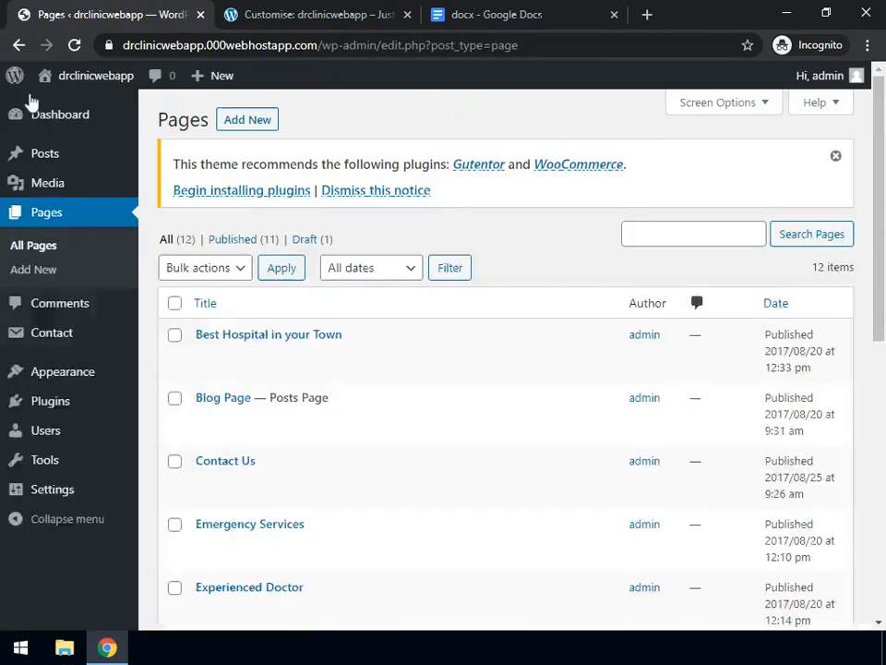
pyautogui.moveTo(59, 155)
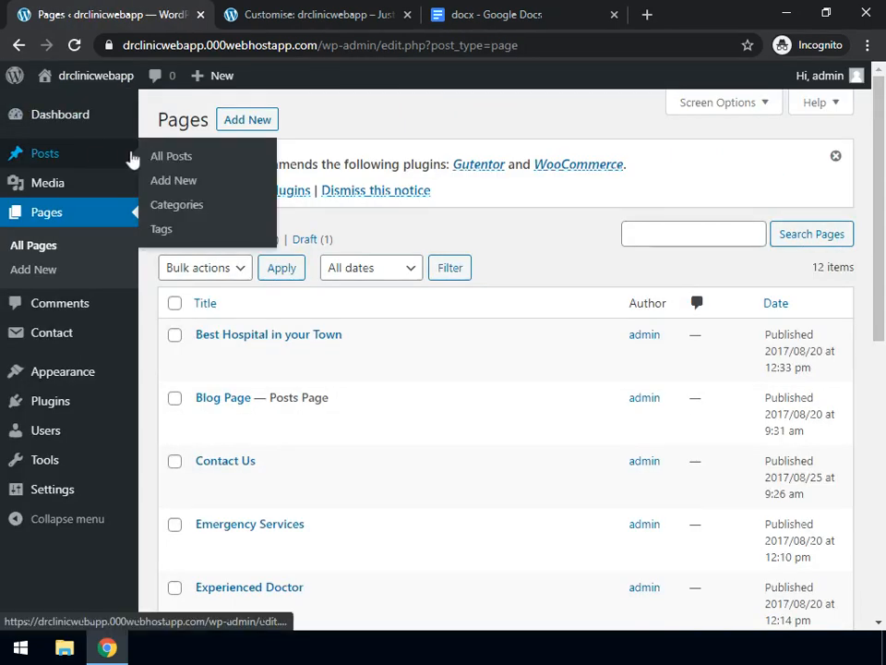
pyautogui.click(191, 215)
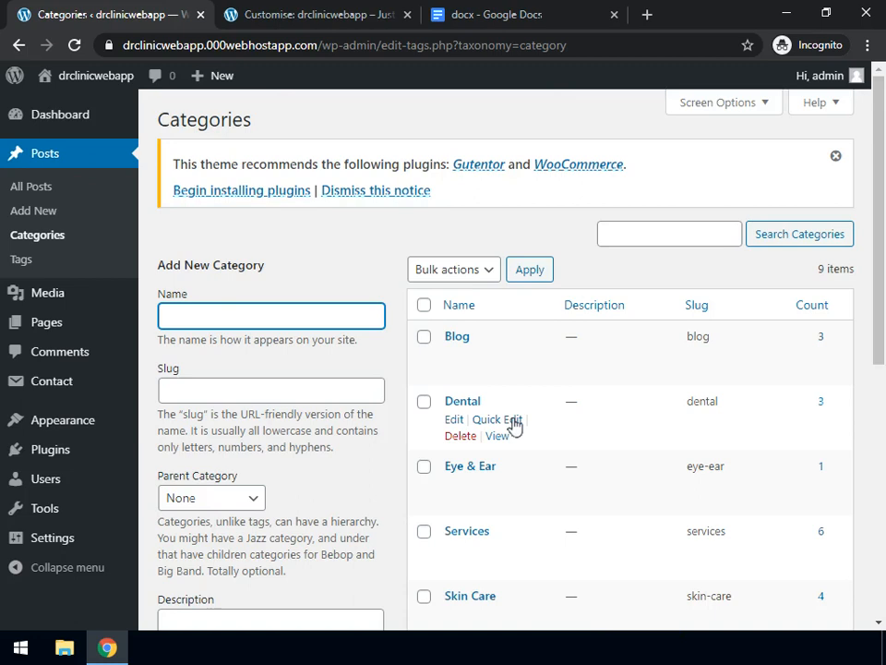
pyautogui.scroll(-2, 514, 423)
pyautogui.scroll(-2, 514, 423)
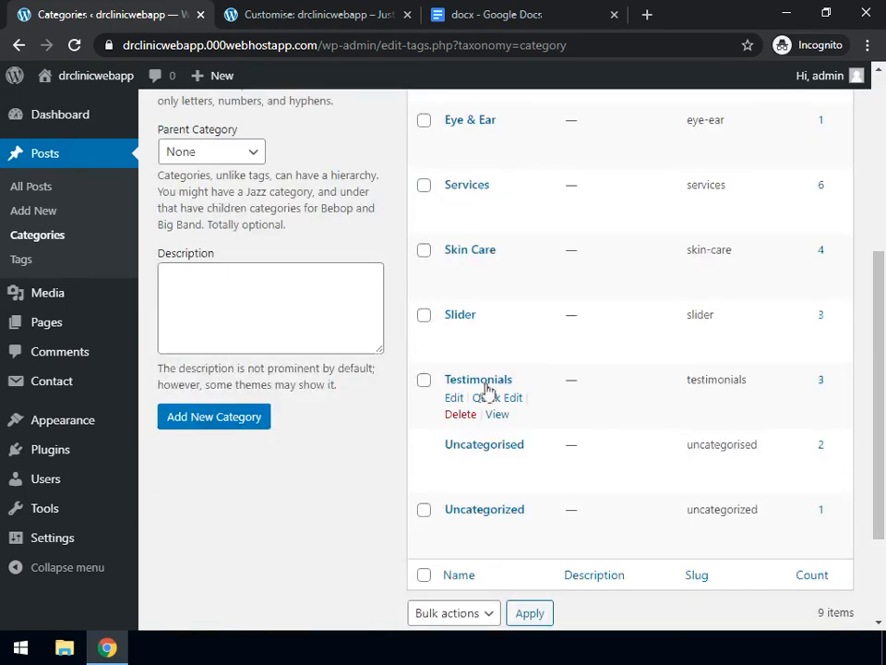
pyautogui.click(820, 386)
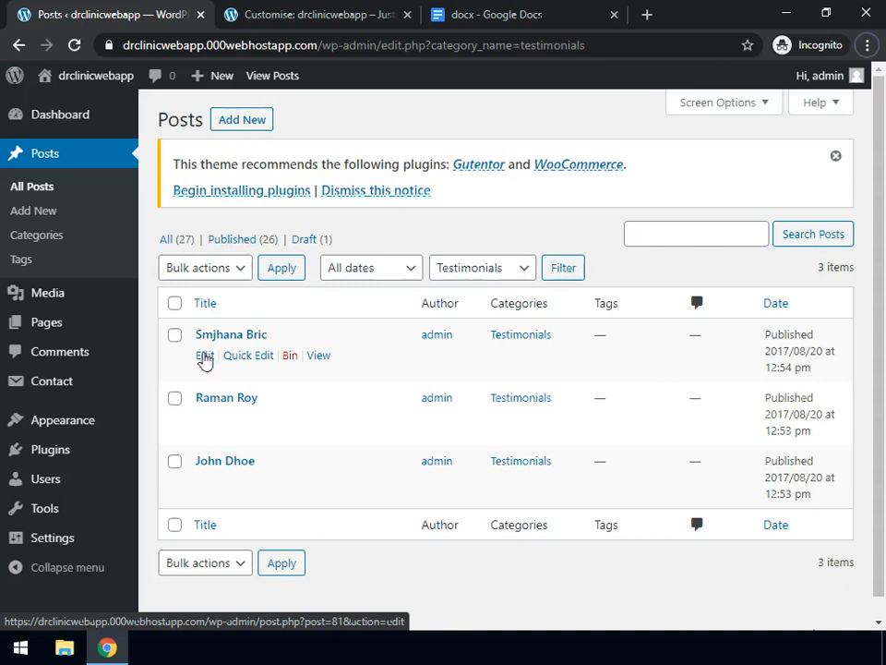
# Retitle the first testimonial with the new doctor's first name, paste her description over the Lorem Ipsum, and update
pyautogui.click(205, 356)
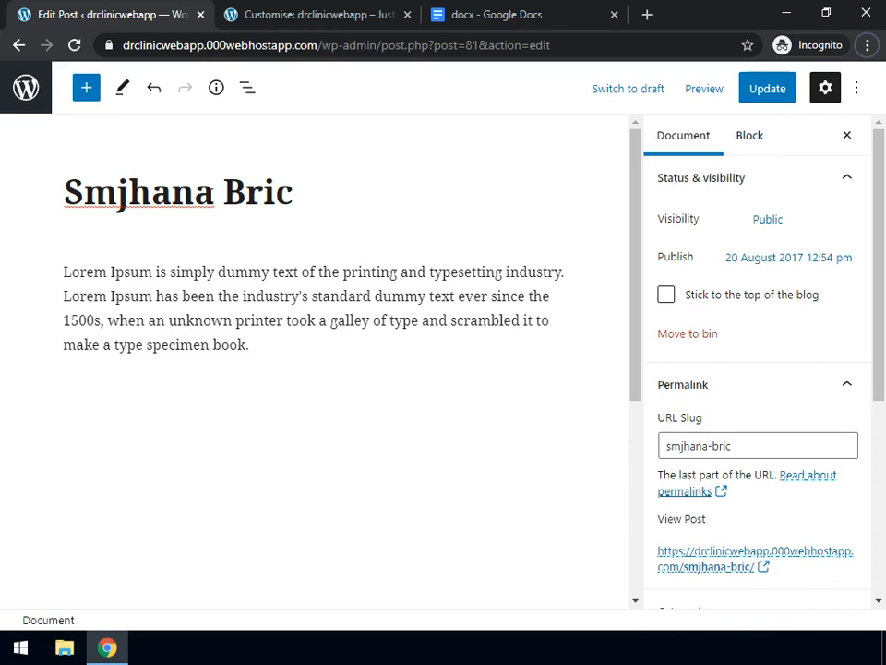
pyautogui.moveTo(215, 192); pyautogui.dragTo(63, 192)
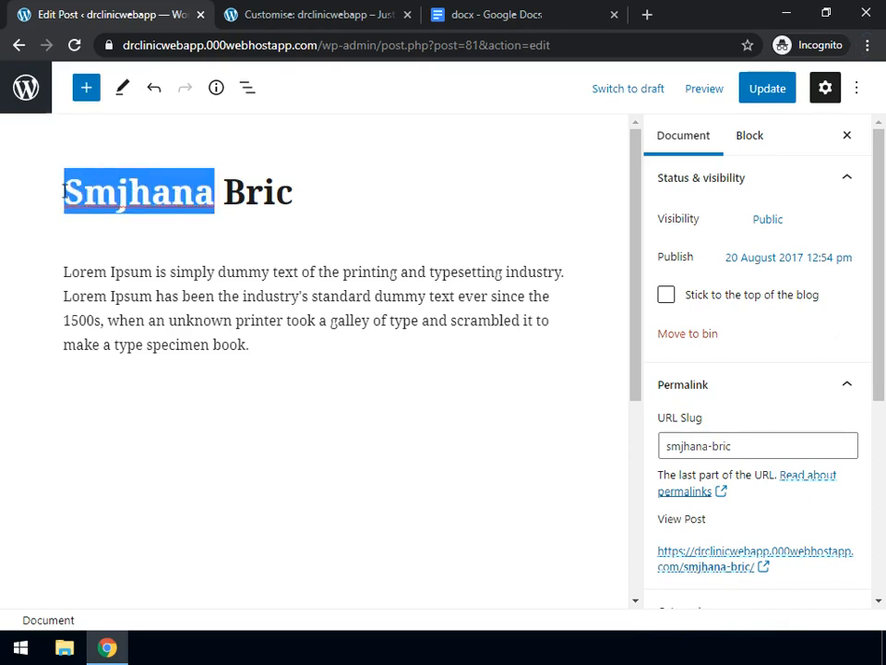
pyautogui.write('Flore')
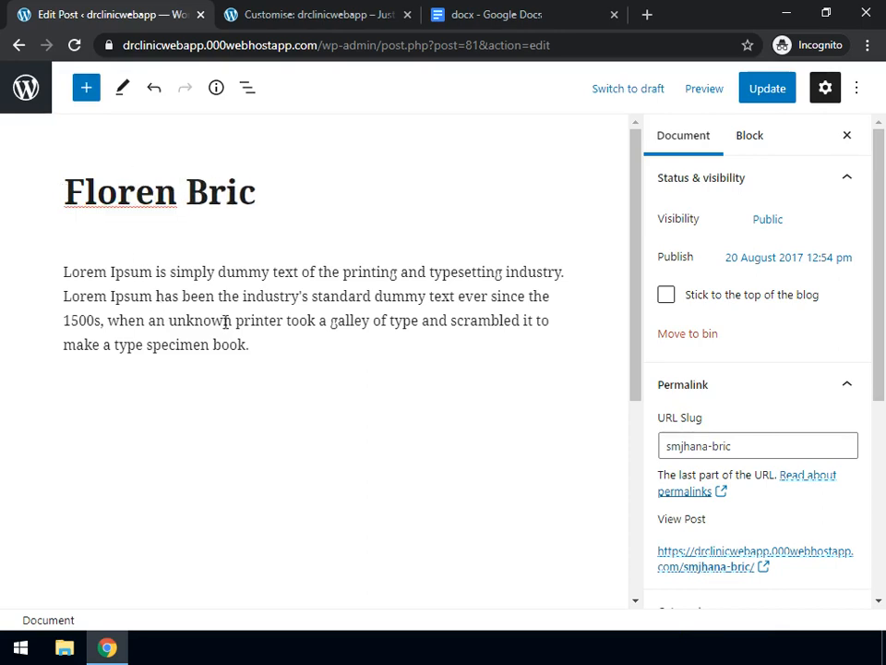
pyautogui.moveTo(251, 347); pyautogui.dragTo(46, 287)
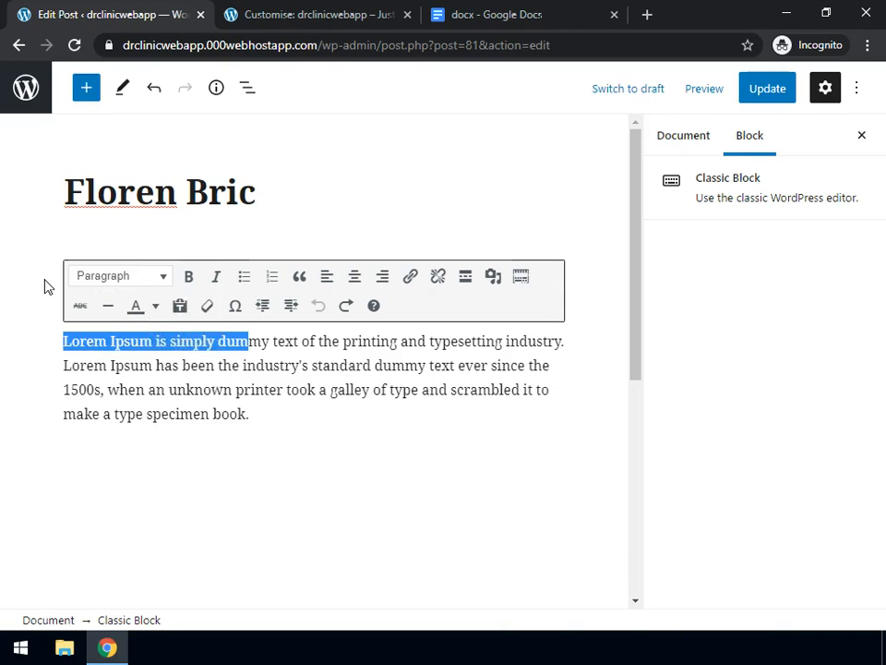
pyautogui.click(234, 413)
pyautogui.moveTo(269, 414); pyautogui.dragTo(54, 343)
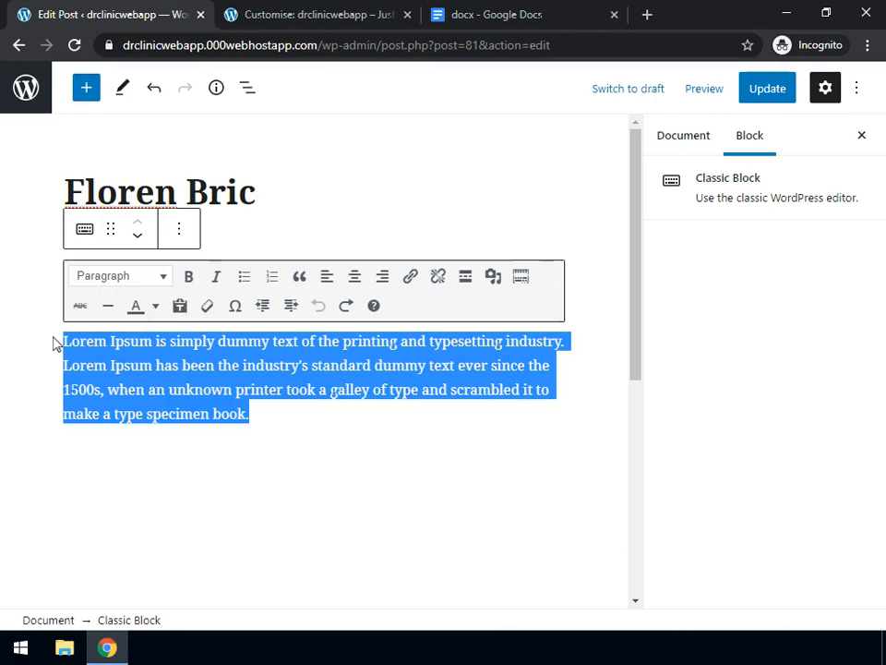
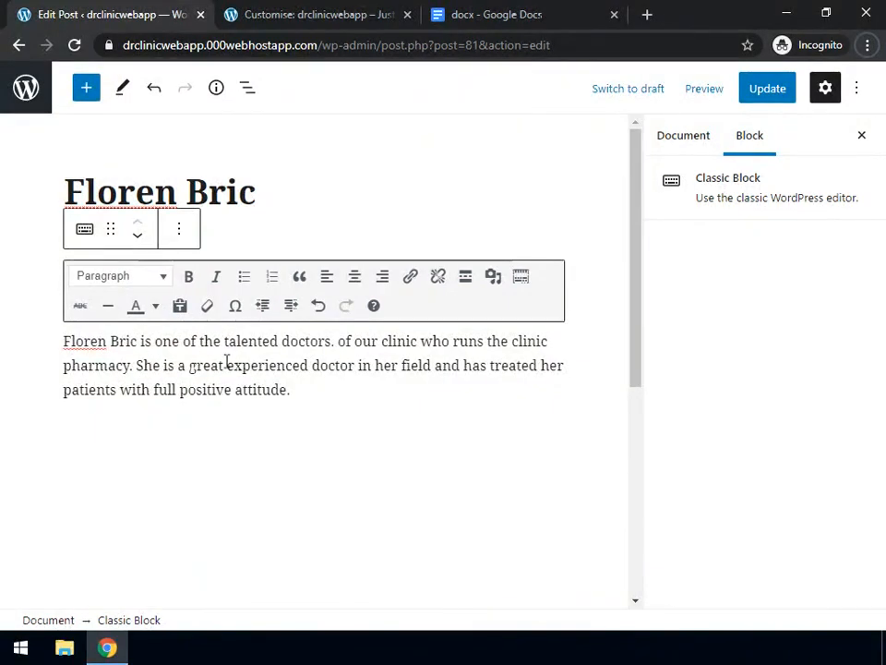
pyautogui.click(776, 92)
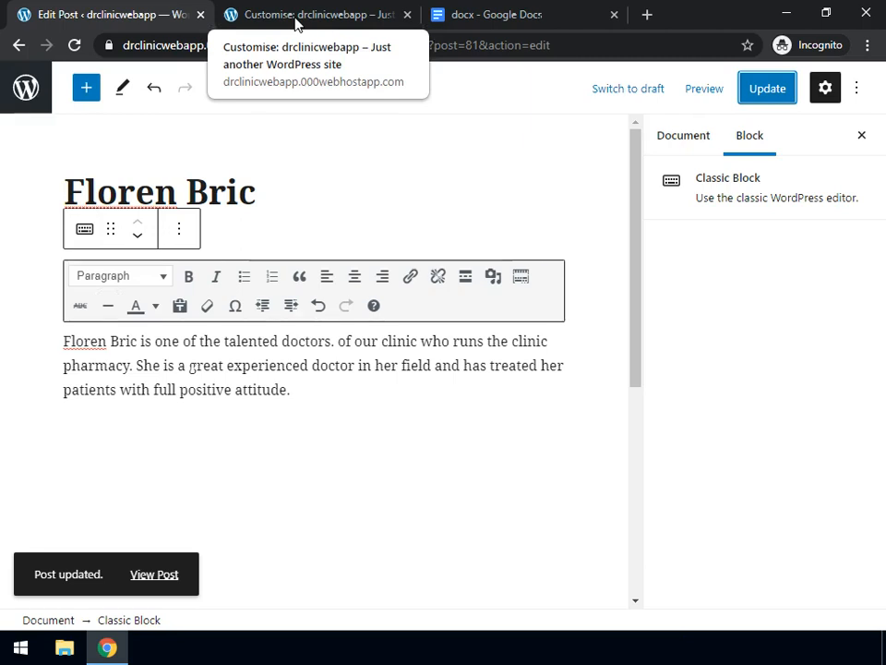
pyautogui.click(295, 22)
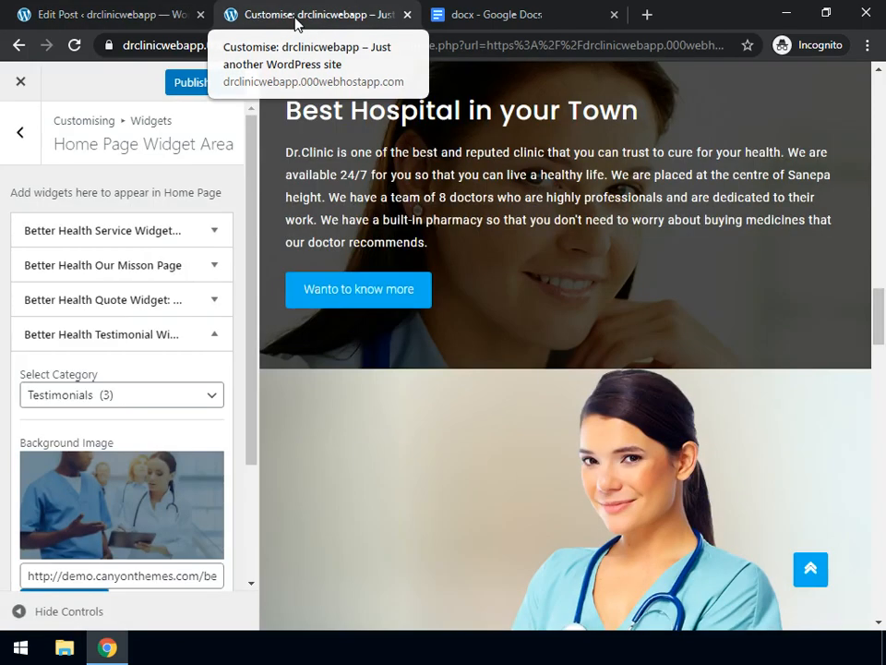
pyautogui.click(190, 85)
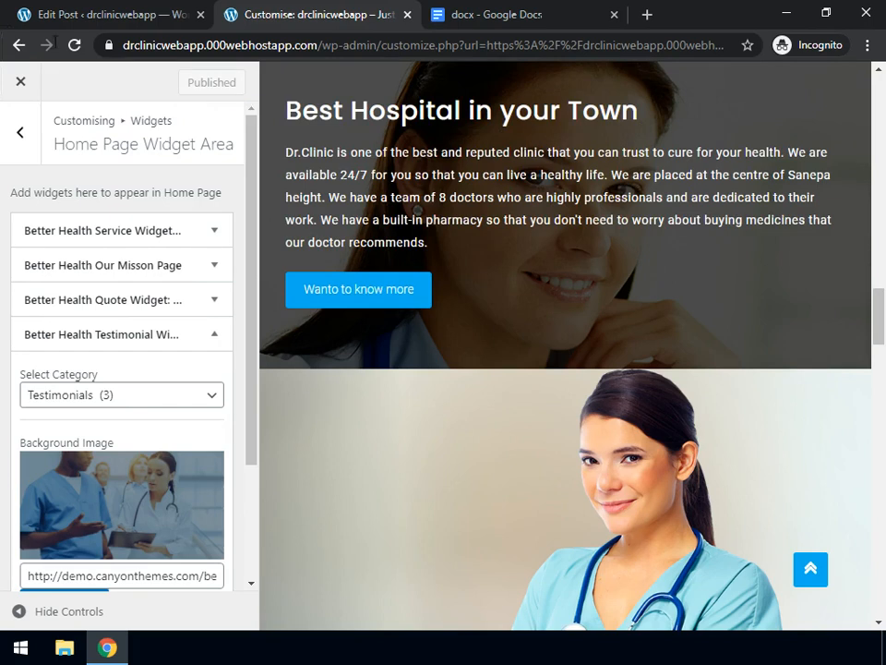
pyautogui.click(76, 46)
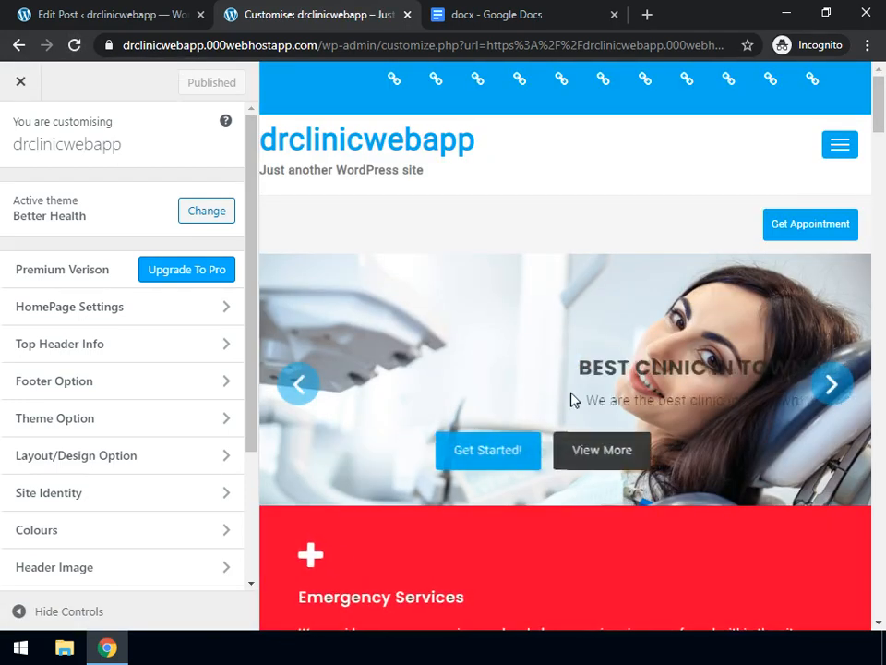
pyautogui.scroll(-10, 570, 399)
pyautogui.scroll(-10, 570, 399)
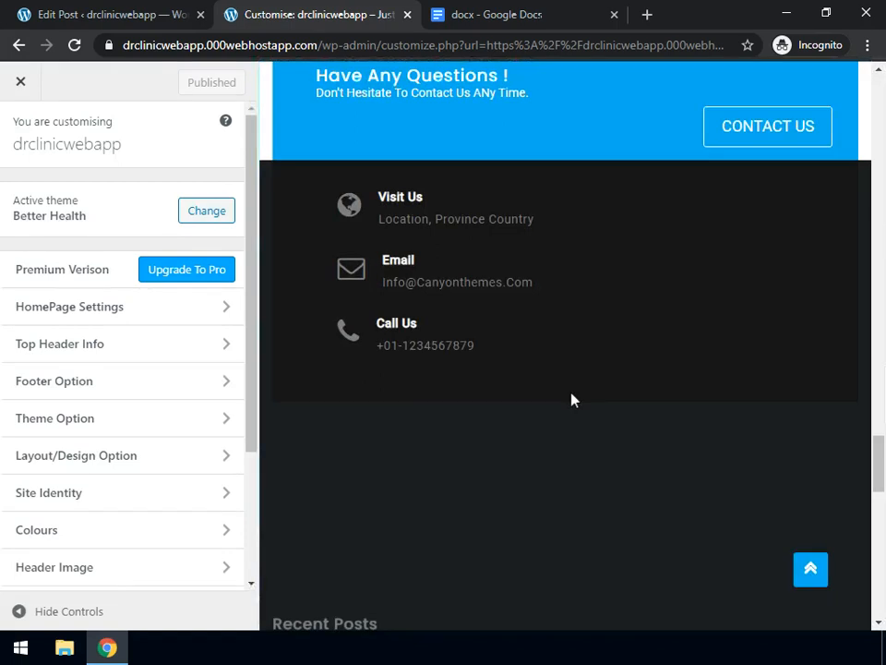
pyautogui.scroll(8, 570, 399)
pyautogui.scroll(7, 571, 399)
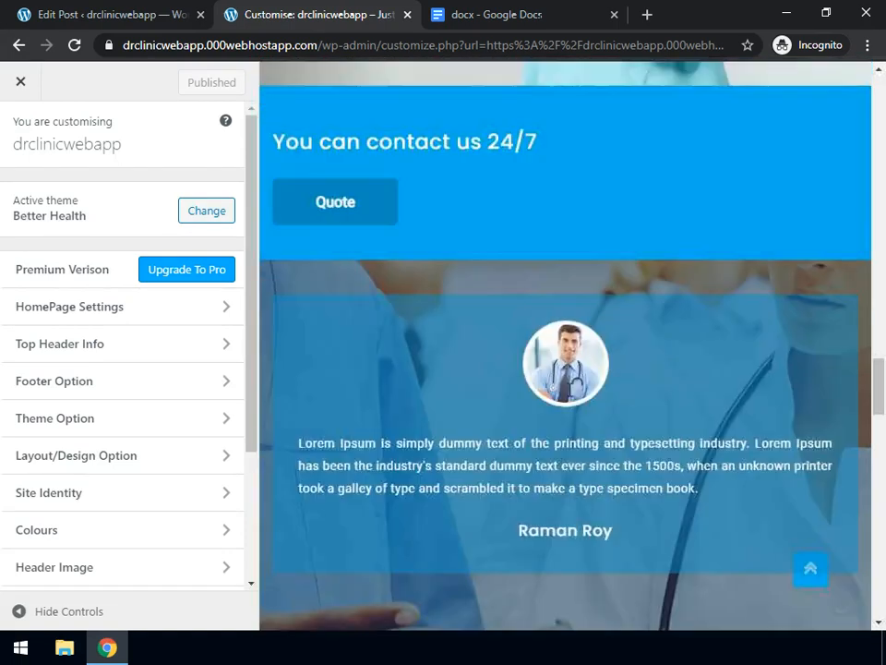
pyautogui.scroll(-2, 571, 399)
pyautogui.scroll(-1, 570, 399)
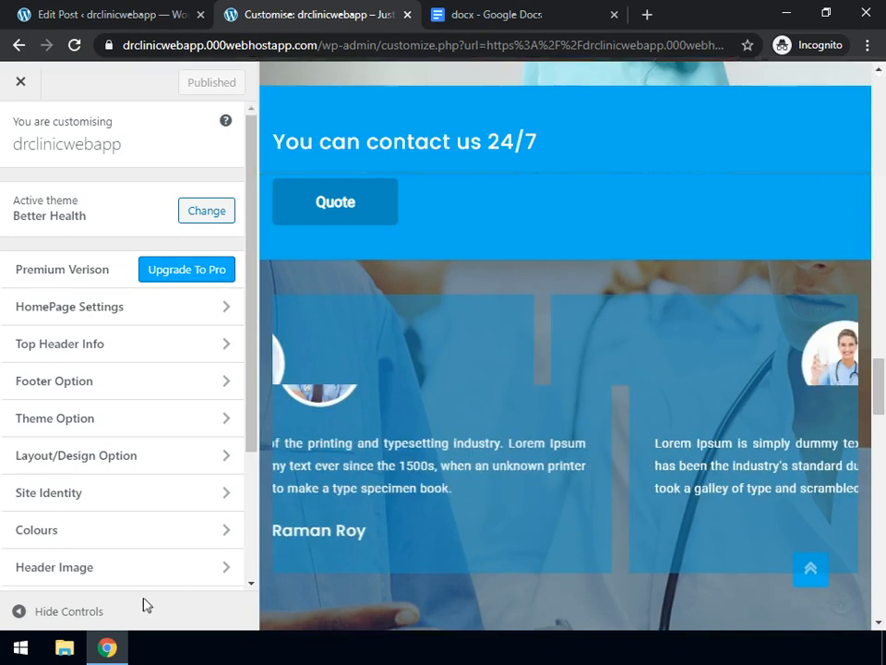
pyautogui.click(18, 613)
pyautogui.scroll(-10, 203, 522)
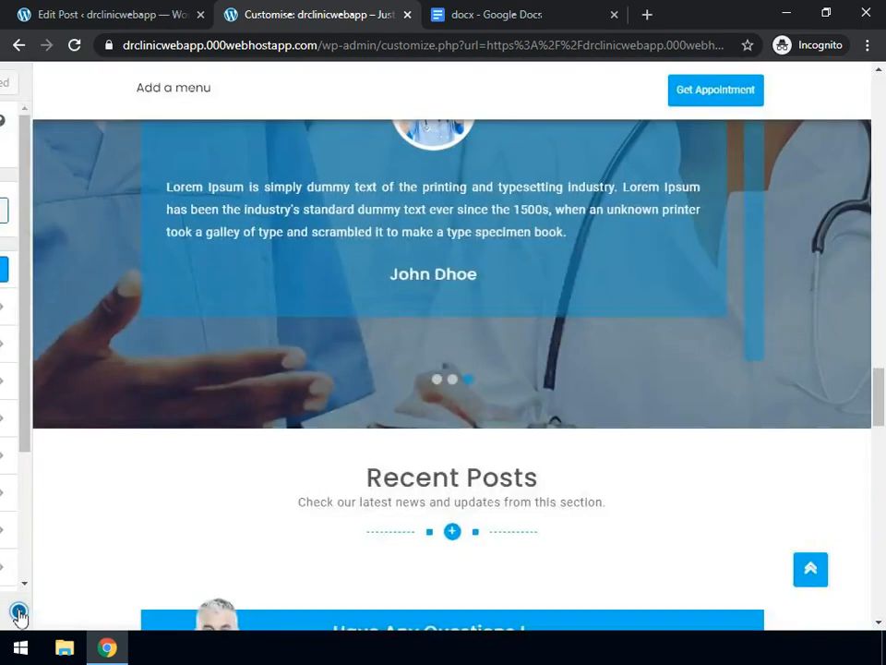
pyautogui.scroll(6, 203, 521)
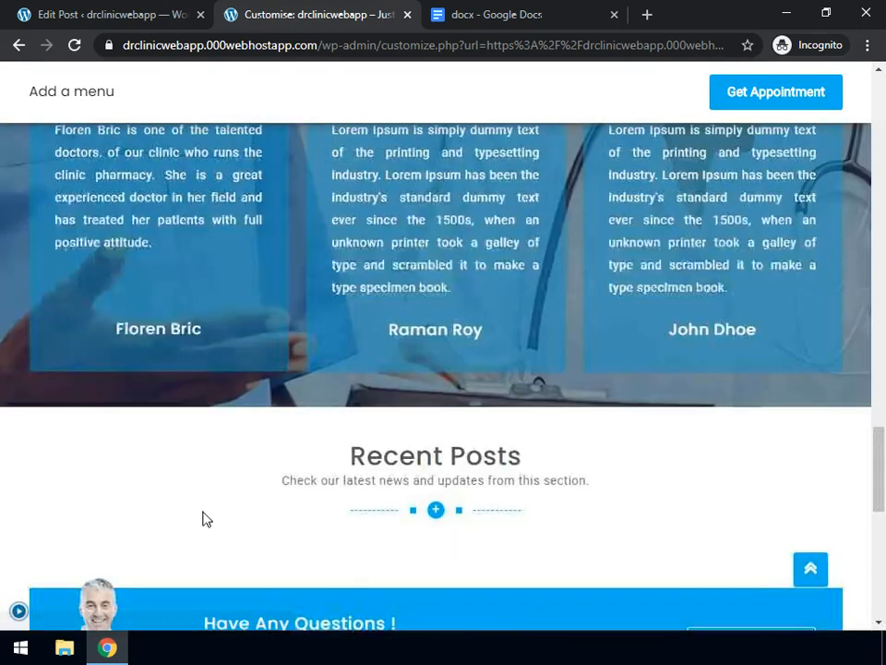
pyautogui.scroll(1, 203, 519)
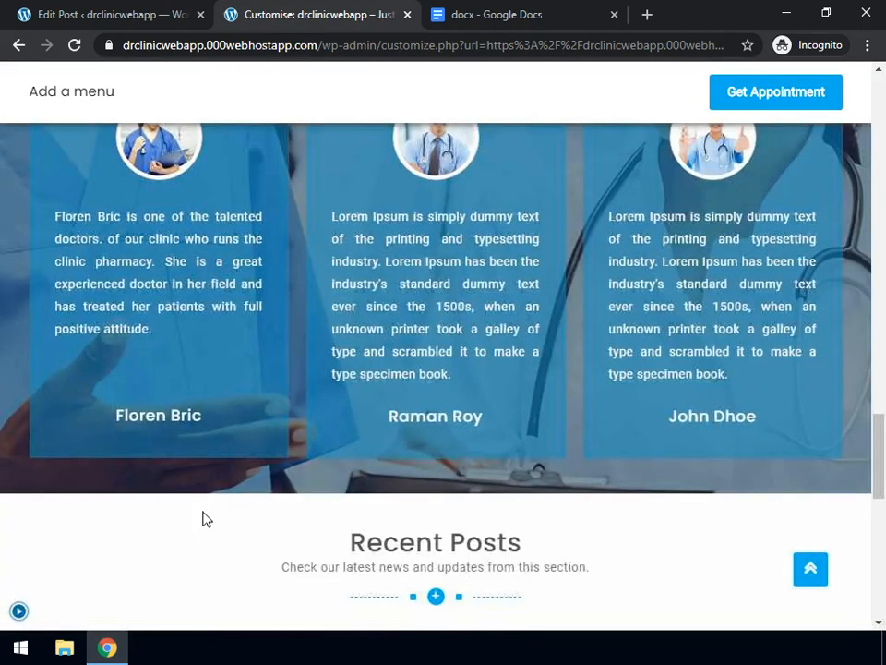
pyautogui.scroll(1, 204, 519)
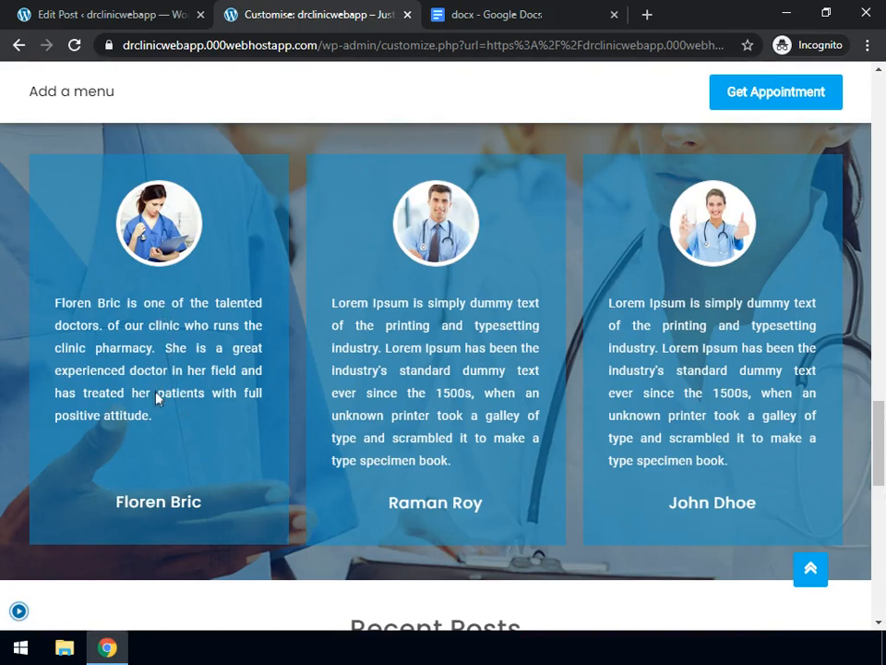
pyautogui.scroll(1, 157, 398)
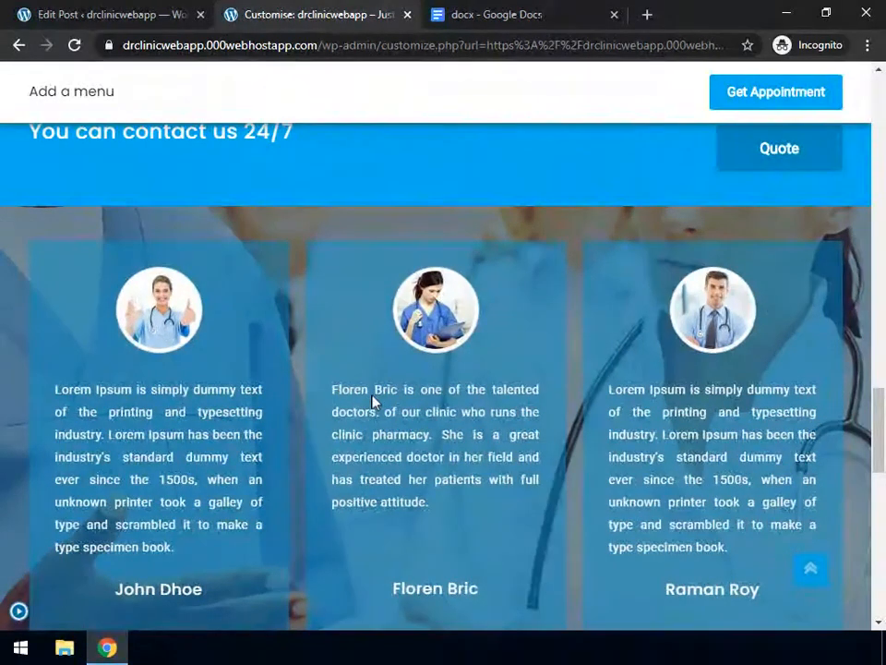
pyautogui.click(20, 613)
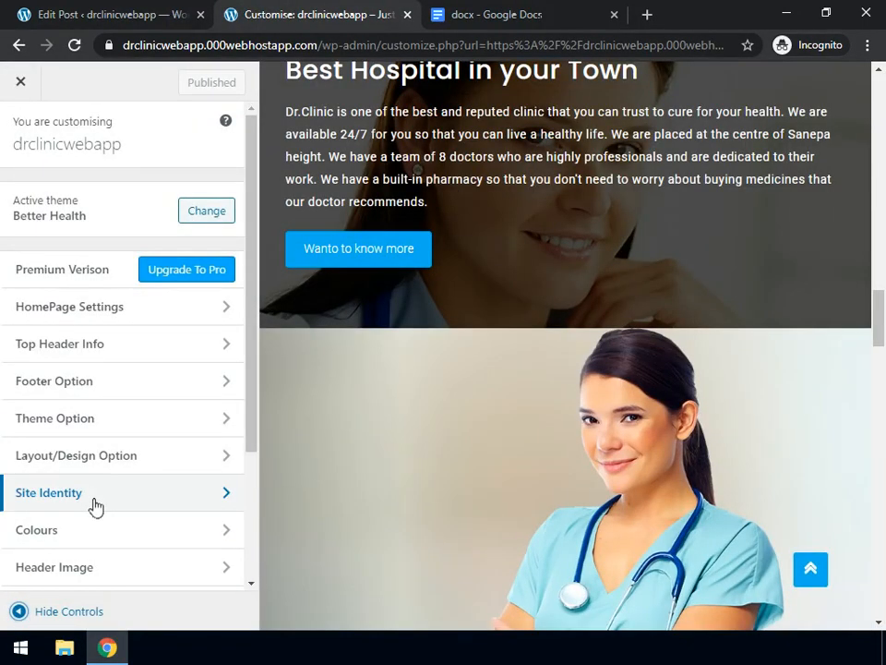
# Open Widgets > Home Page Widget Area and review its Better Health widgets
pyautogui.scroll(-2, 95, 506)
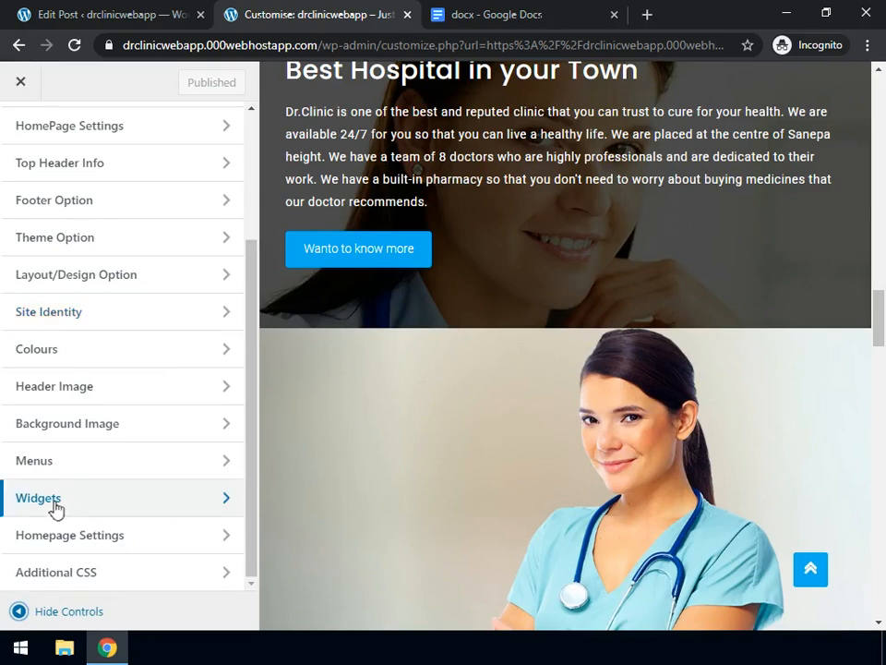
pyautogui.click(54, 508)
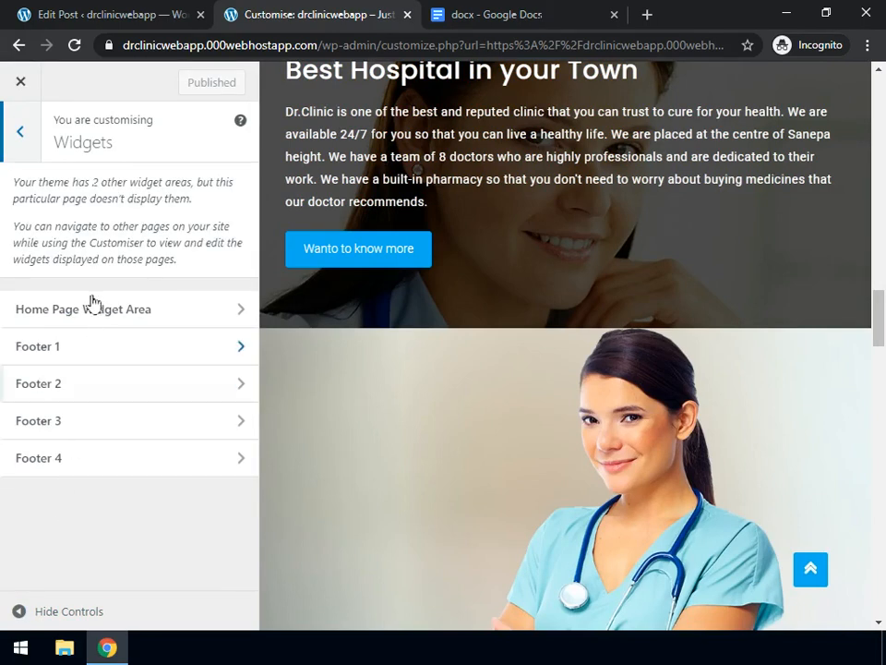
pyautogui.click(91, 306)
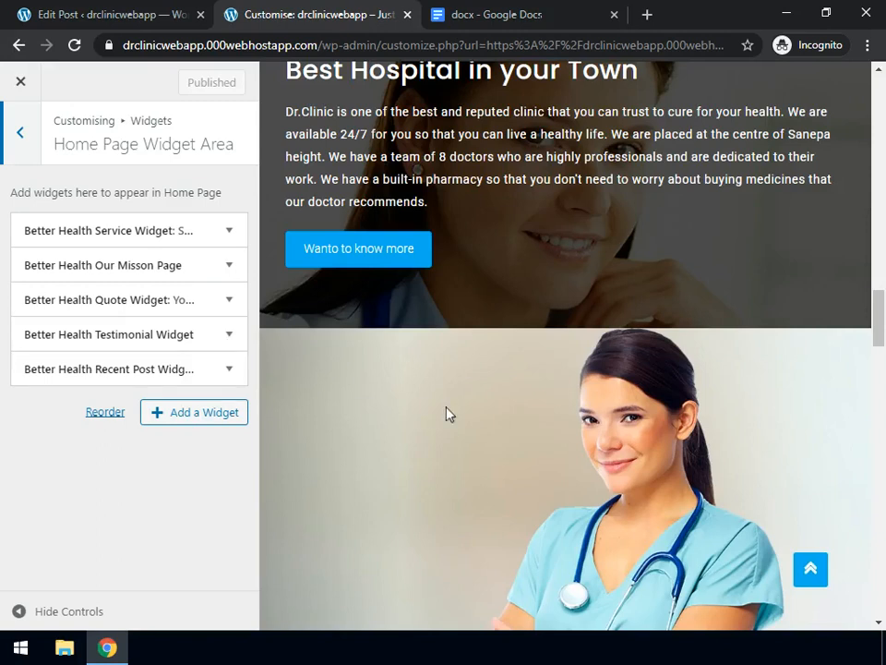
pyautogui.scroll(-8, 446, 414)
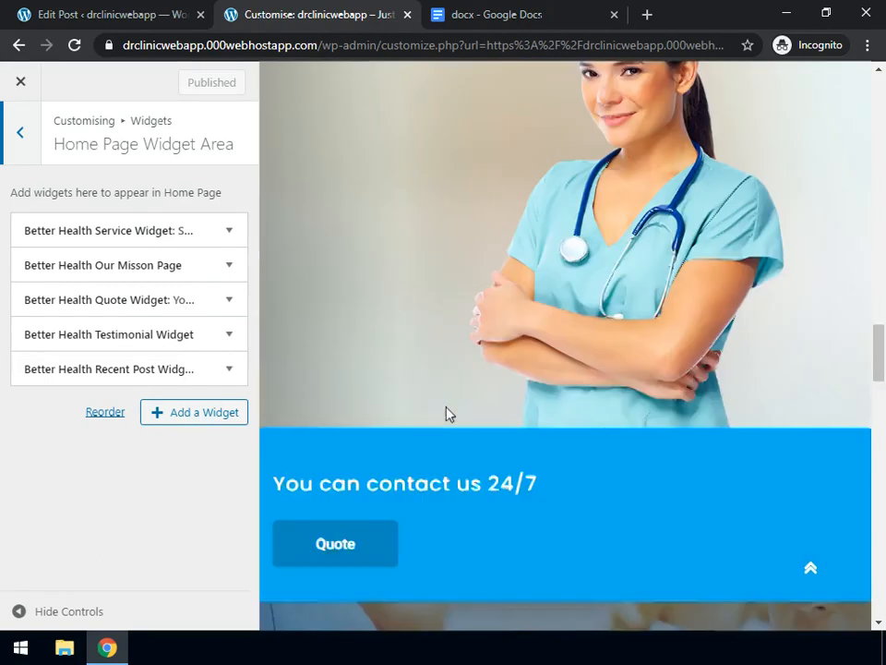
pyautogui.scroll(-8, 446, 413)
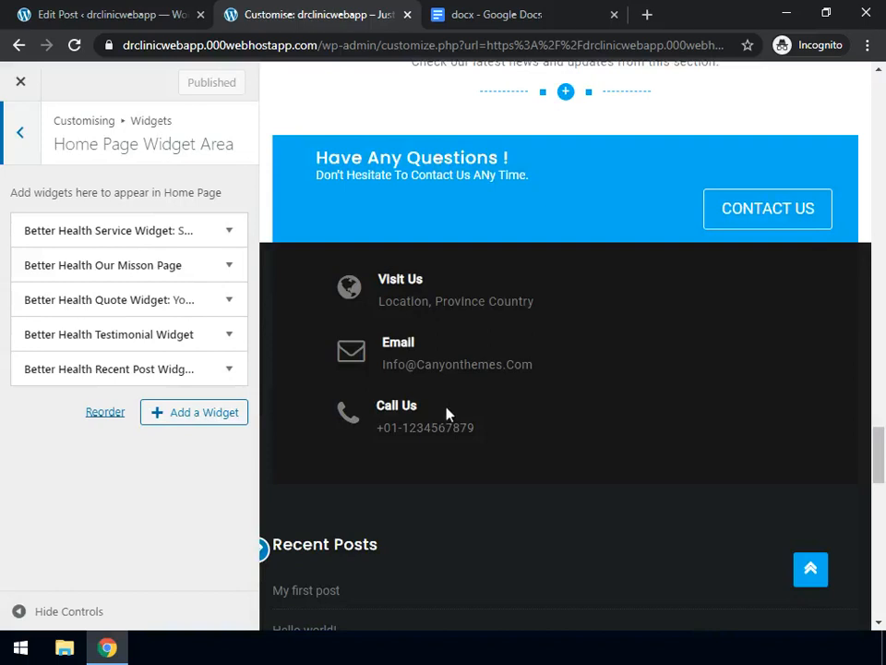
pyautogui.scroll(-2, 445, 413)
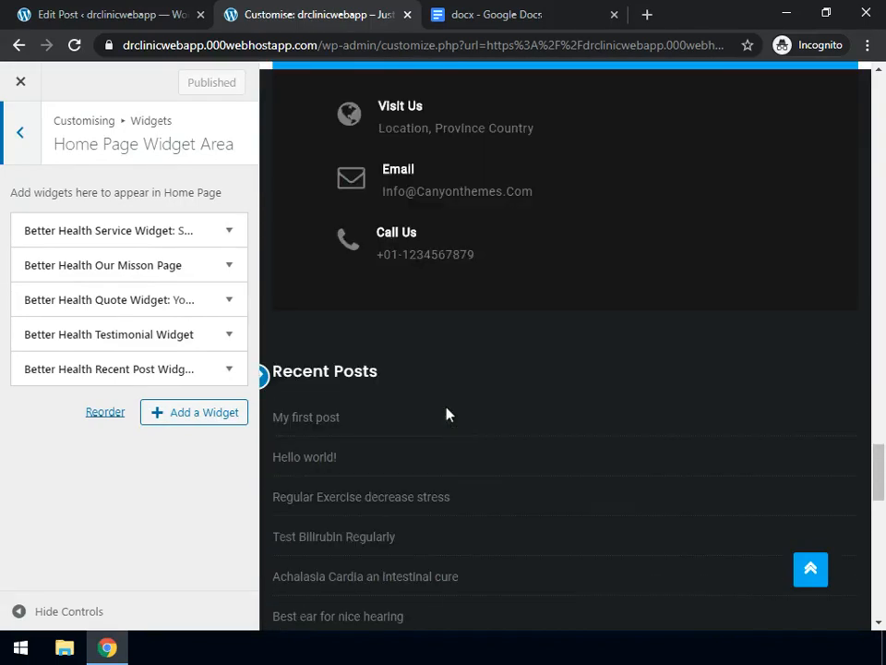
pyautogui.scroll(2, 446, 414)
pyautogui.scroll(3, 446, 413)
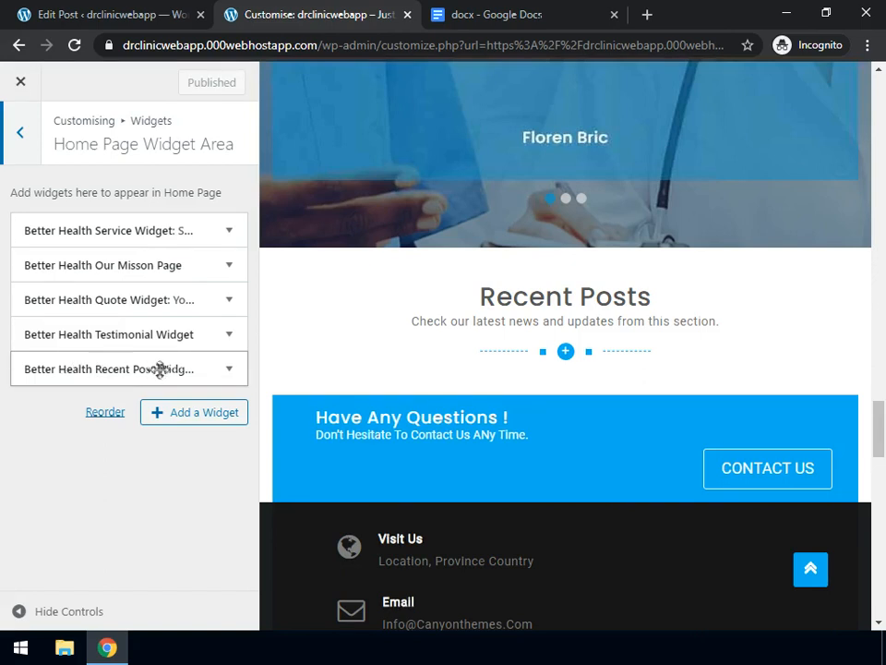
# Set the Better Health Recent Post widget's category to Blog (3)
pyautogui.click(229, 374)
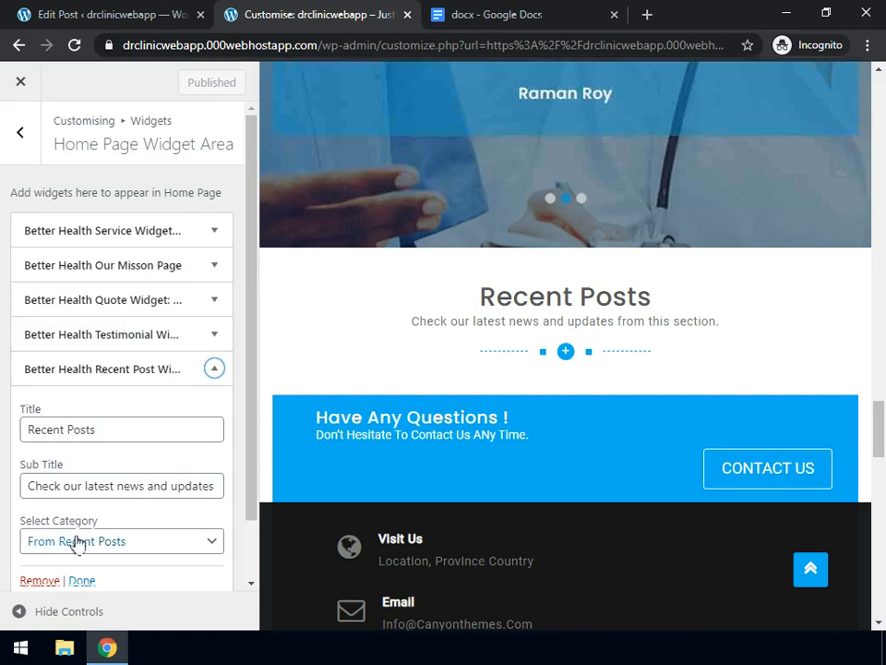
pyautogui.click(79, 544)
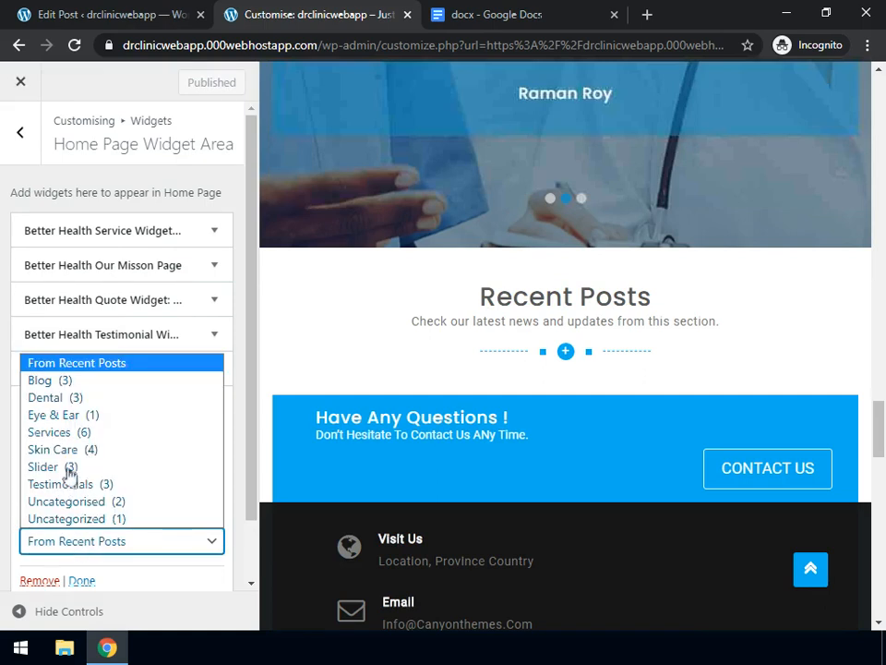
pyautogui.click(64, 384)
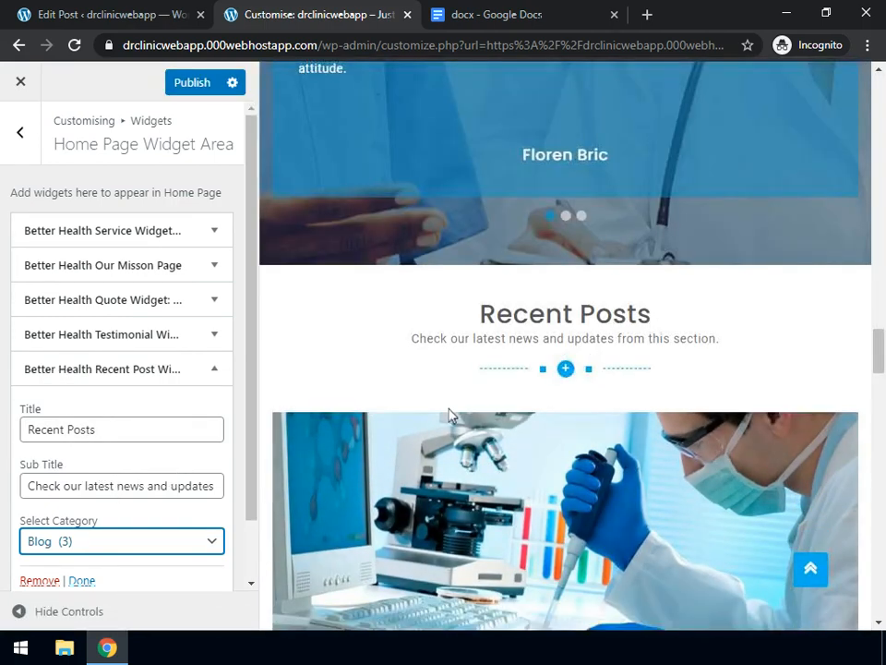
pyautogui.scroll(-3, 447, 415)
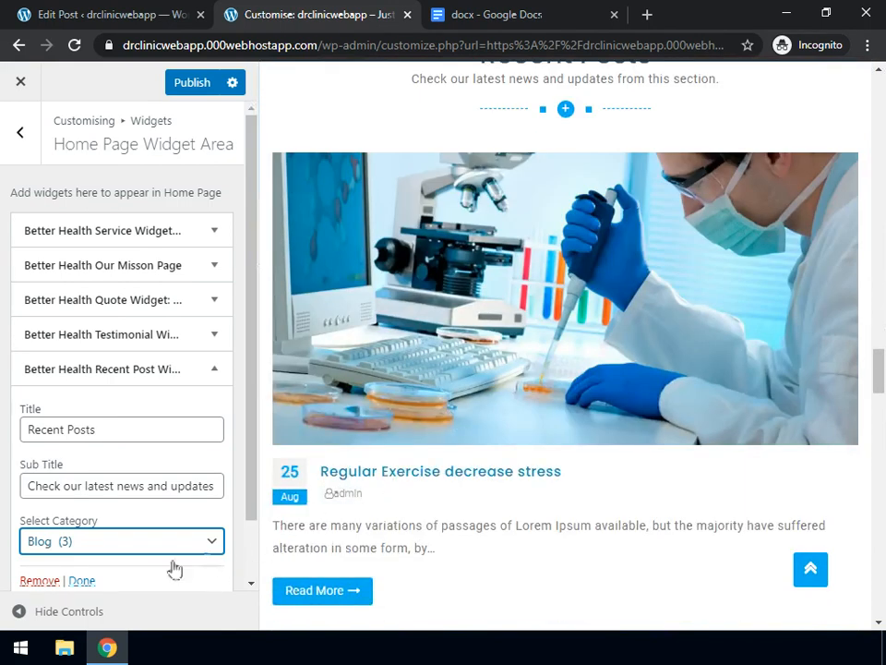
# Check the homepage at full width, then publish and collapse the Recent Post widget
pyautogui.click(18, 611)
pyautogui.scroll(10, 216, 443)
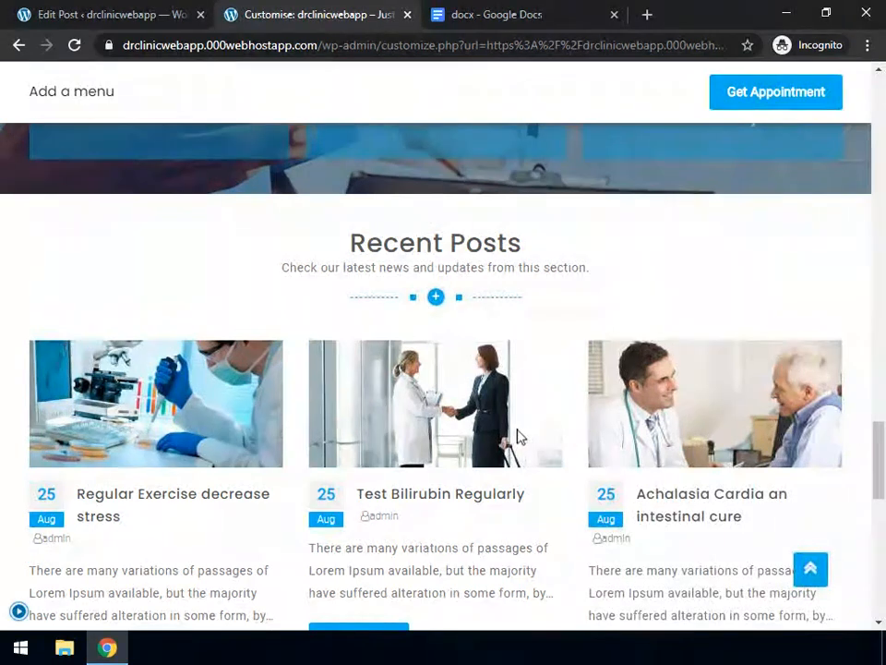
pyautogui.click(19, 612)
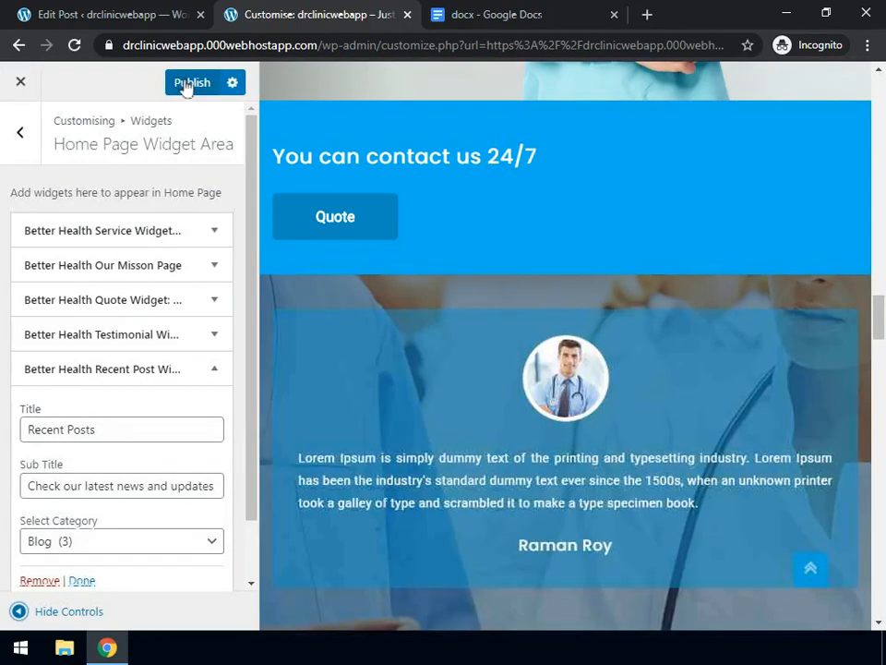
pyautogui.click(189, 83)
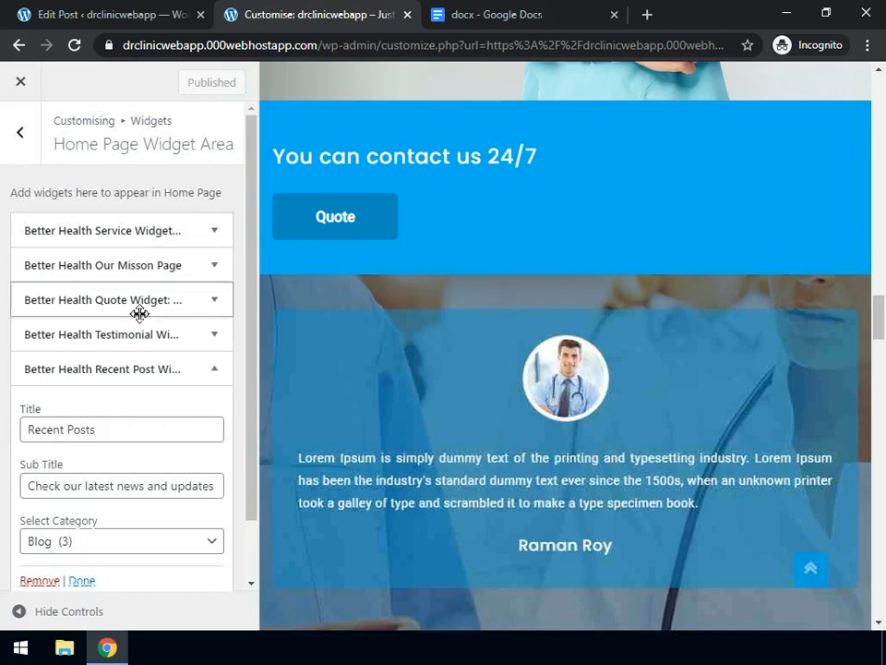
pyautogui.click(212, 371)
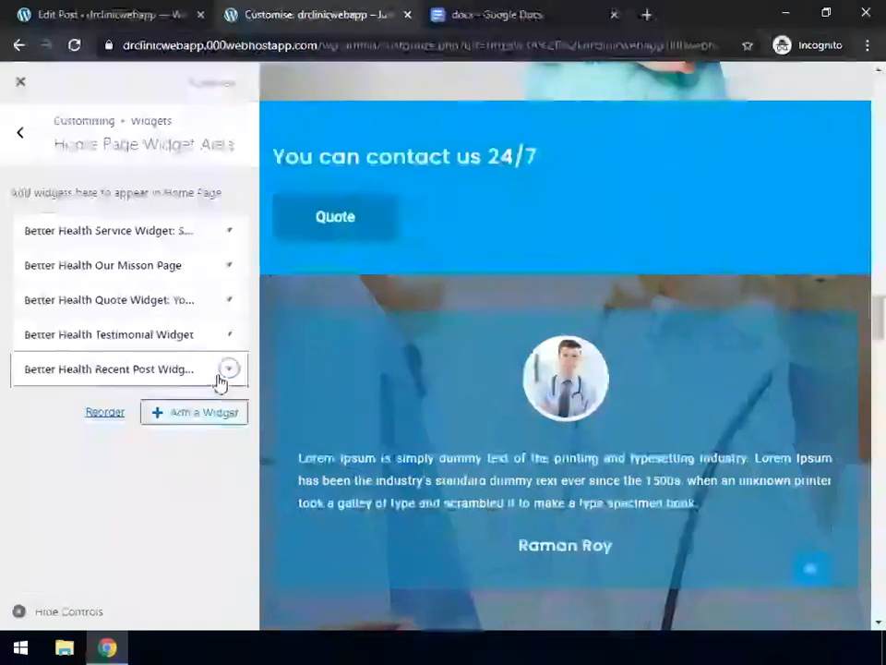
# Return to the top-level customizer sections and scroll the preview to the Have Any Questions banner
pyautogui.click(23, 136)
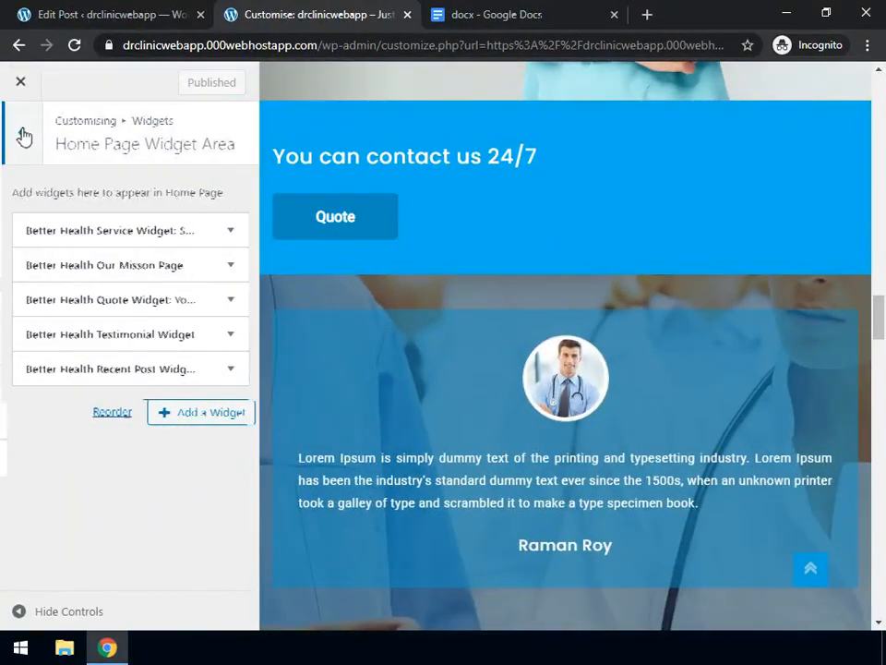
pyautogui.click(23, 136)
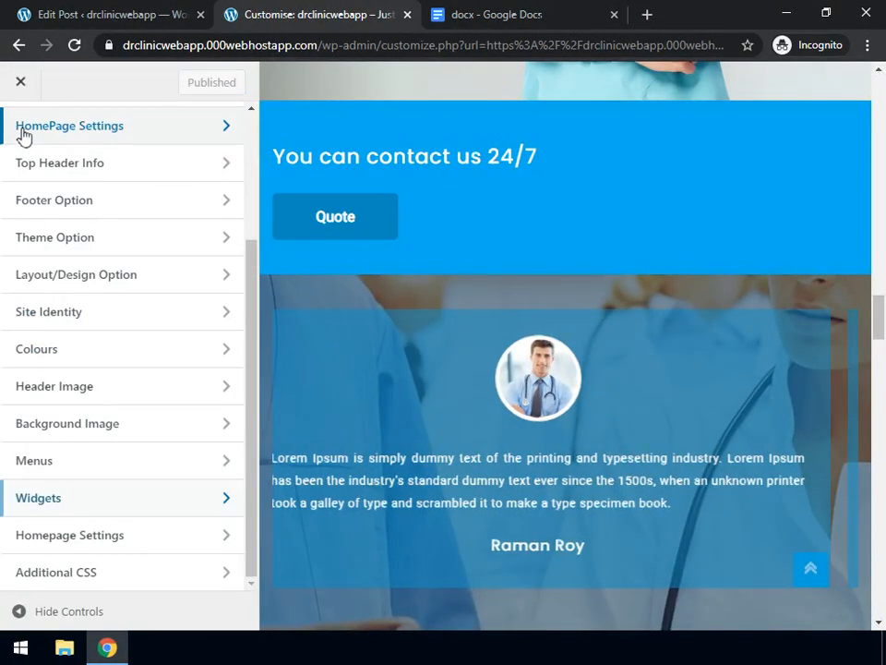
pyautogui.scroll(-5, 560, 369)
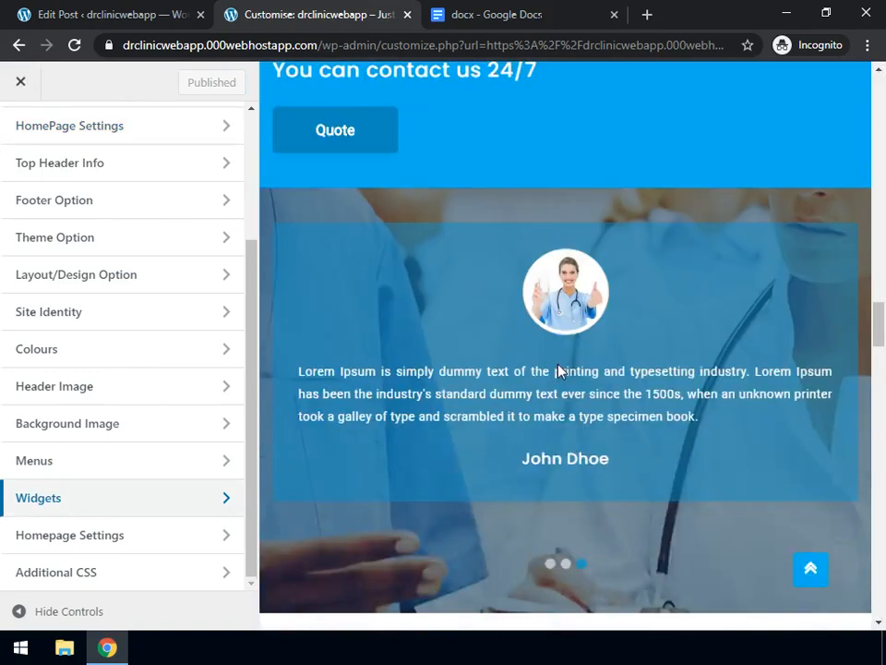
pyautogui.scroll(-8, 560, 369)
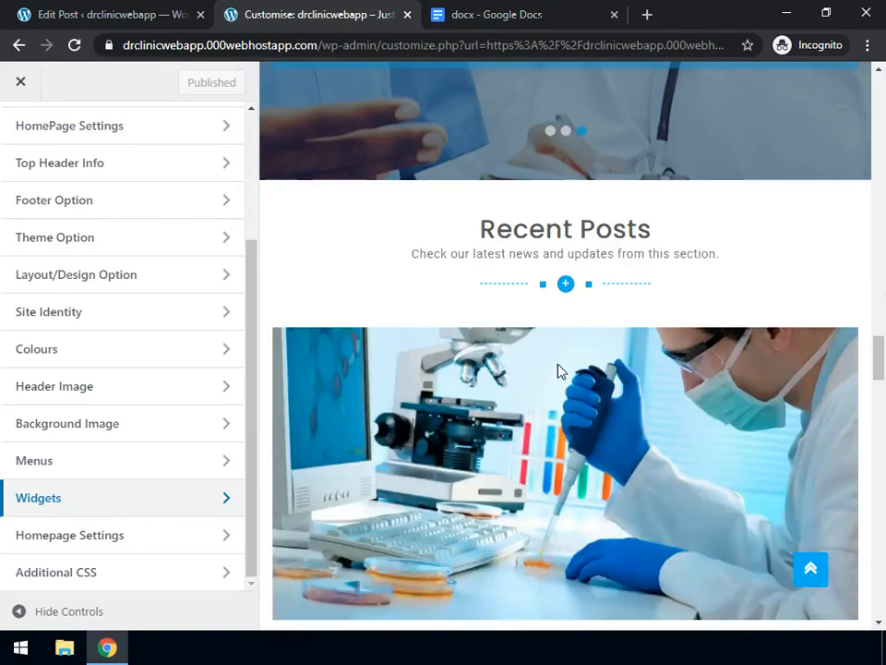
pyautogui.scroll(-5, 561, 369)
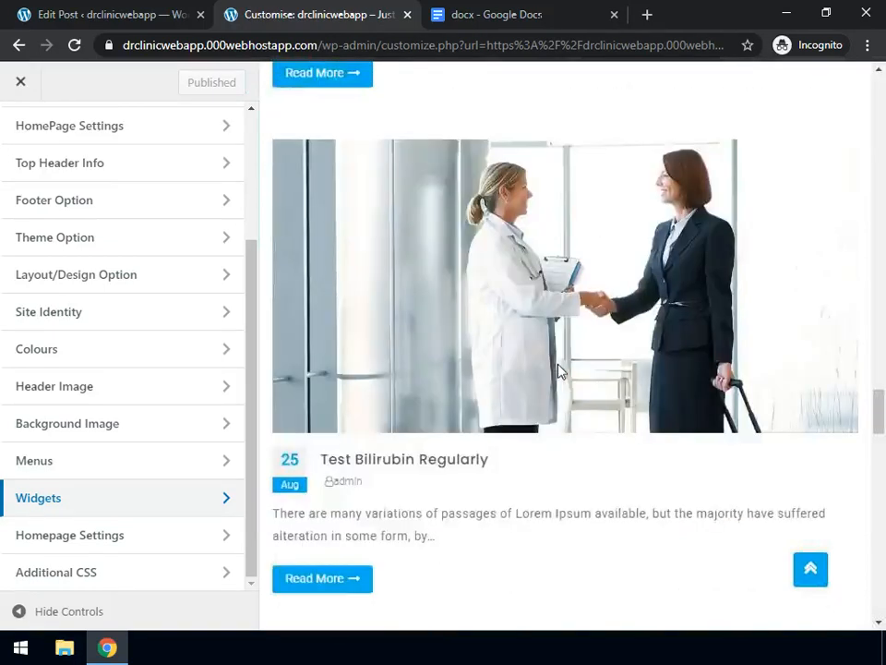
pyautogui.scroll(-3, 561, 370)
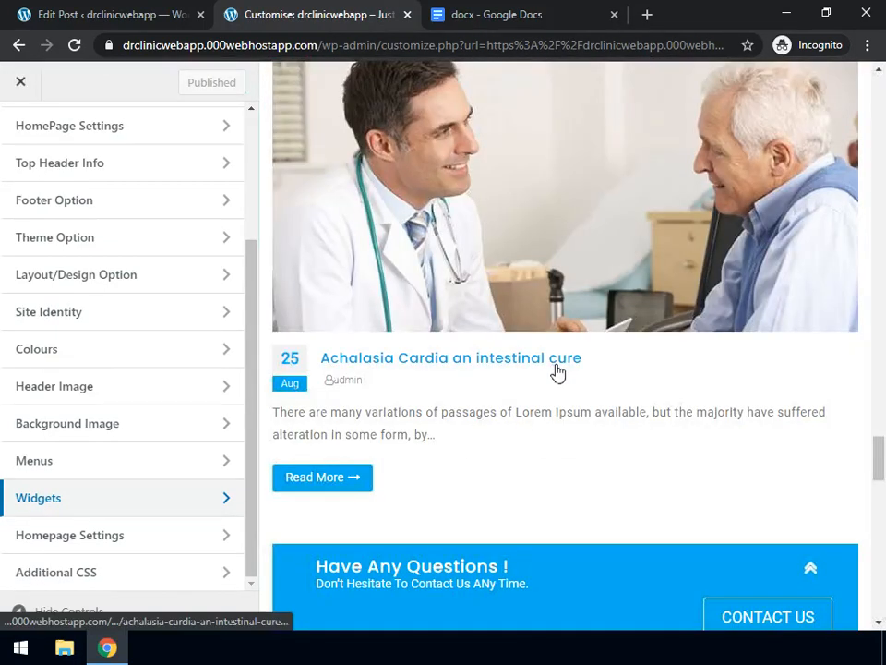
pyautogui.scroll(-1, 559, 370)
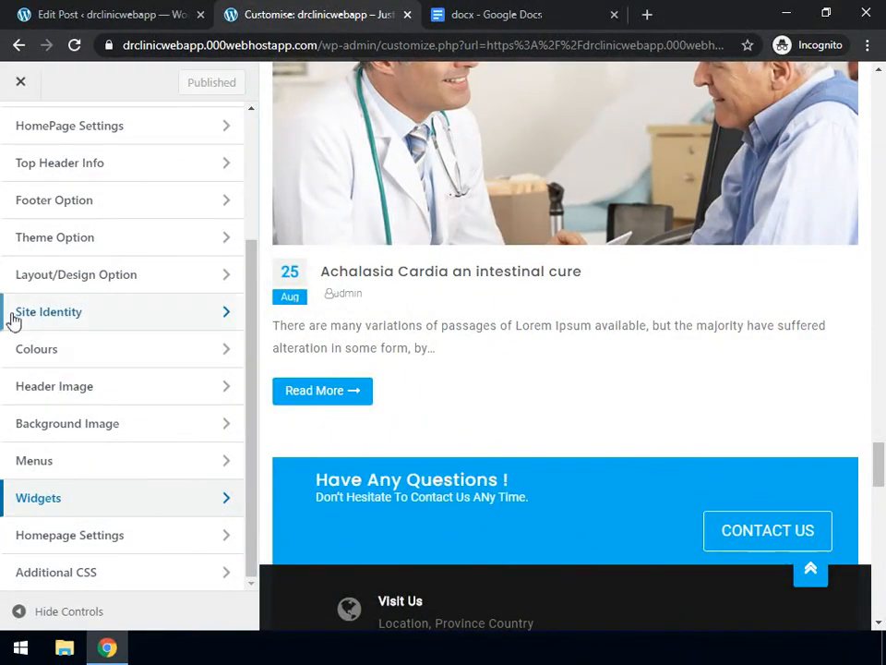
# In Footer Option > Top Footer Contact Link Option, change the title text to 'Any Questions !'
pyautogui.click(57, 205)
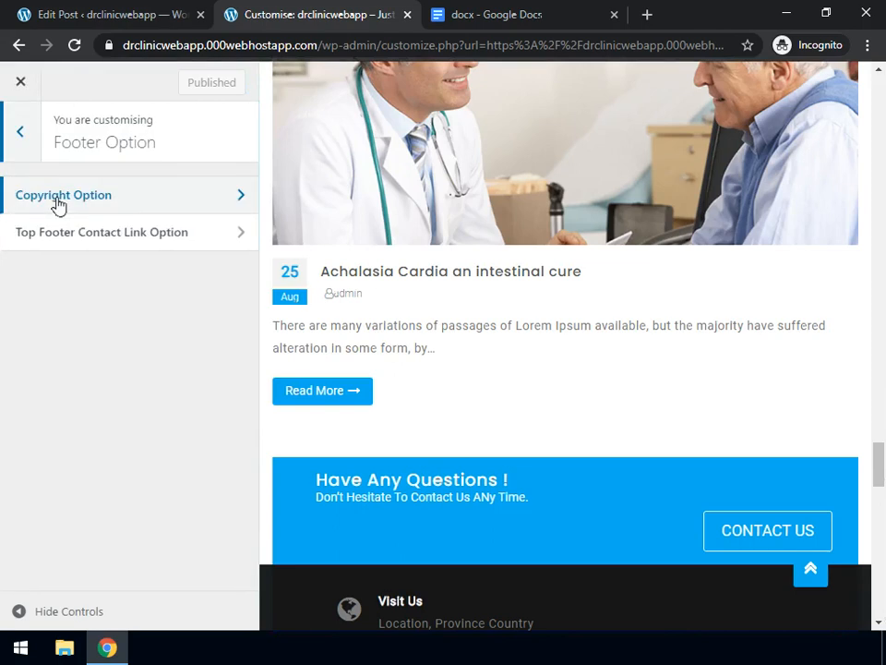
pyautogui.click(78, 236)
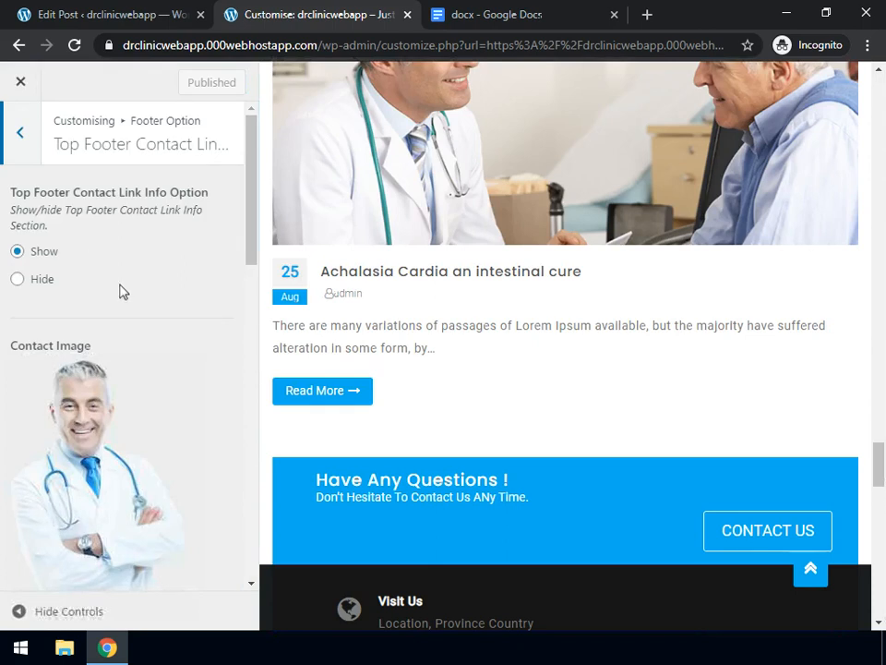
pyautogui.scroll(-5, 120, 292)
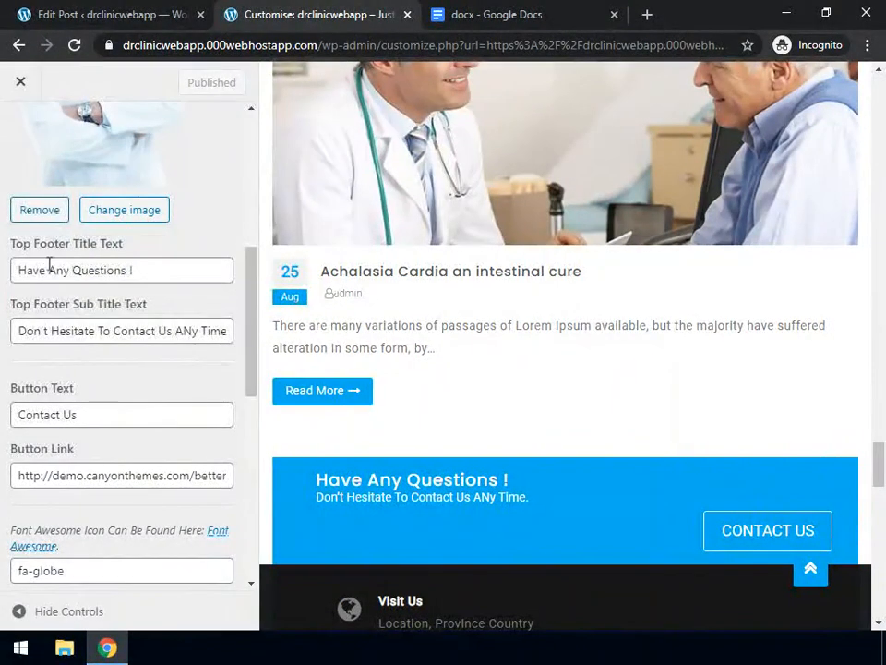
pyautogui.moveTo(47, 269); pyautogui.dragTo(4, 270)
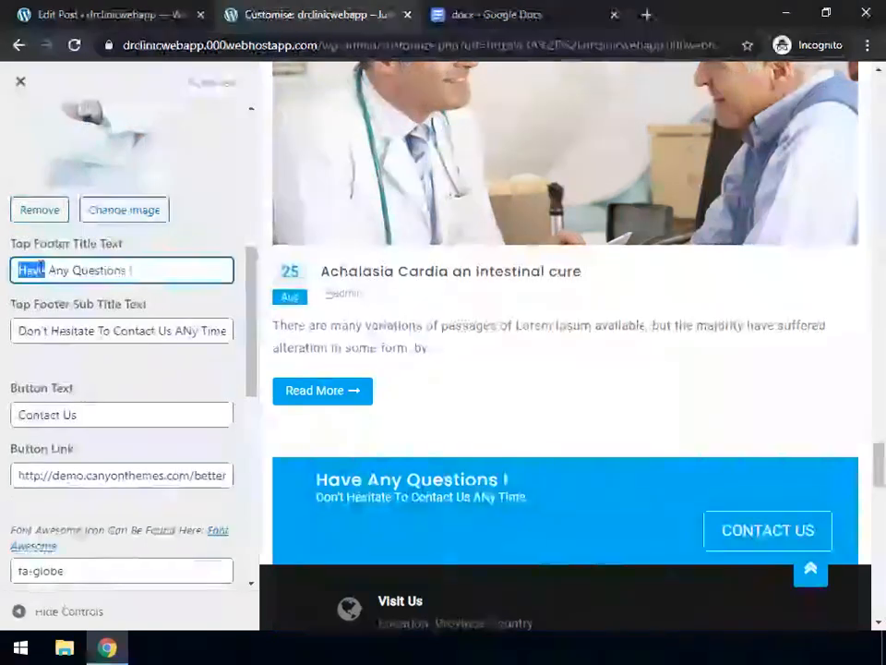
pyautogui.press('BackSpace')
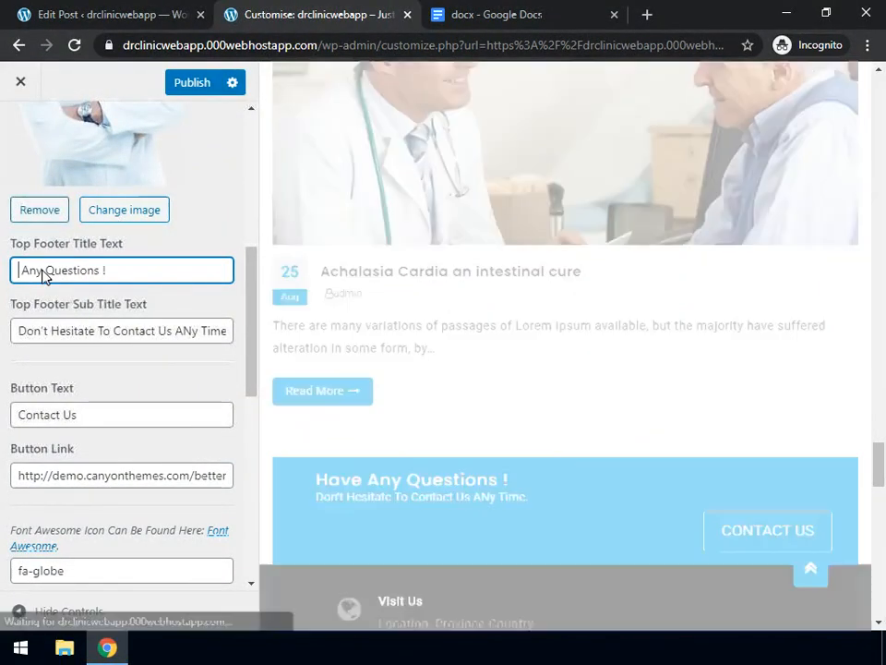
pyautogui.press('BackSpace')
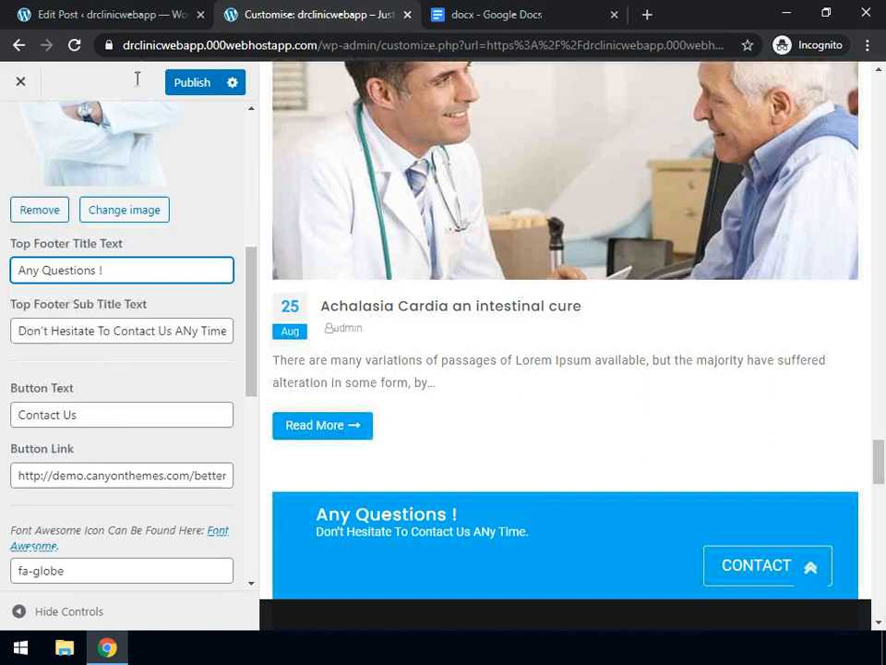
pyautogui.click(101, 20)
# View the live Contact Us page from Pages > All Pages
pyautogui.click(20, 94)
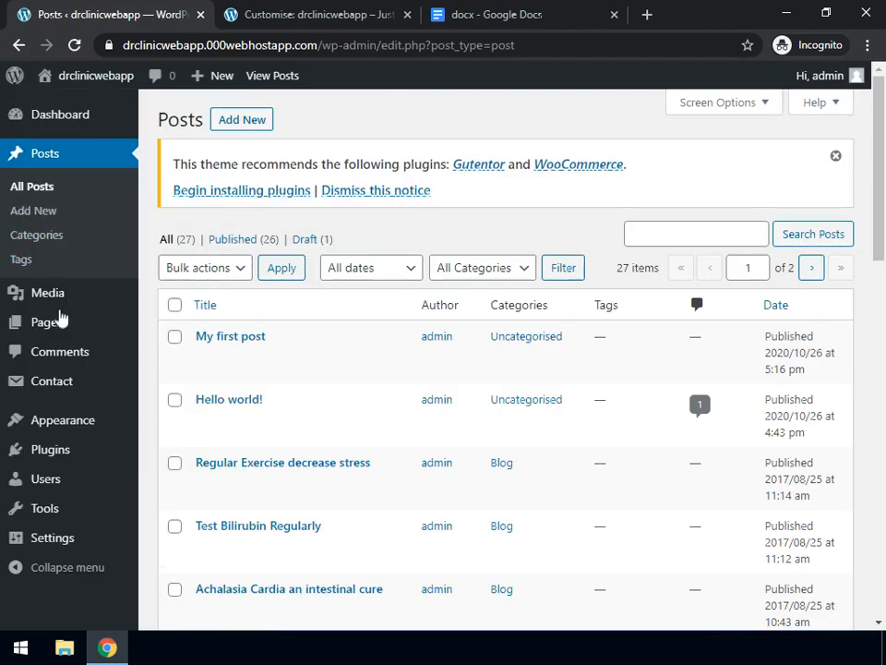
pyautogui.moveTo(59, 319)
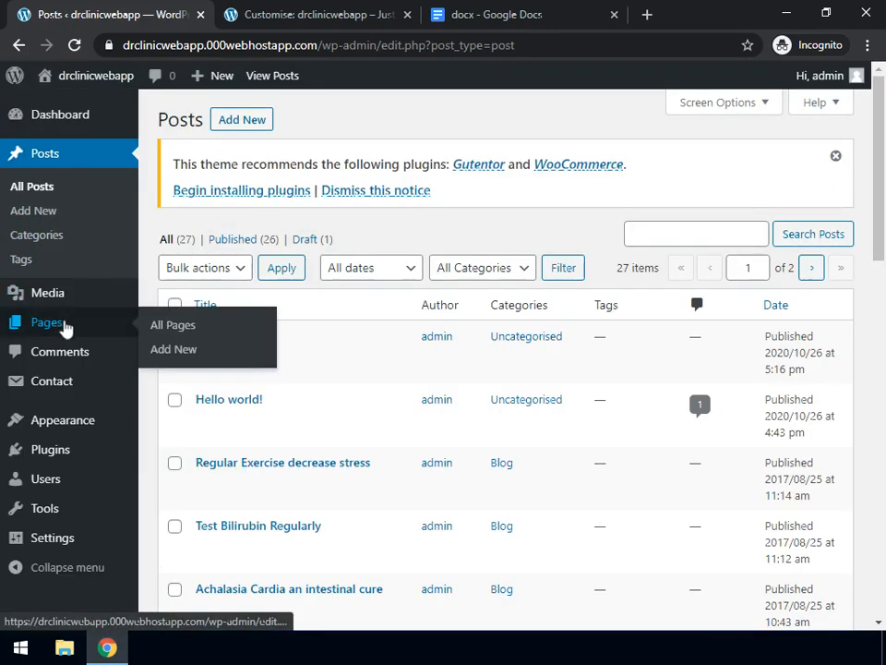
pyautogui.click(174, 327)
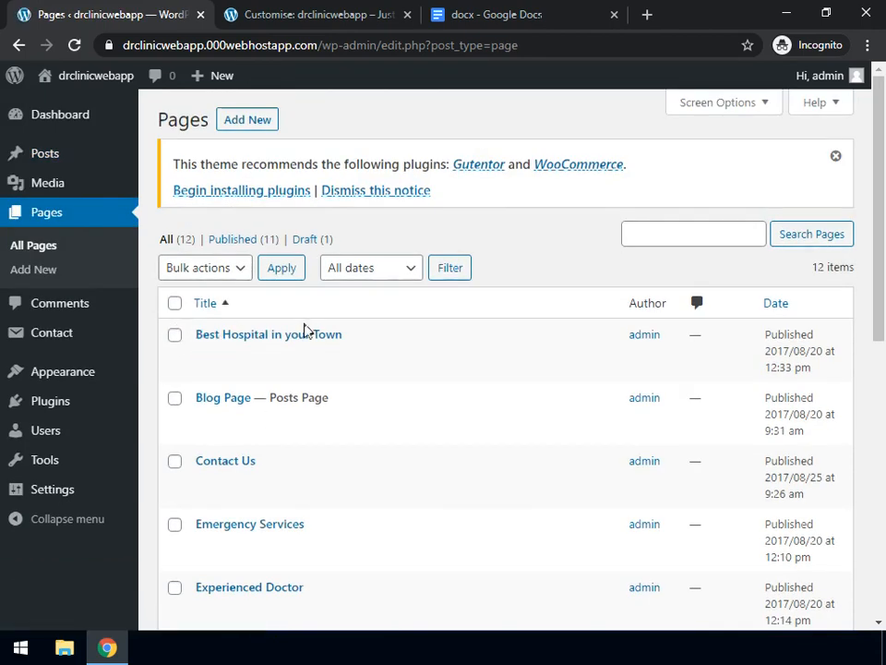
pyautogui.moveTo(224, 469)
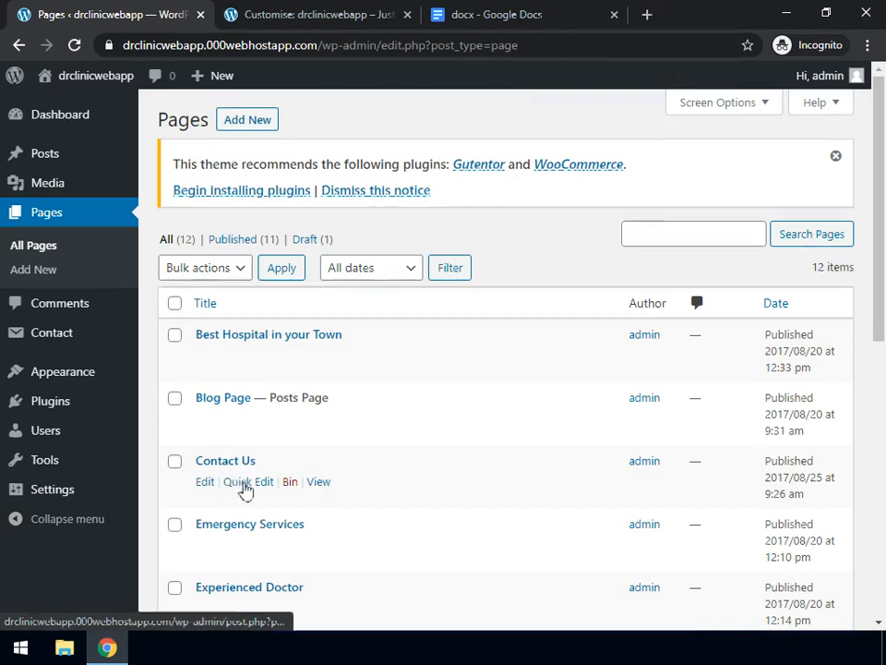
pyautogui.click(319, 483)
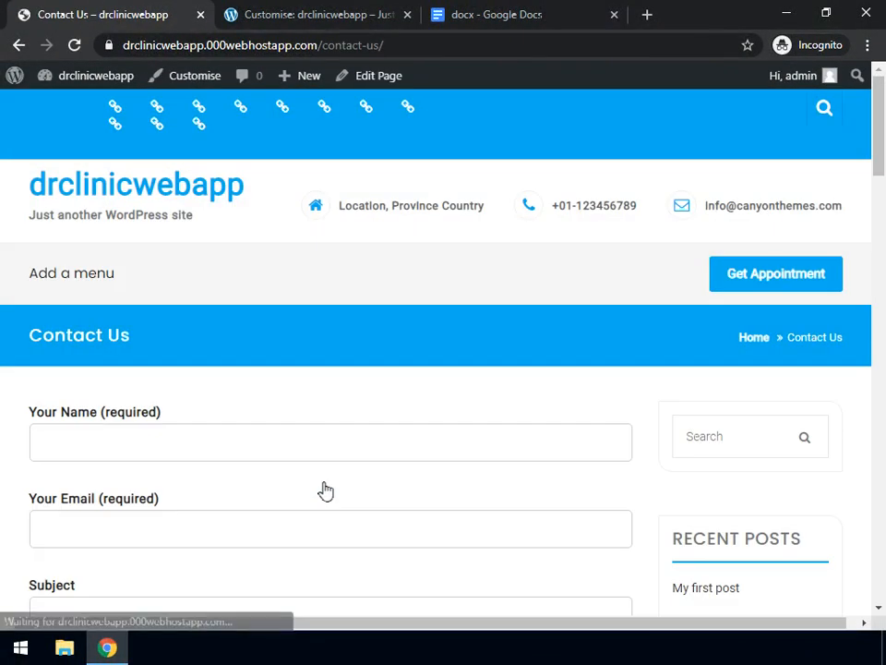
# Copy the Contact Us page's URL from the address bar and return to the customizer
pyautogui.scroll(-3, 325, 490)
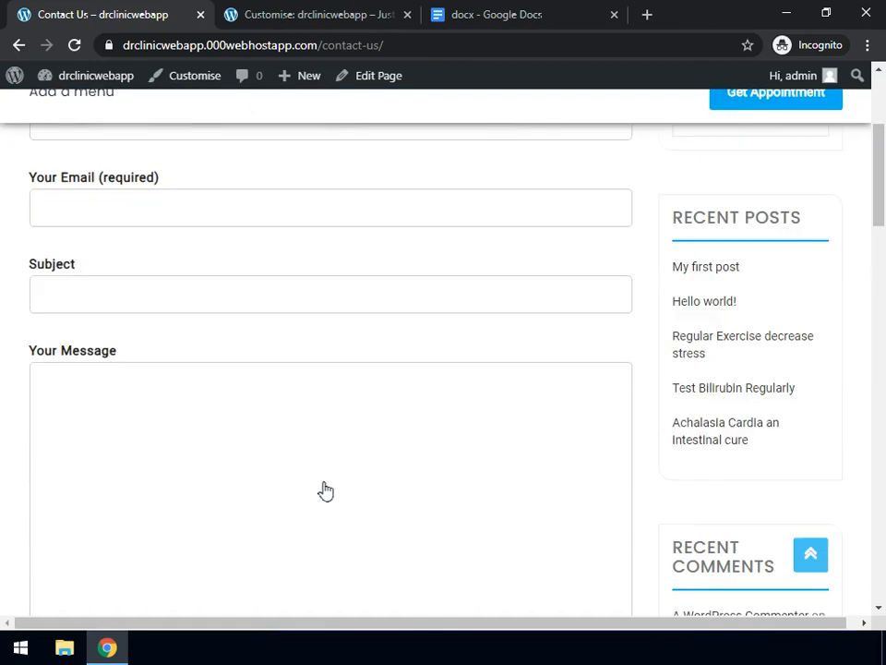
pyautogui.scroll(-4, 325, 490)
pyautogui.scroll(7, 325, 490)
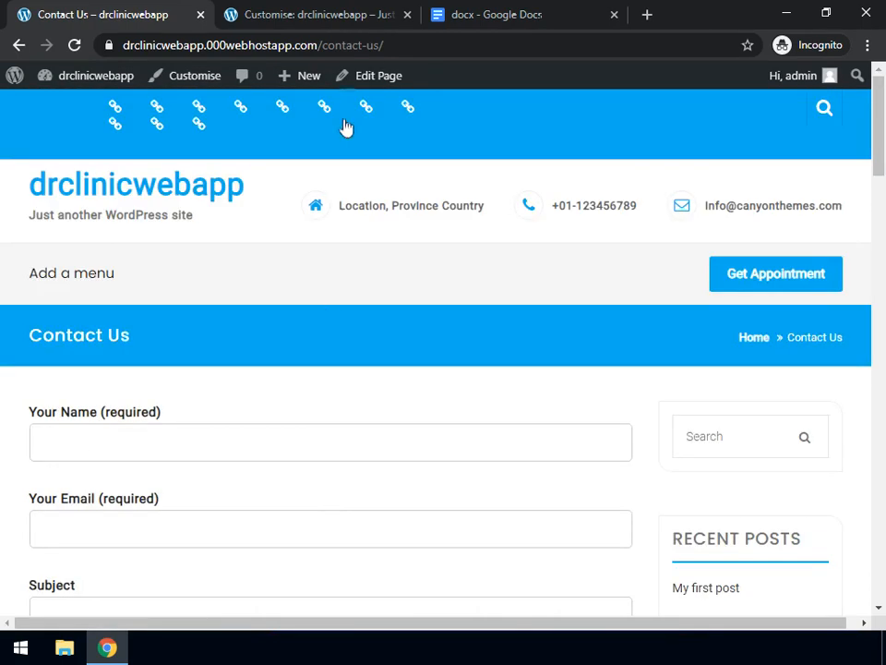
pyautogui.click(240, 43)
pyautogui.hotkey('ctrl', 'c')
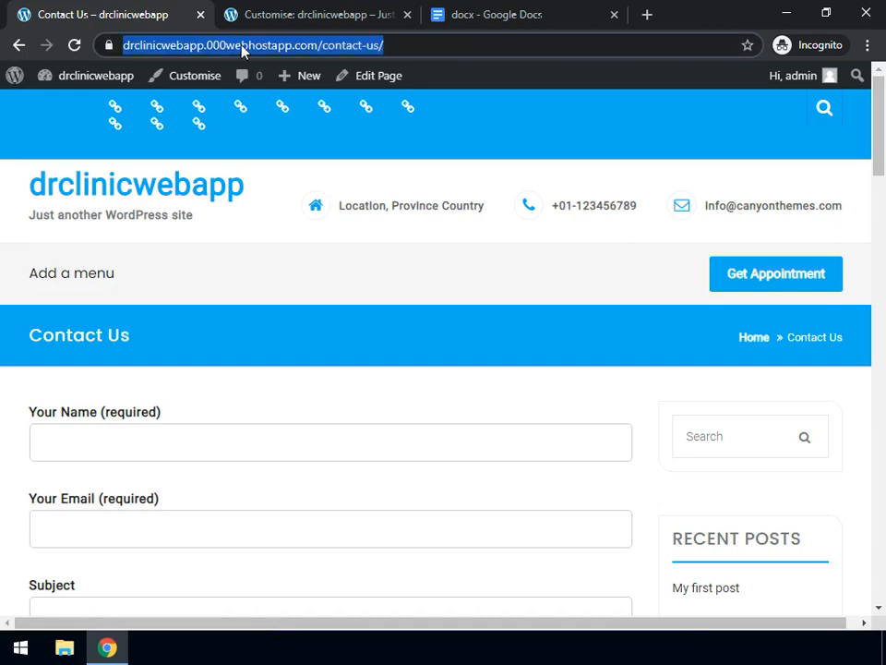
pyautogui.click(319, 16)
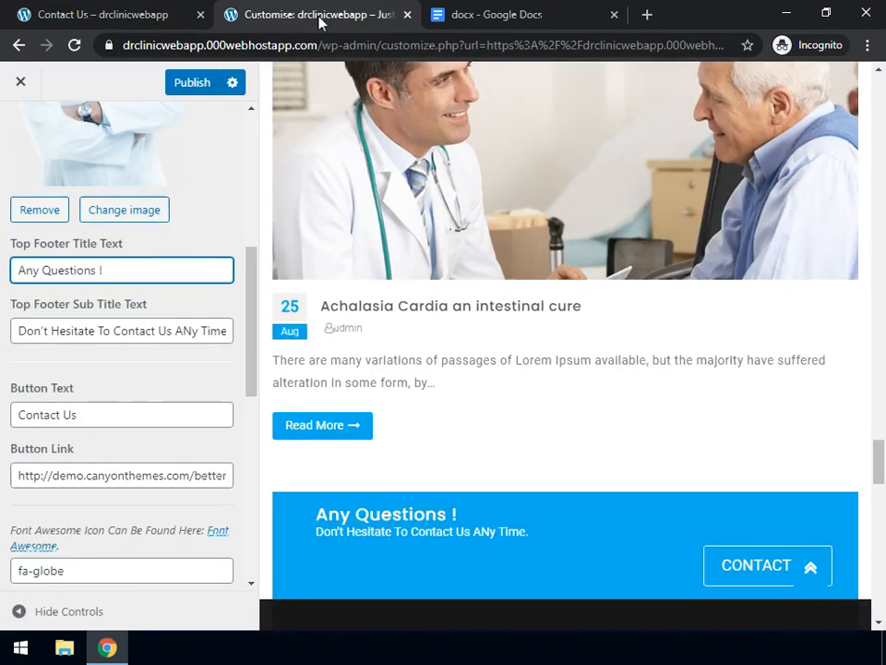
# Replace the footer Button Link's demo URL with the copied contact-us address and publish
pyautogui.click(28, 472)
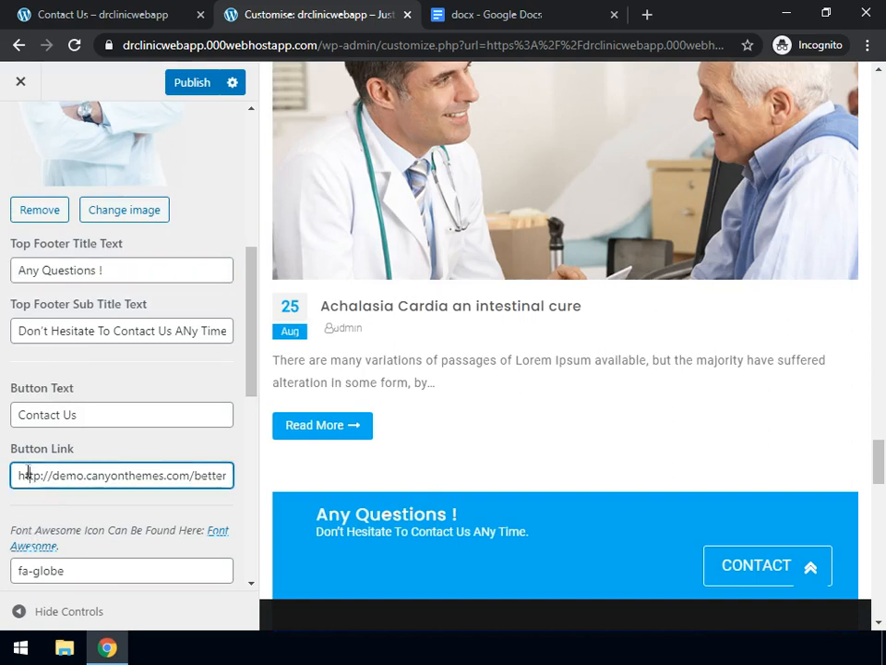
pyautogui.hotkey('ctrl', 'a')
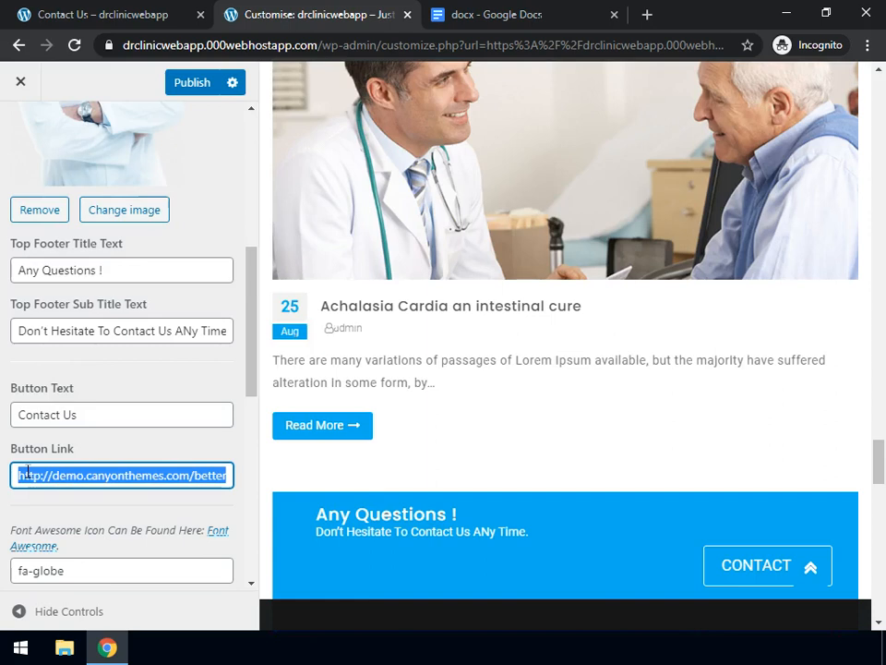
pyautogui.press('BackSpace')
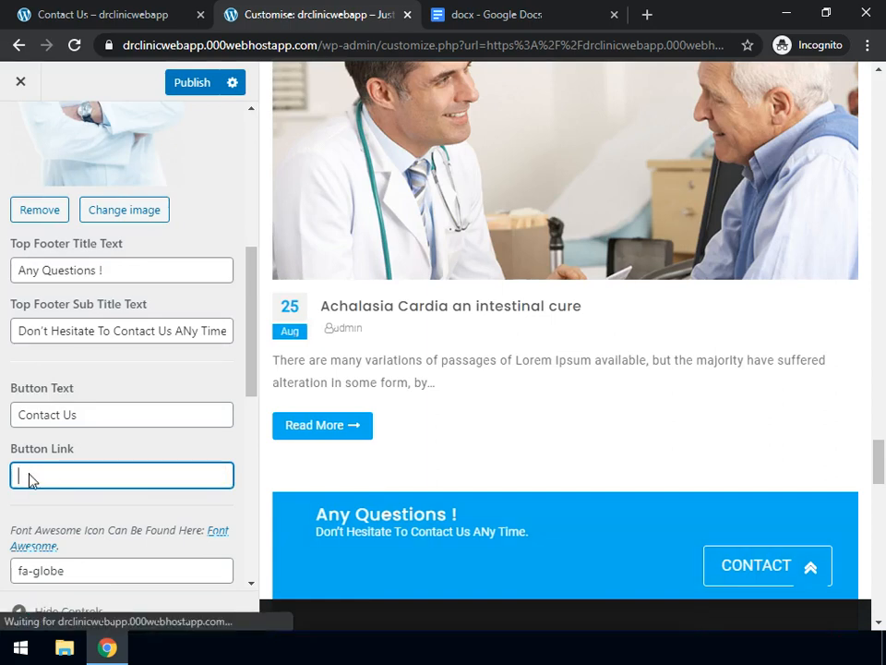
pyautogui.hotkey('ctrl', 'v')
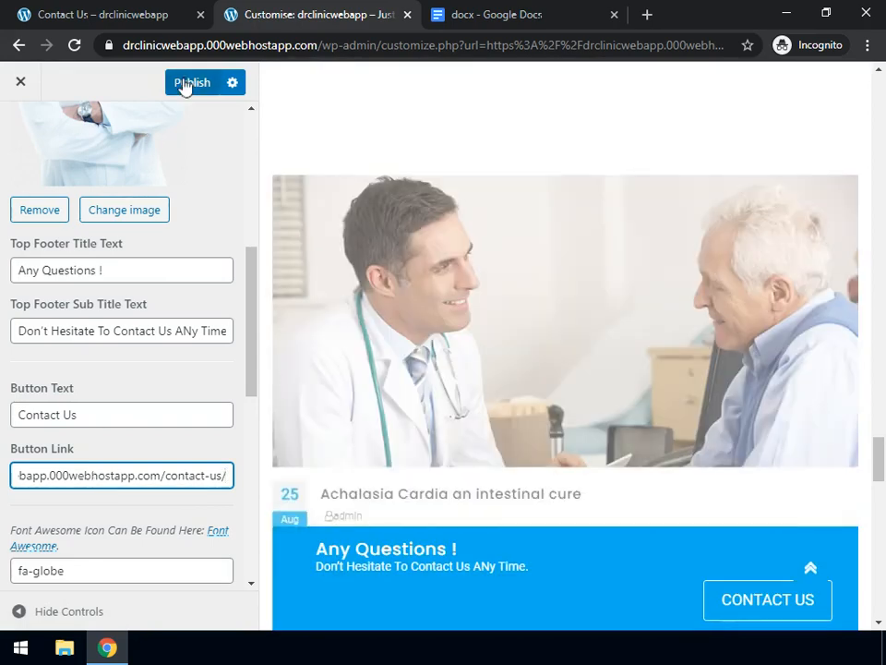
pyautogui.click(185, 84)
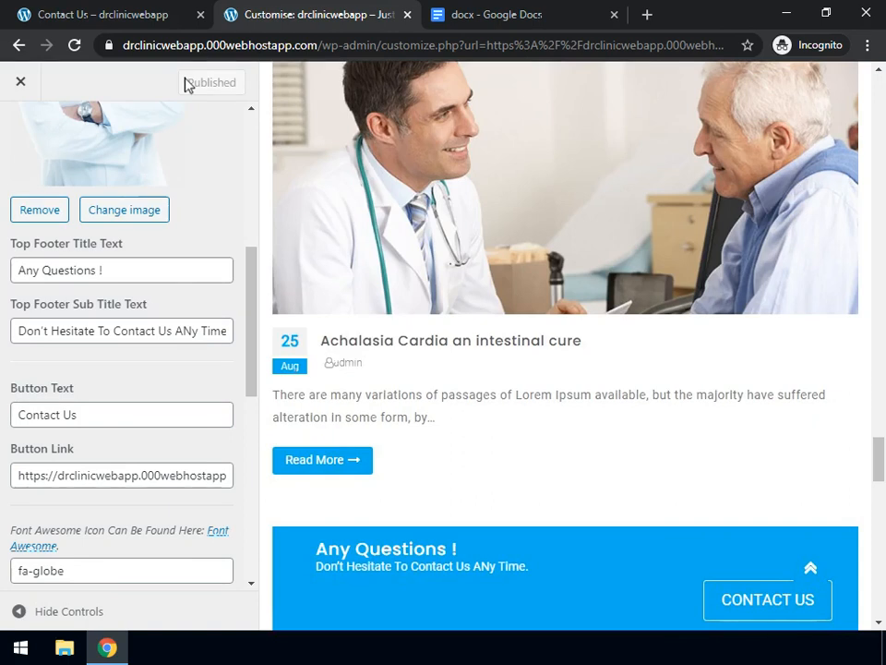
# Open the footer Contact Us button's link in a new tab, confirm the contact-us page loads, then return to the Customizer
pyautogui.rightClick(749, 607)
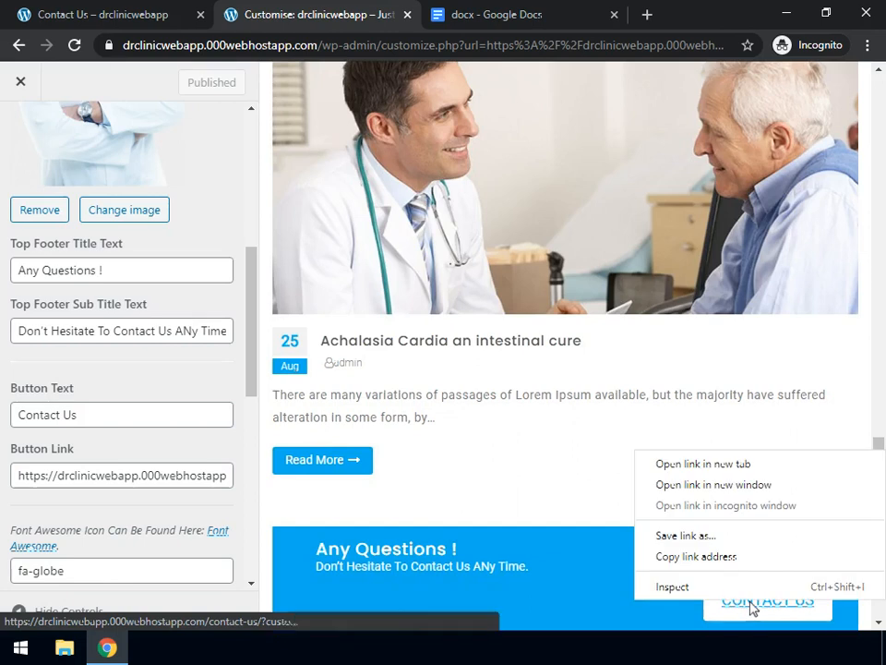
pyautogui.click(696, 466)
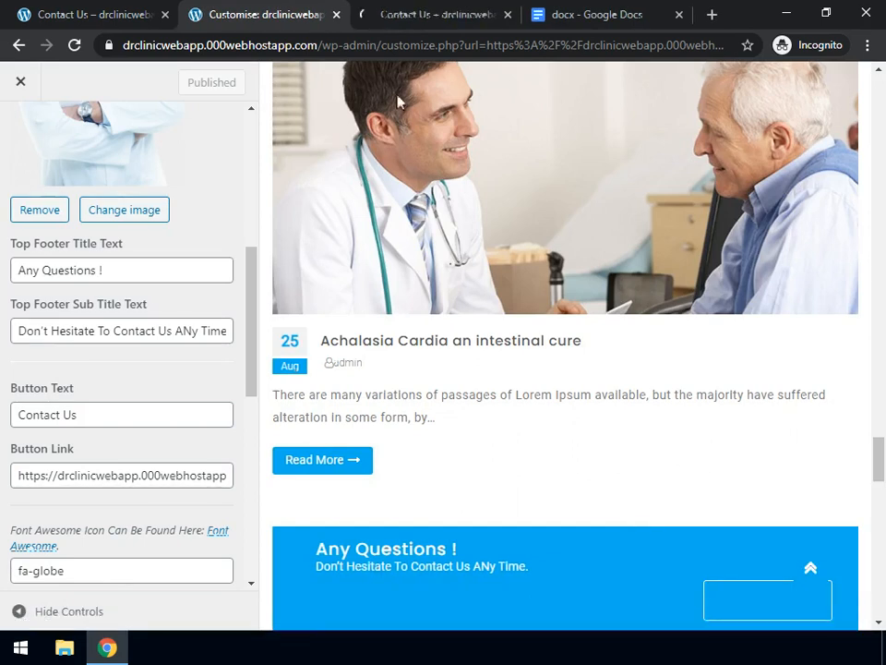
pyautogui.click(443, 14)
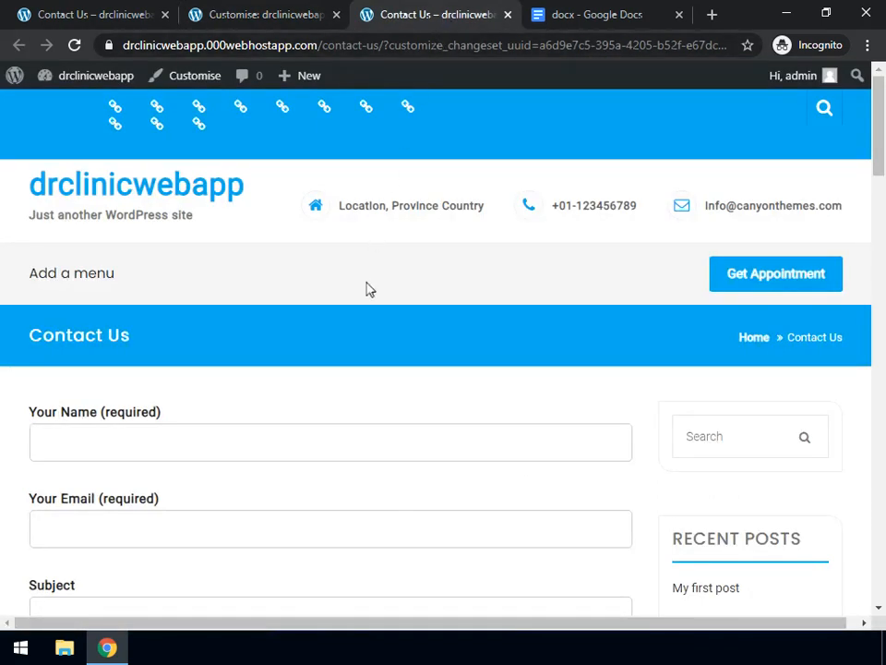
pyautogui.scroll(-6, 366, 288)
pyautogui.scroll(6, 365, 289)
pyautogui.click(256, 19)
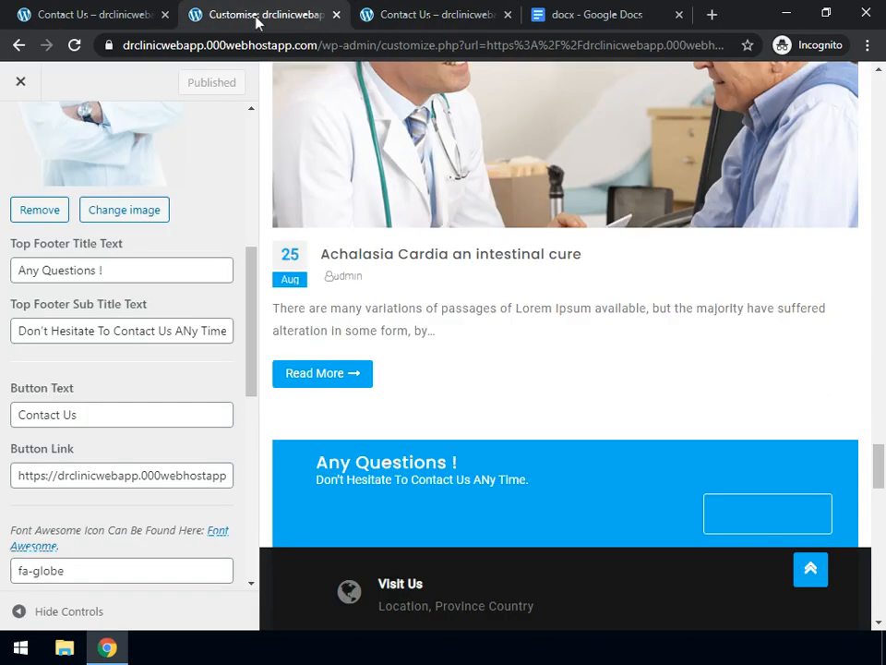
pyautogui.scroll(-3, 88, 405)
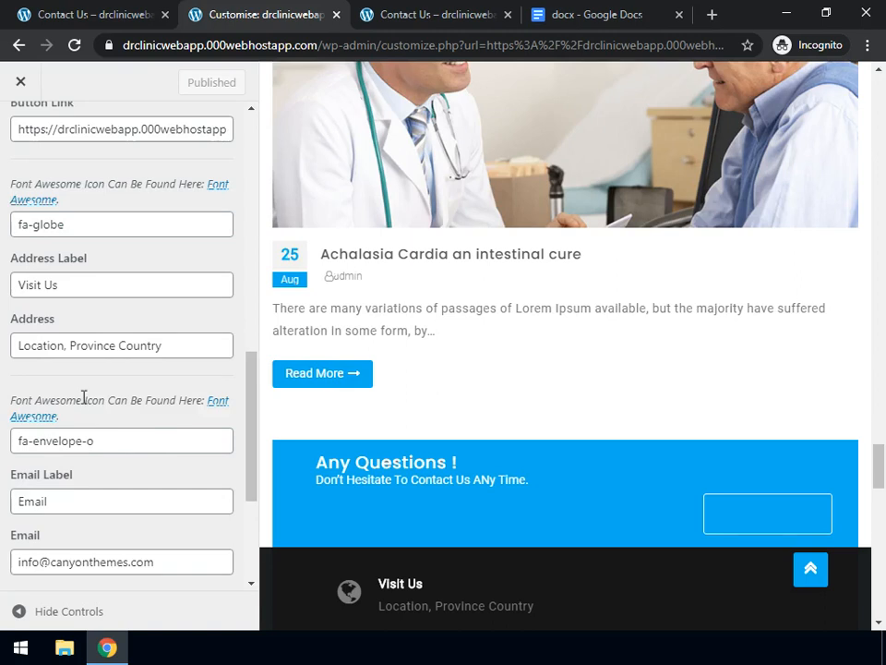
pyautogui.scroll(-1, 83, 412)
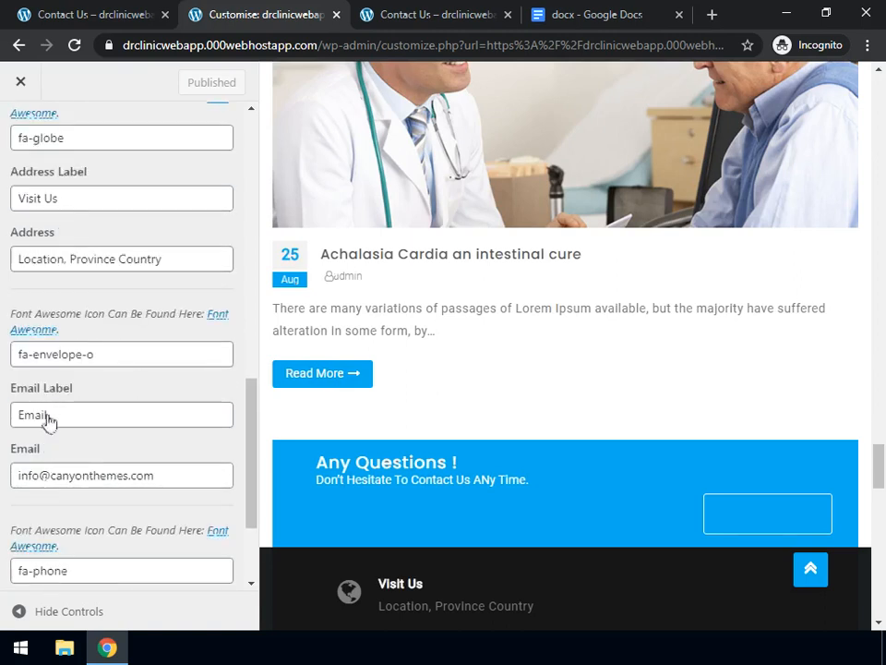
pyautogui.scroll(-2, 74, 476)
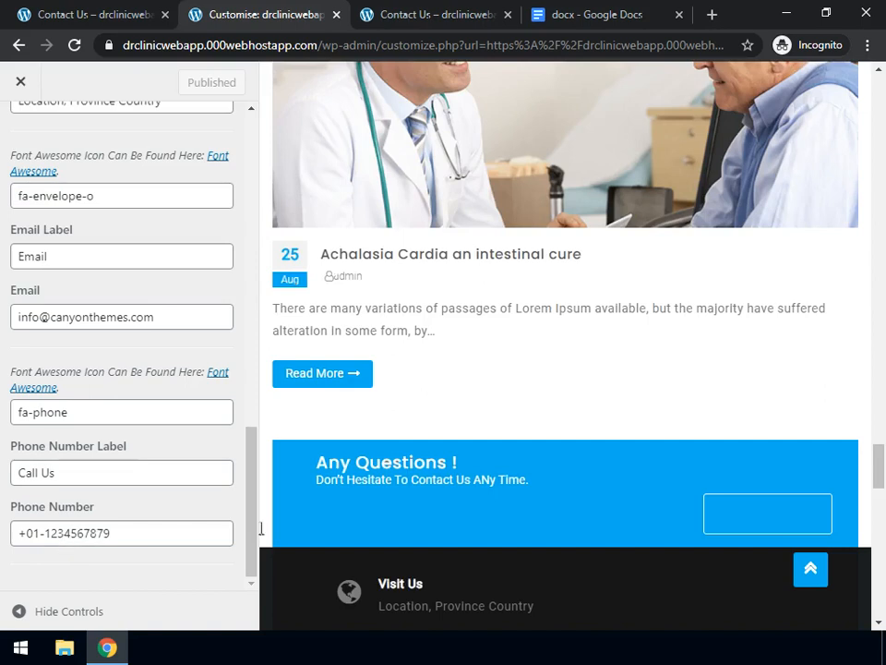
pyautogui.scroll(-2, 367, 531)
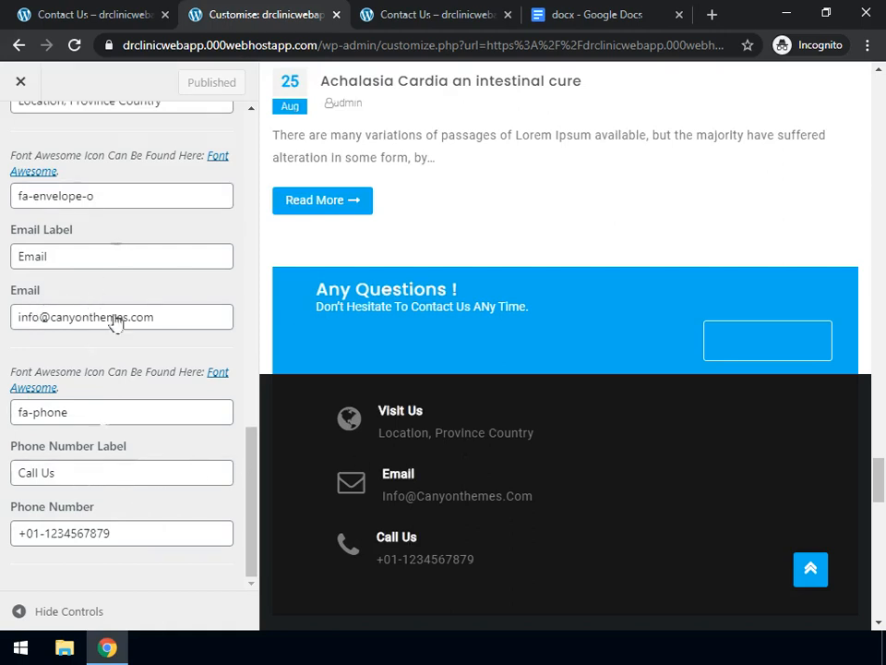
pyautogui.scroll(2, 116, 362)
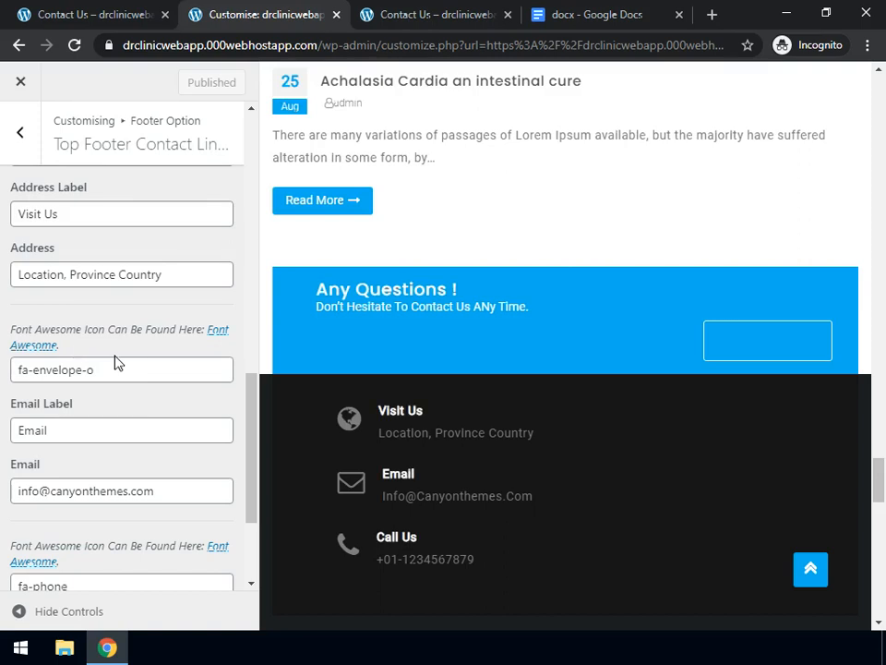
pyautogui.scroll(1, 116, 362)
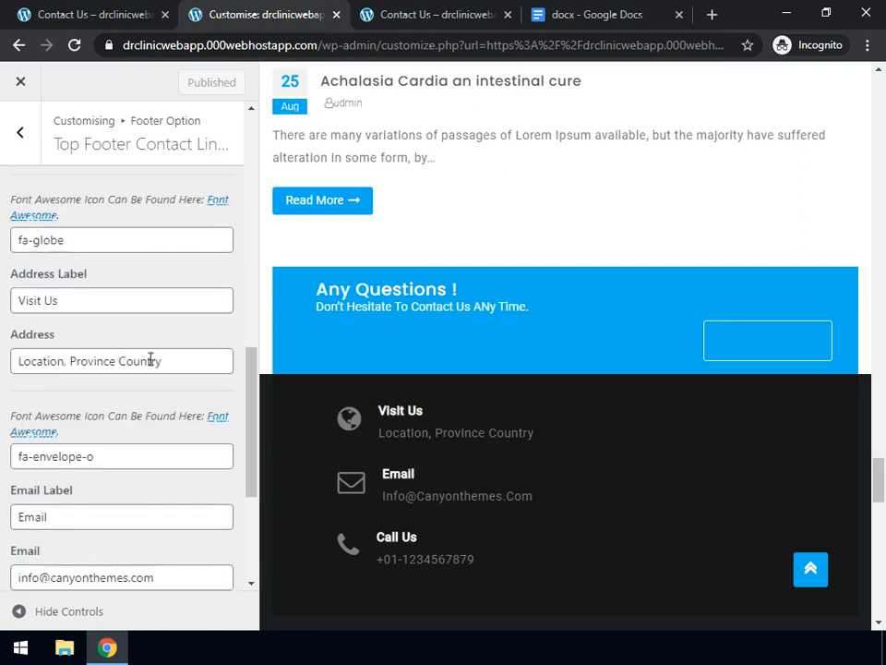
pyautogui.click(164, 361)
pyautogui.moveTo(66, 349); pyautogui.dragTo(5, 367)
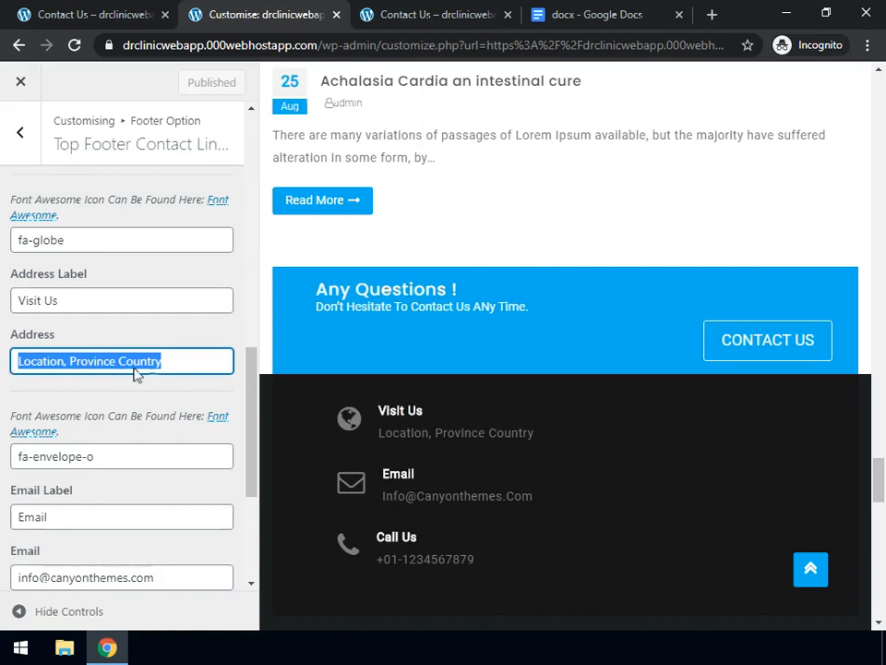
# Replace the footer's placeholder address and email with a new street address and e-mail
pyautogui.click(180, 358)
pyautogui.press('BackSpace')
pyautogui.press('BackSpace')
pyautogui.press('BackSpace')
pyautogui.press('BackSpace')
pyautogui.press('BackSpace')
pyautogui.press('BackSpace')
pyautogui.press('BackSpace')
pyautogui.press('BackSpace')
pyautogui.press('BackSpace')
pyautogui.press('BackSpace')
pyautogui.press('BackSpace')
pyautogui.press('BackSpace')
pyautogui.press('BackSpace')
pyautogui.press('BackSpace')
pyautogui.press('BackSpace')
pyautogui.press('BackSpace')
pyautogui.press('BackSpace')
pyautogui.press('BackSpace')
pyautogui.press('BackSpace')
pyautogui.press('BackSpace')
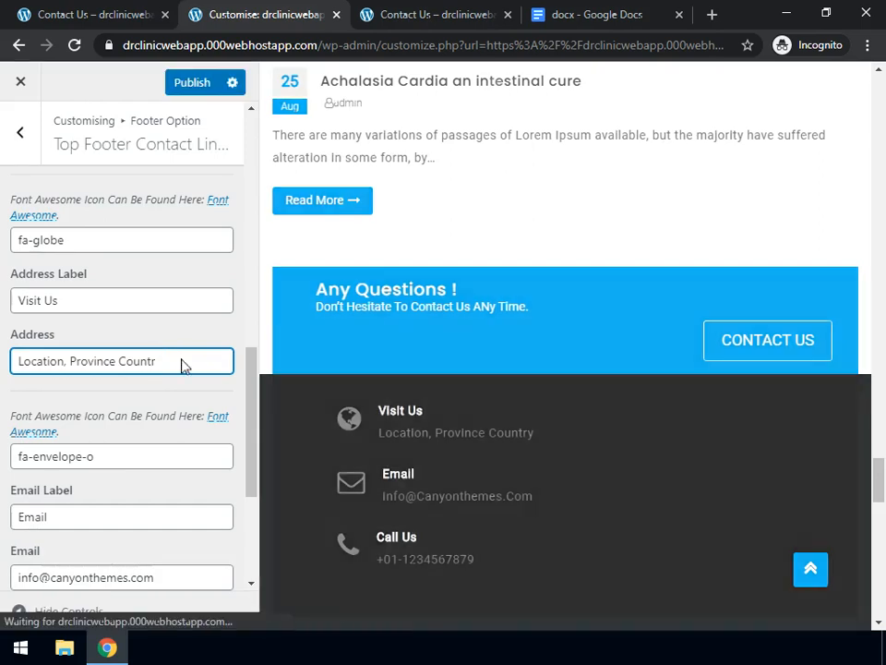
pyautogui.press('BackSpace')
pyautogui.press('BackSpace')
pyautogui.press('BackSpace')
pyautogui.press('BackSpace')
pyautogui.press('BackSpace')
pyautogui.press('BackSpace')
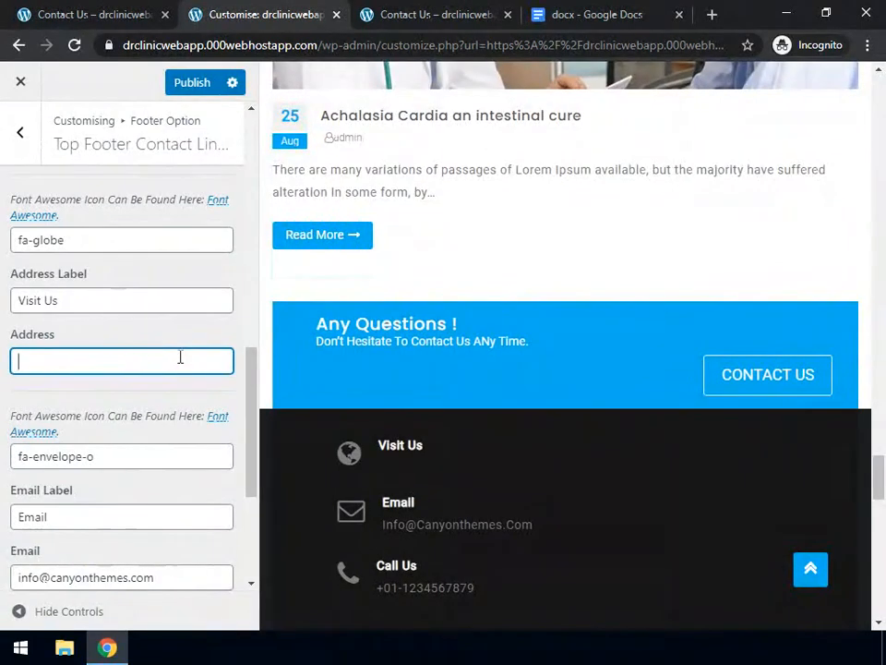
pyautogui.write('Main street ')
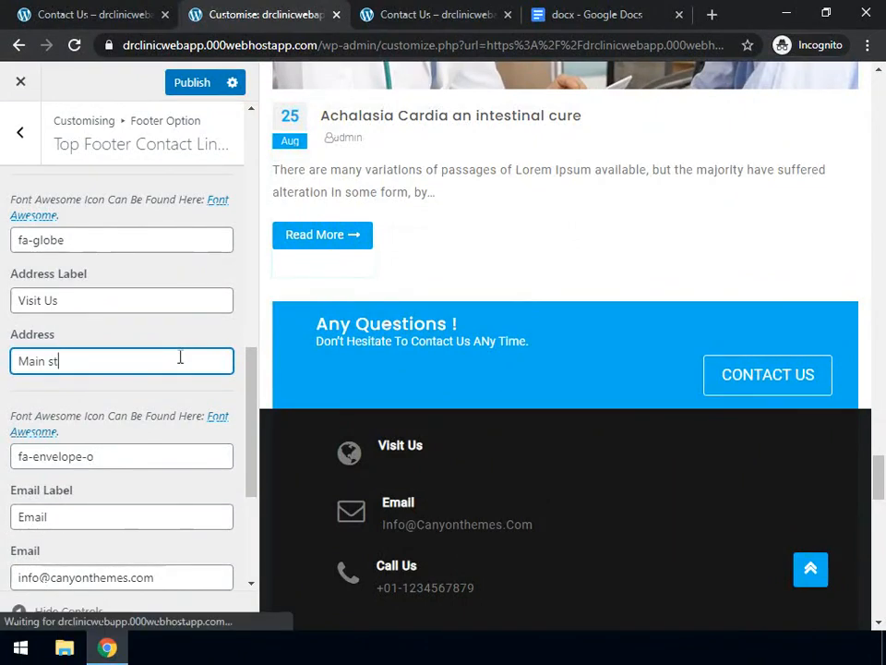
pyautogui.write(', abc')
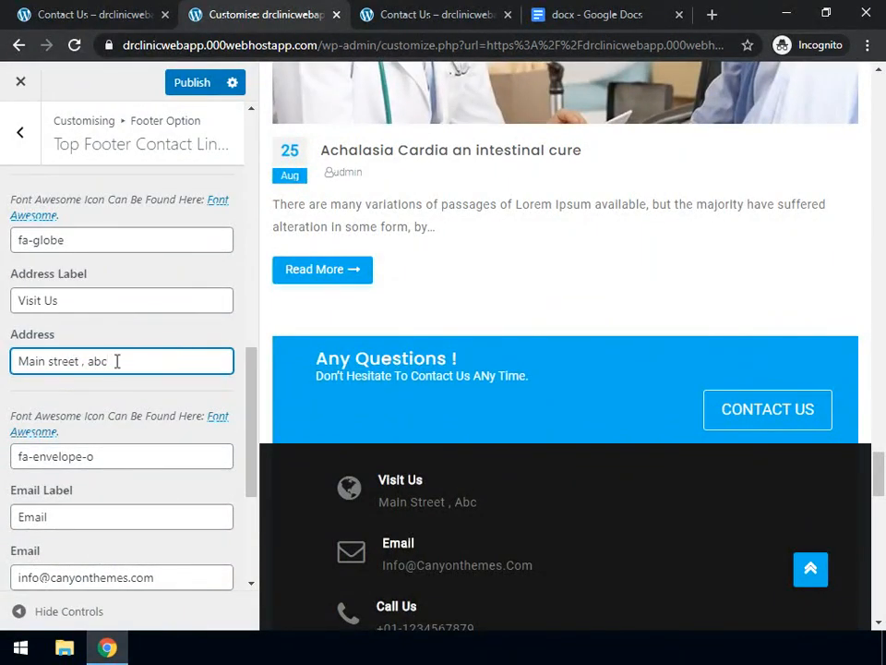
pyautogui.scroll(-1, 116, 360)
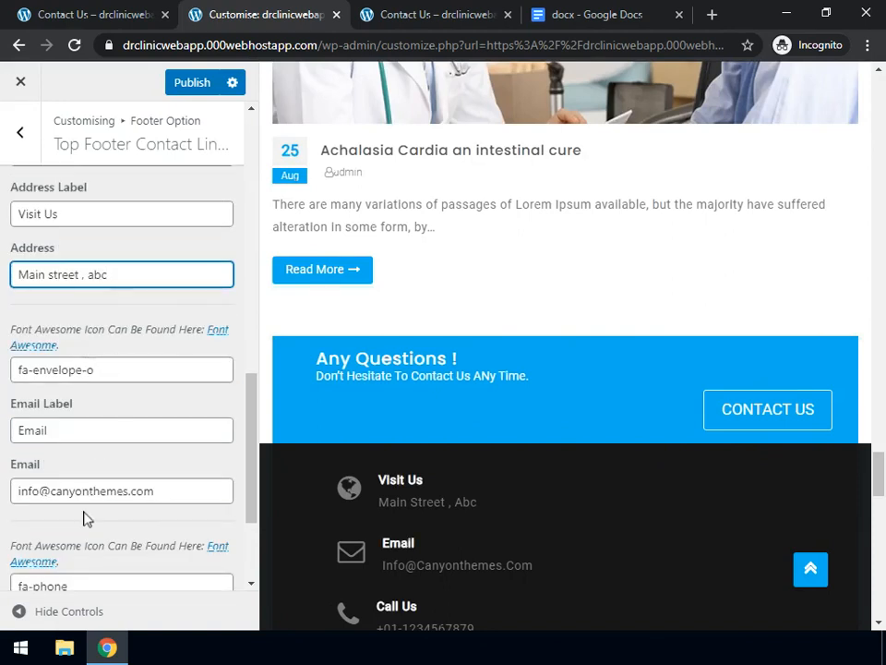
pyautogui.moveTo(164, 490); pyautogui.dragTo(16, 486)
pyautogui.press('BackSpace')
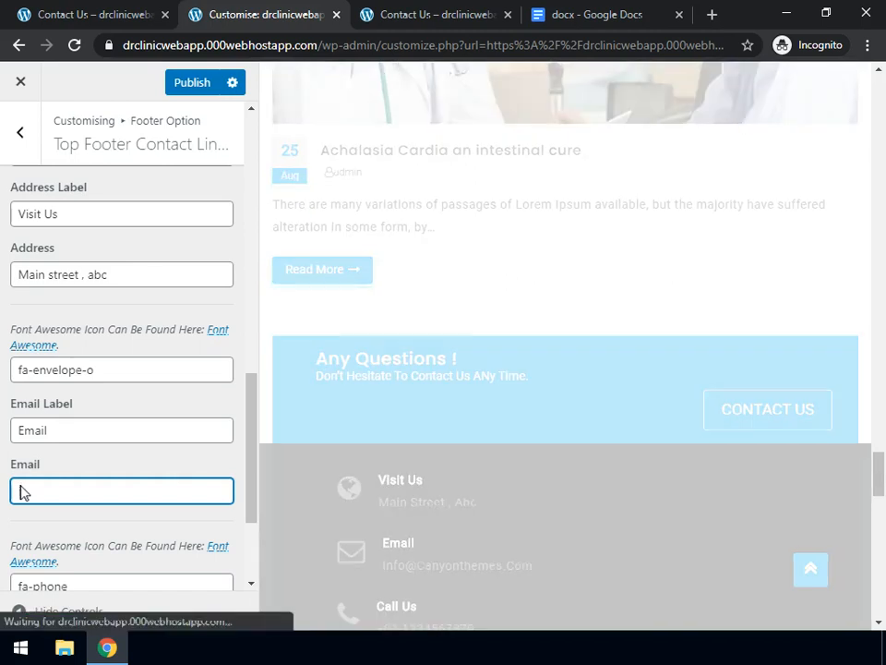
pyautogui.write('abc')
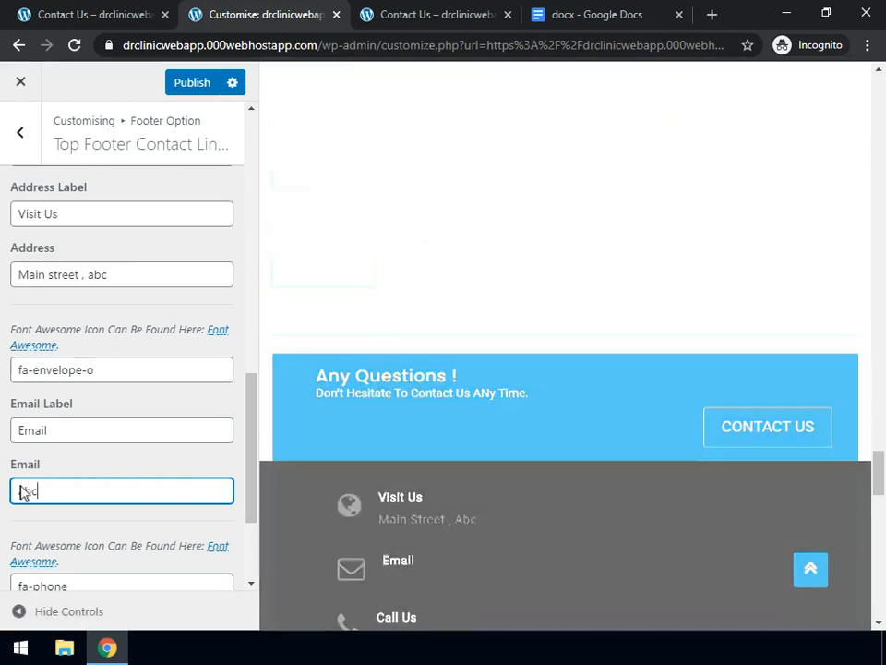
pyautogui.write('@gmail.com')
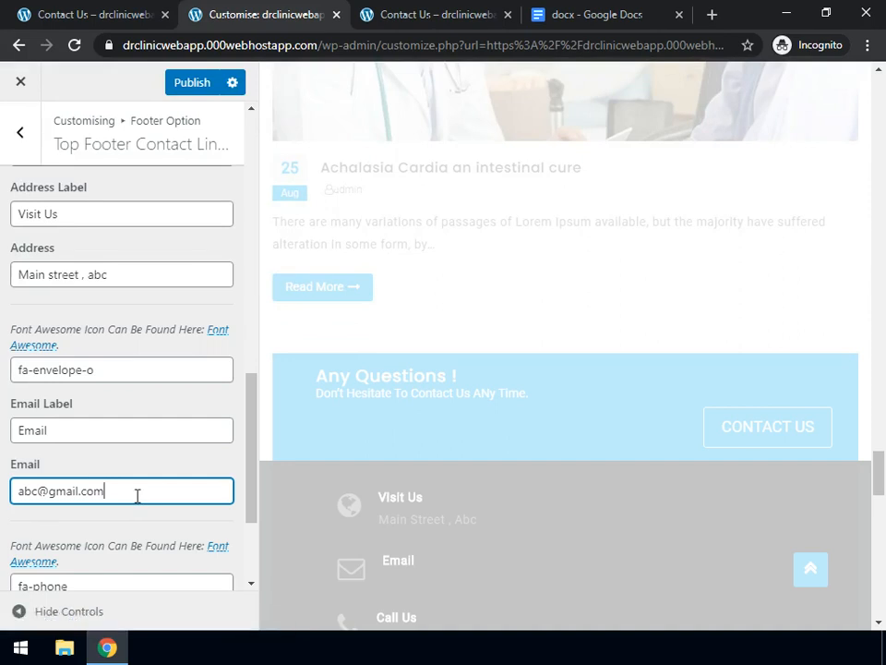
# Enter a new phone number, relabel the phone entry 'Contact us', and publish the changes
pyautogui.scroll(-2, 137, 503)
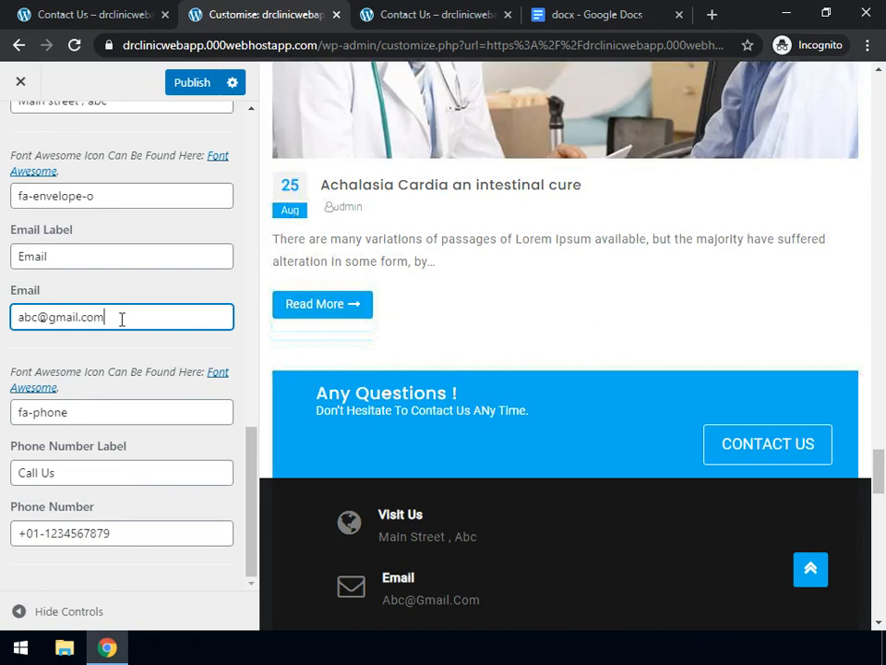
pyautogui.moveTo(119, 532); pyautogui.dragTo(9, 533)
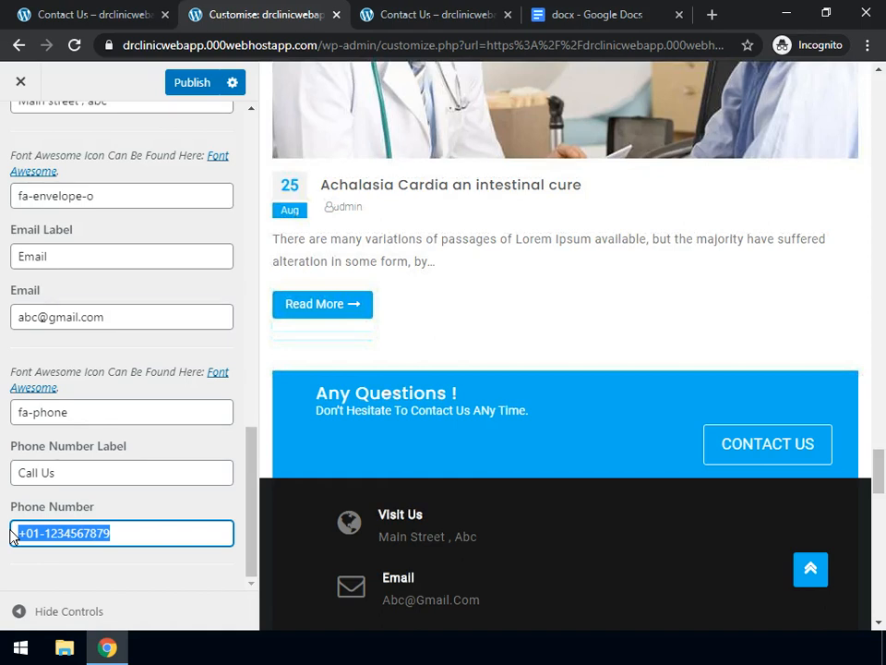
pyautogui.write('987654')
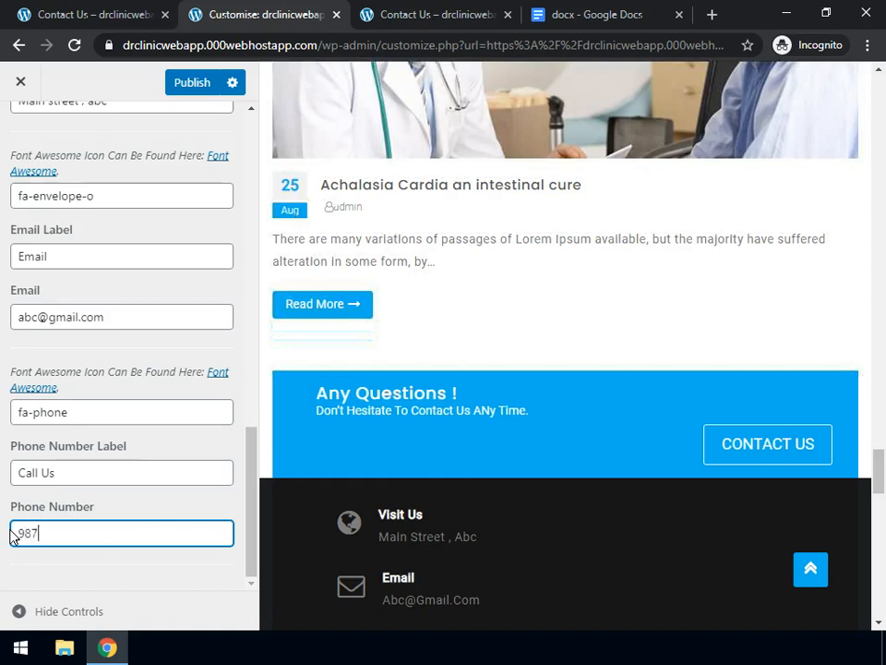
pyautogui.write('321')
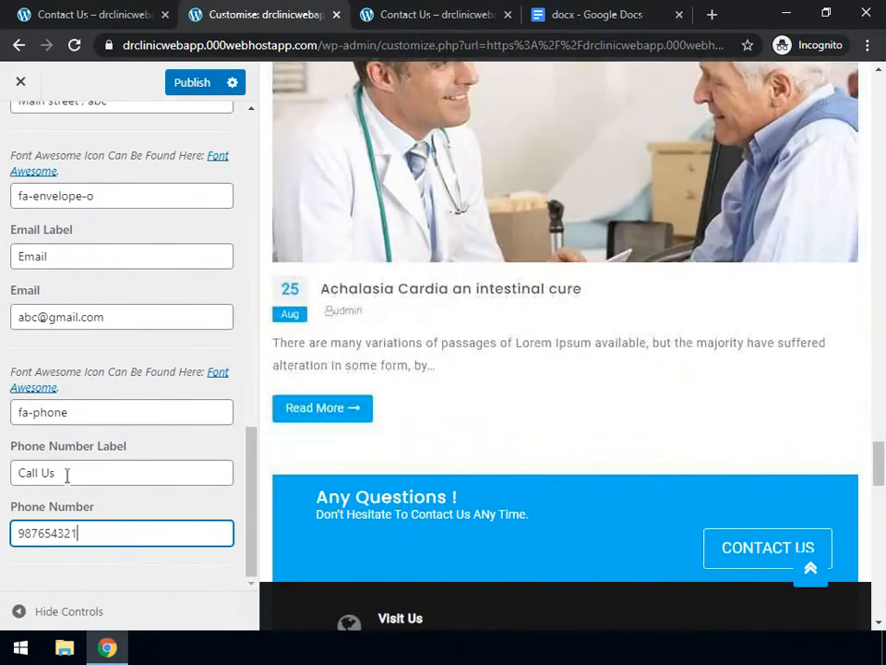
pyautogui.moveTo(66, 473); pyautogui.dragTo(20, 461)
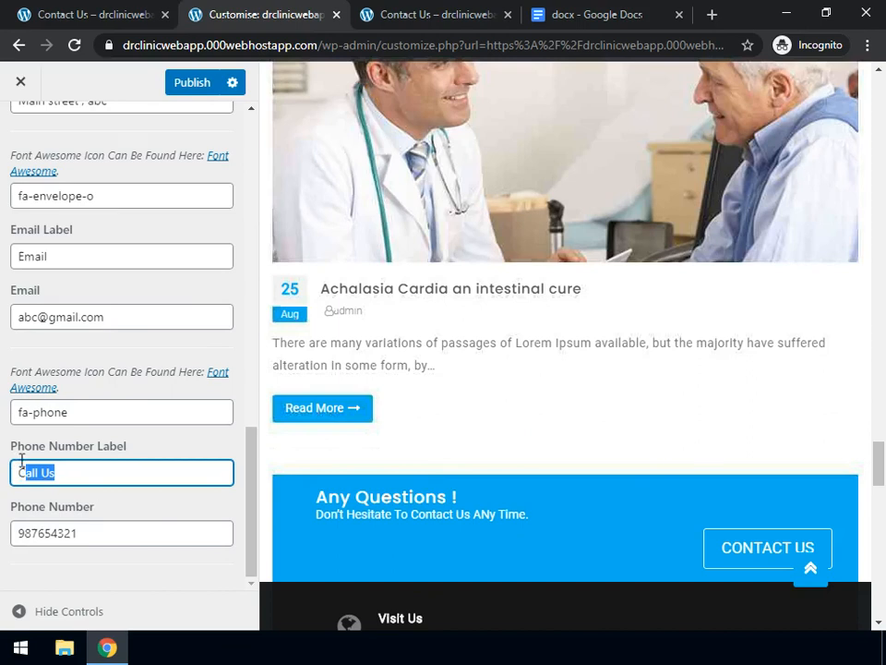
pyautogui.press('BackSpace')
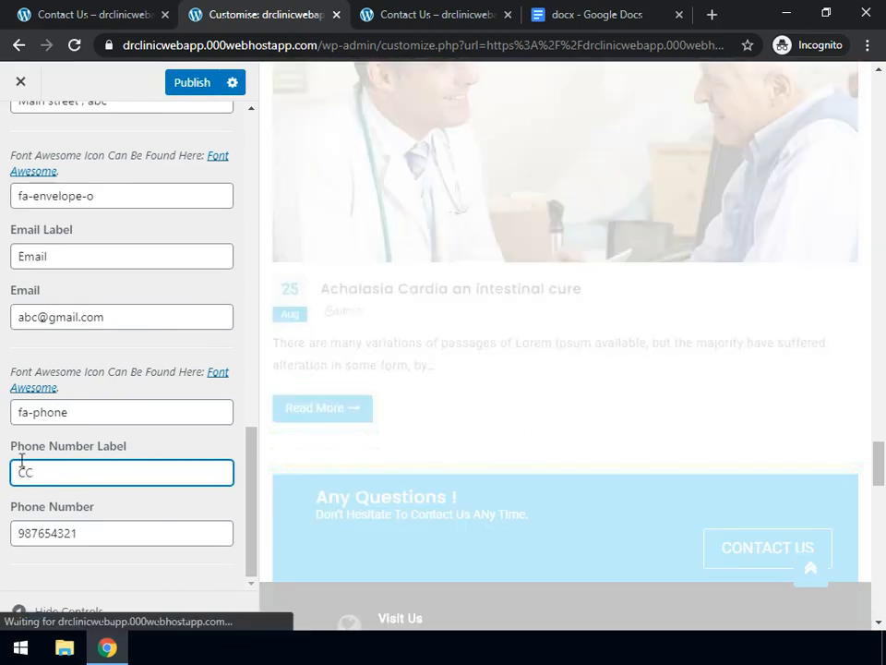
pyautogui.write('ontact us')
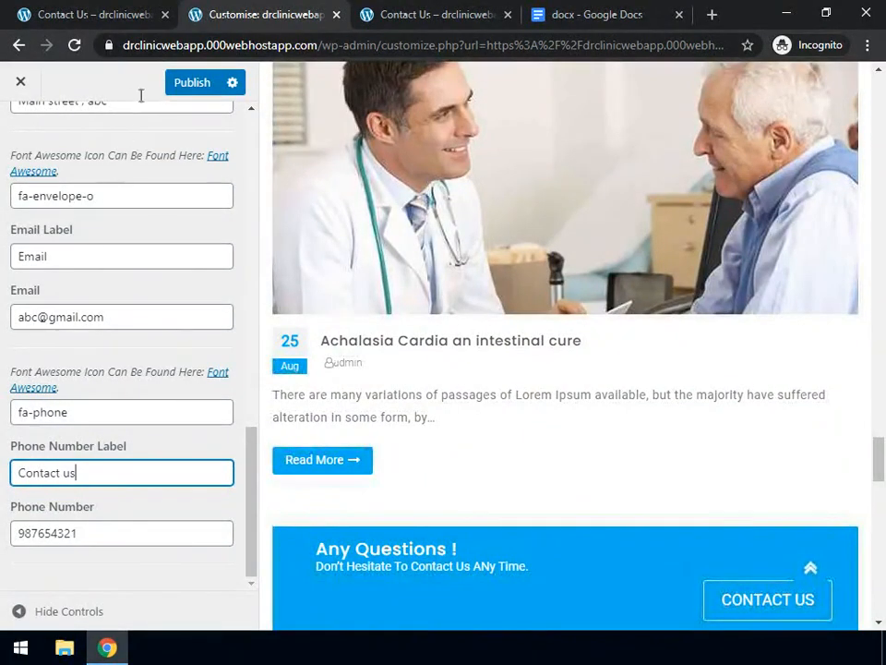
pyautogui.click(192, 85)
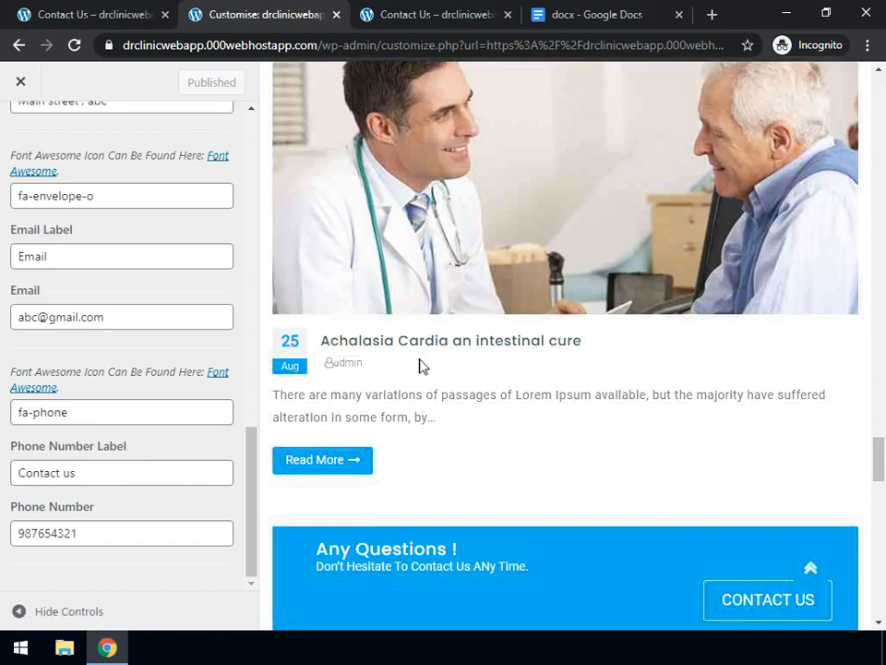
# Check the updated footer contact details in the preview, then close the extra Contact Us tab
pyautogui.scroll(-5, 420, 366)
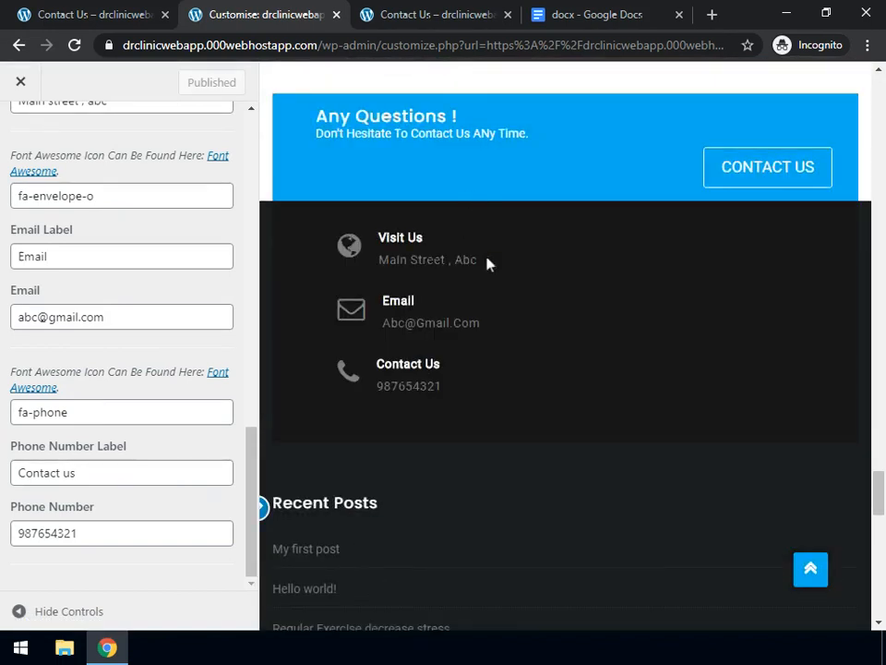
pyautogui.tripleClick(426, 282)
pyautogui.click(426, 284)
pyautogui.scroll(2, 411, 178)
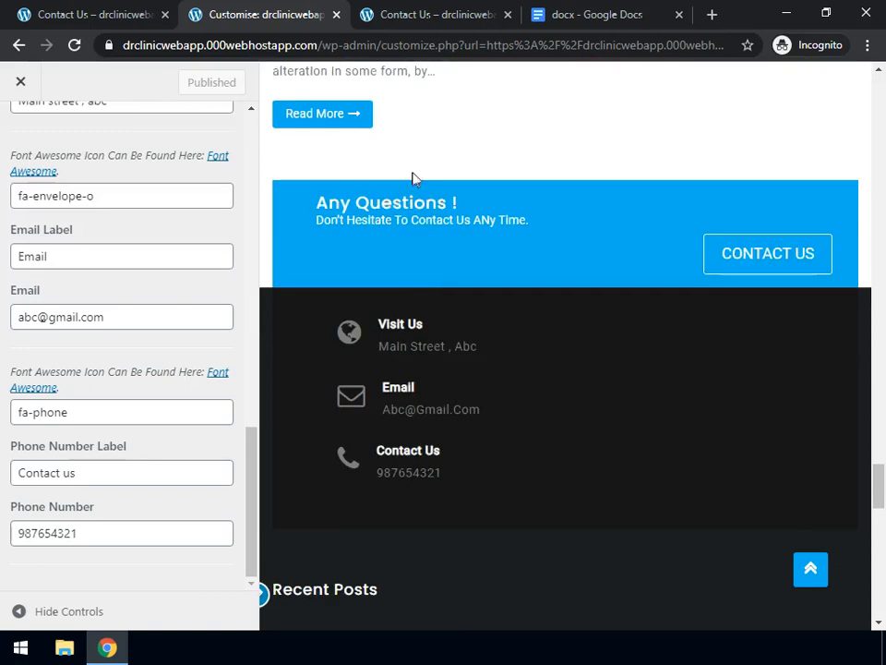
pyautogui.click(508, 14)
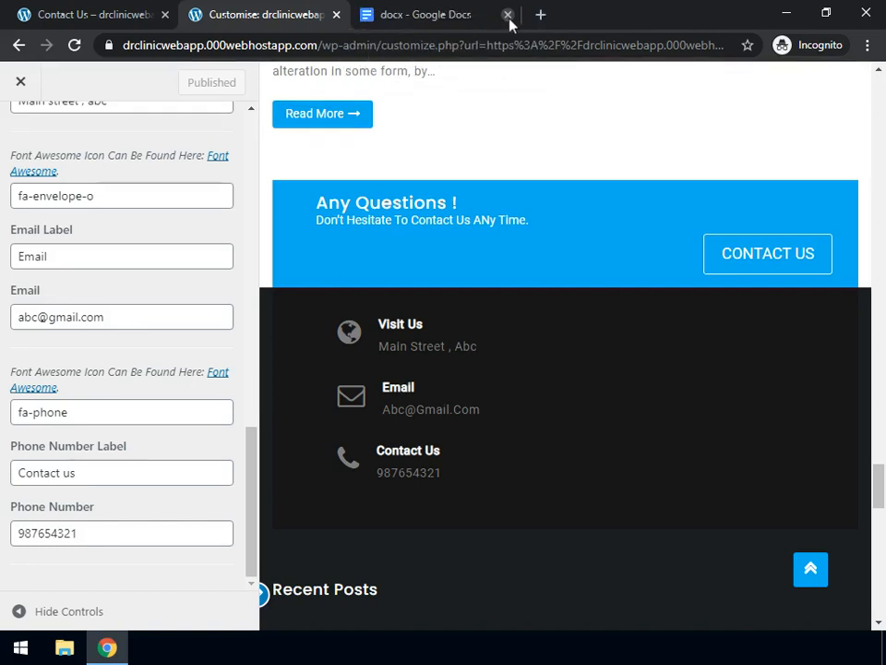